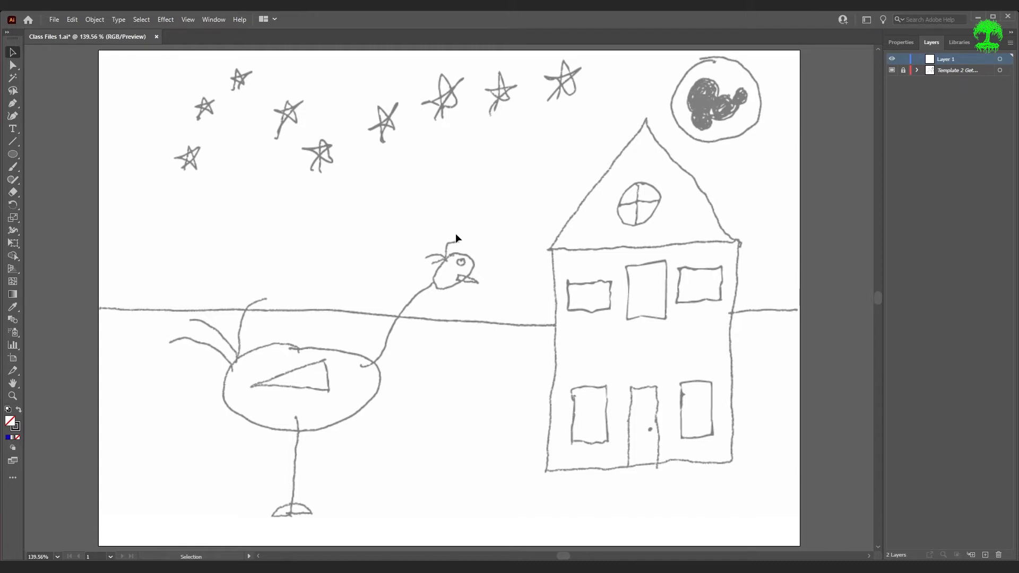
Switch the active shape tool from Ellipse to Rectangle.
{"action": "left_click", "coordinate": [17, 154]}
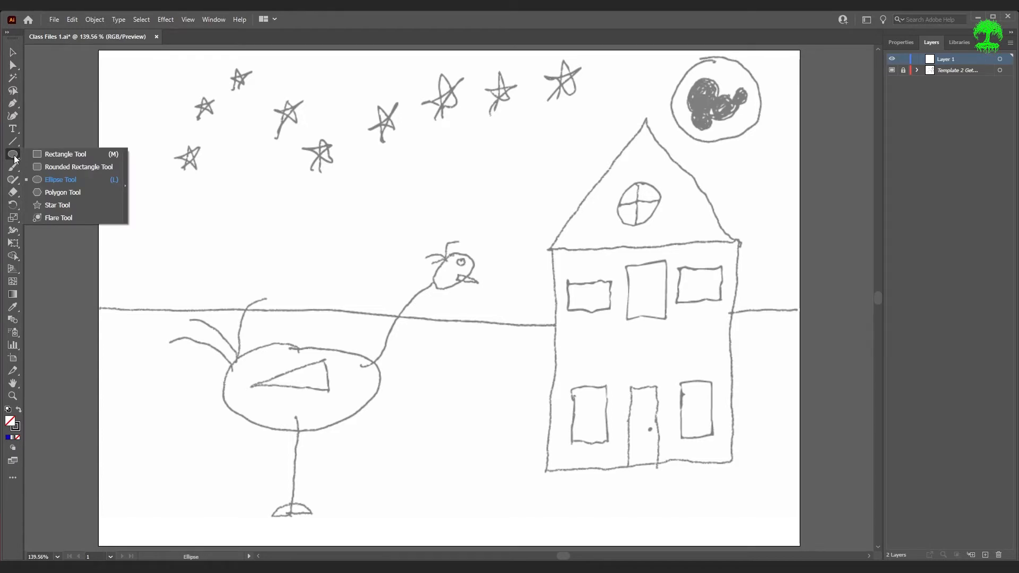
{"action": "left_click", "coordinate": [13, 155]}
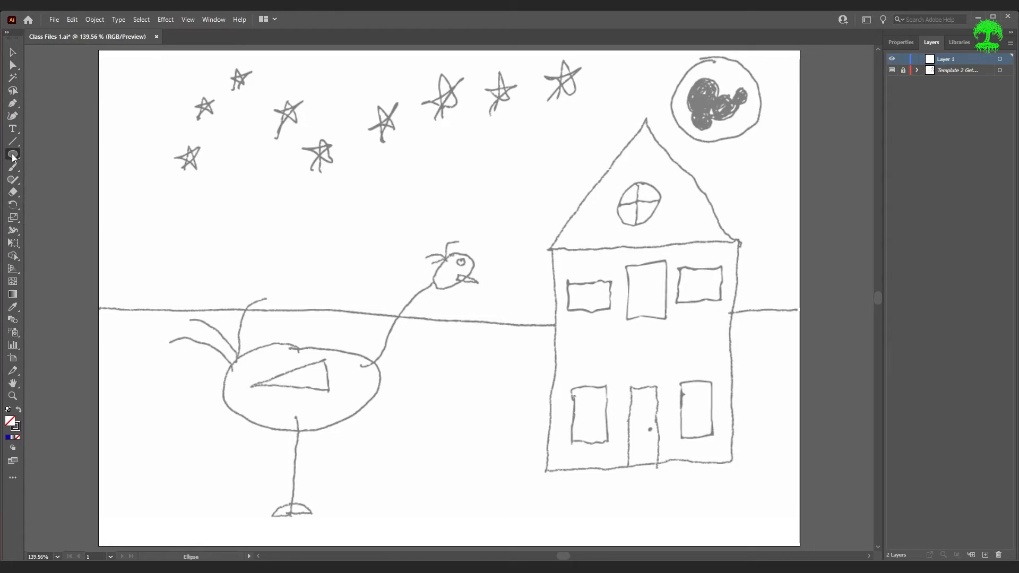
{"action": "left_click", "coordinate": [13, 155]}
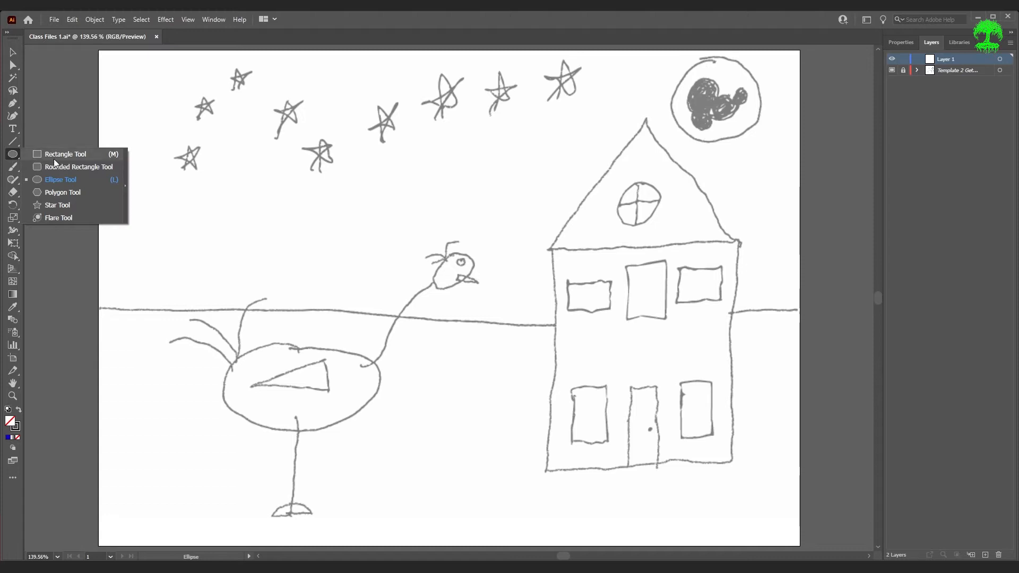
{"action": "left_click", "coordinate": [75, 155]}
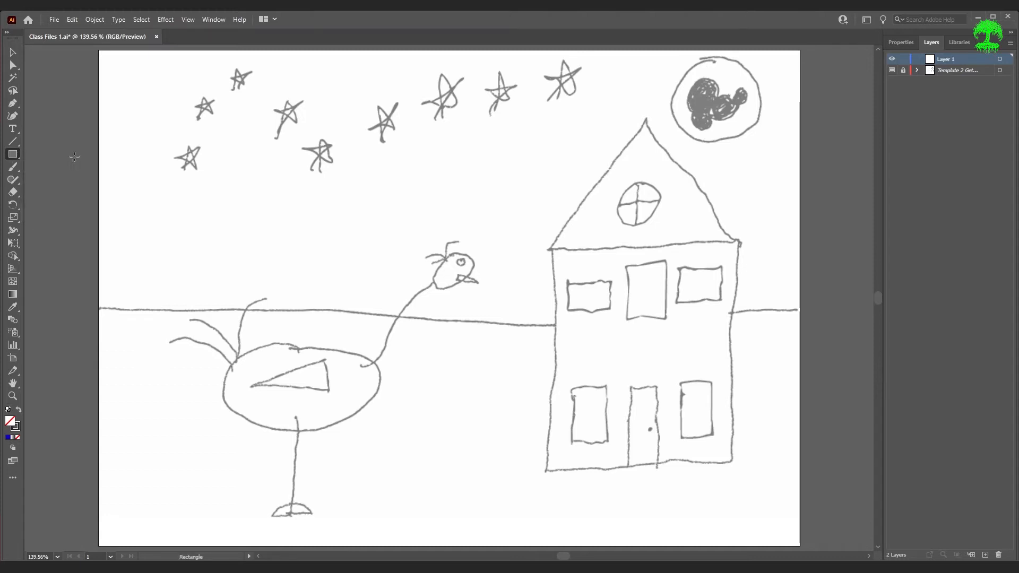
Draw three trial rectangles across the sky and undo all of them.
{"action": "left_click_drag", "start_coordinate": [193, 142], "coordinate": [301, 209]}
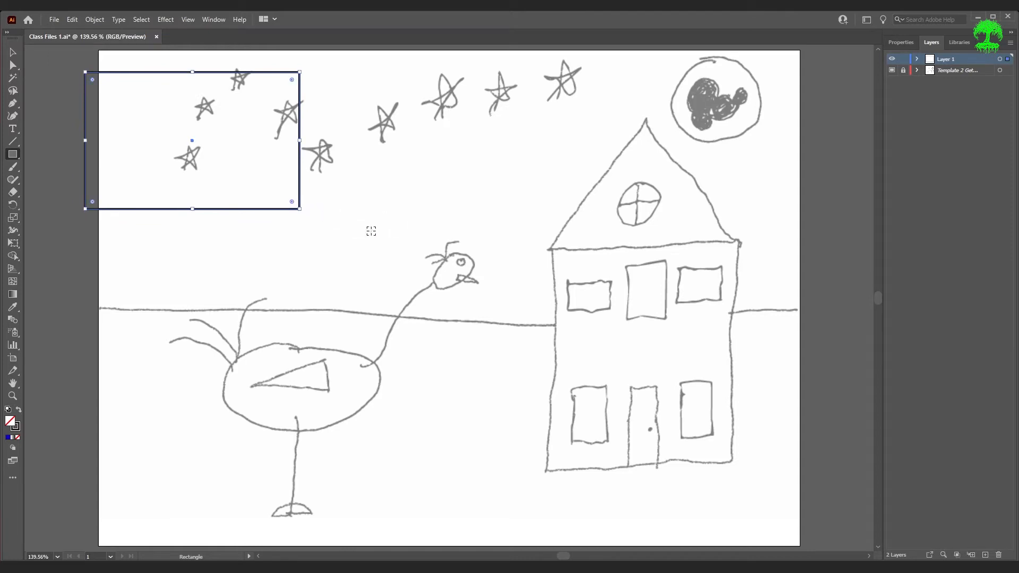
{"action": "left_click_drag", "start_coordinate": [398, 176], "coordinate": [431, 219]}
{"action": "left_click_drag", "start_coordinate": [456, 157], "coordinate": [527, 228]}
{"action": "key", "text": "ctrl+z"}
{"action": "key", "text": "ctrl+z"}
{"action": "key", "text": "ctrl+z"}
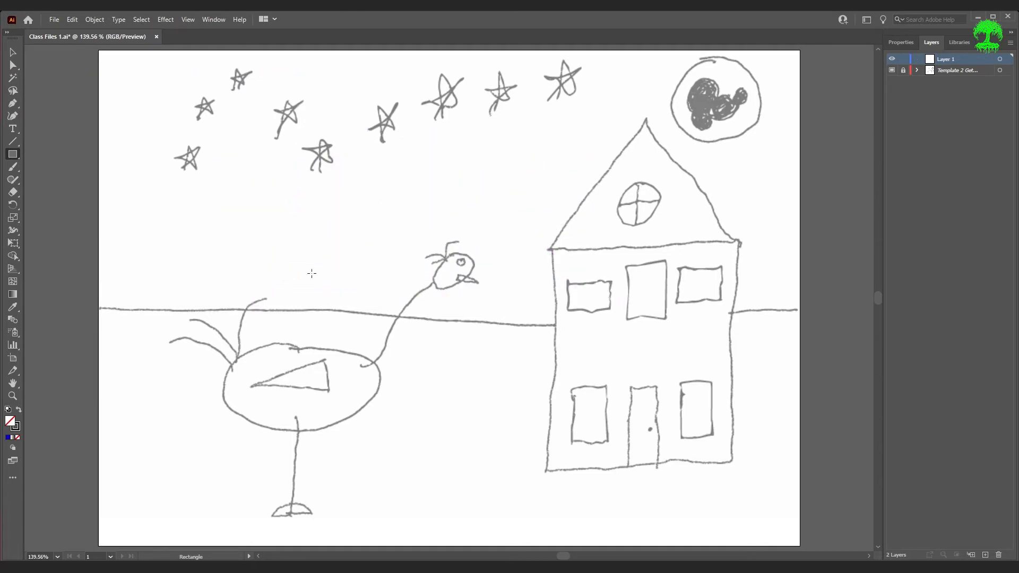
Try out two more rectangles of different proportions in the open area above the bird, undoing each one.
{"action": "left_click_drag", "start_coordinate": [240, 176], "coordinate": [422, 244]}
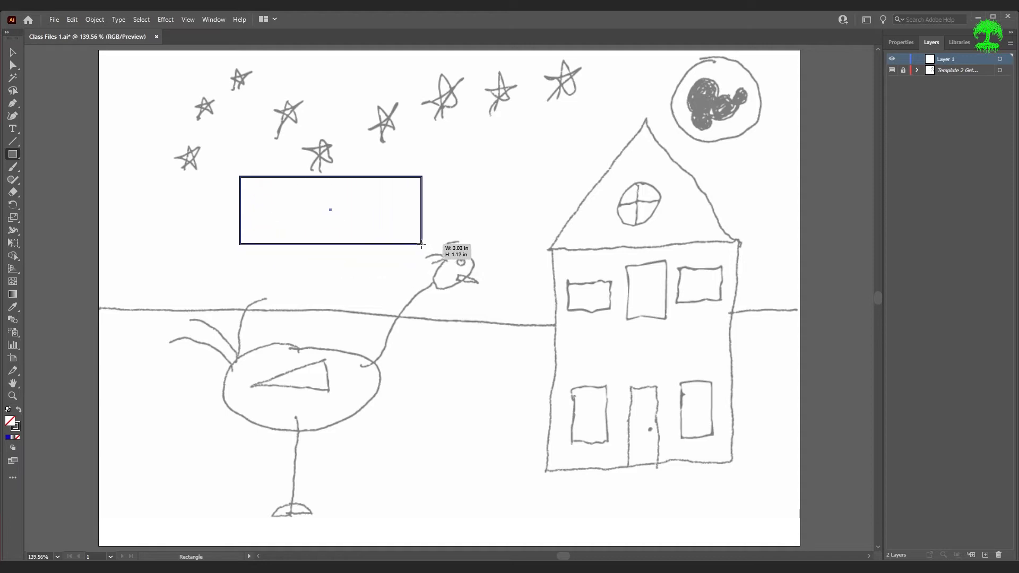
{"action": "left_click_drag", "start_coordinate": [422, 244], "coordinate": [354, 253]}
{"action": "key", "text": "ctrl+z"}
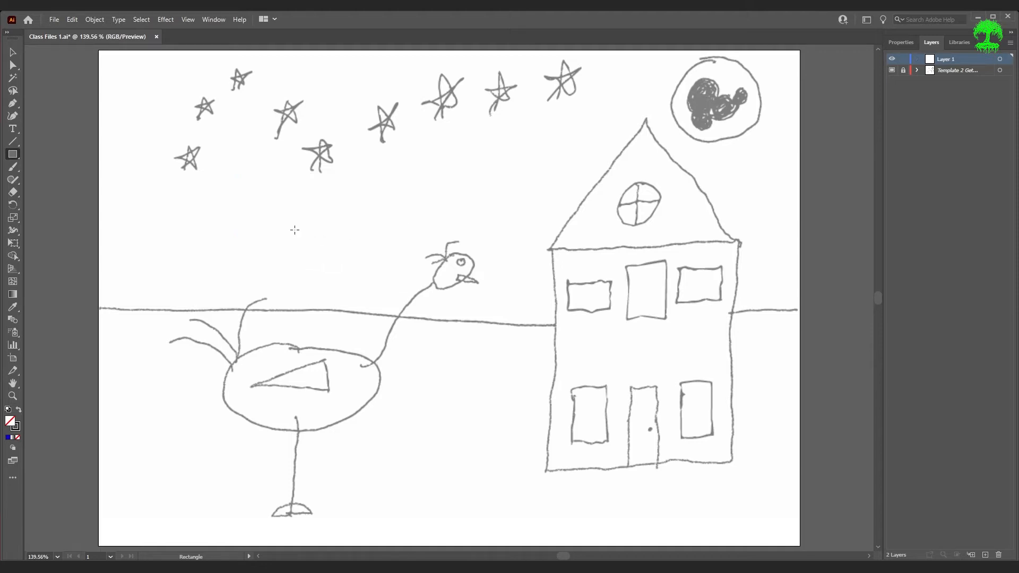
{"action": "left_click_drag", "start_coordinate": [289, 192], "coordinate": [373, 211]}
{"action": "key", "text": "ctrl+z"}
Draw a square about 3.01 in wide over the stars and try red and blue fills before setting its fill back to none.
{"action": "left_click_drag", "start_coordinate": [278, 188], "coordinate": [368, 279]}
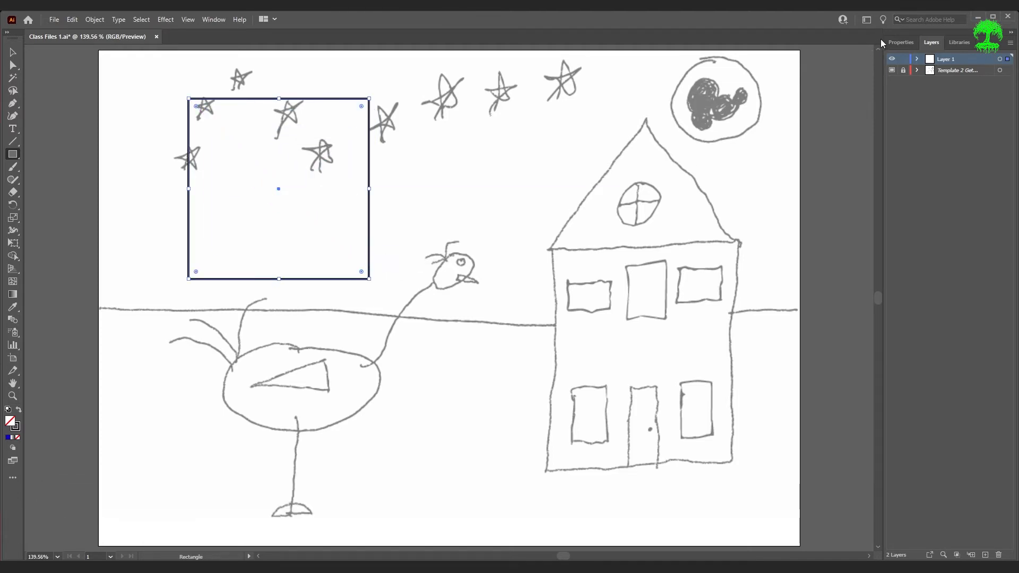
{"action": "left_click", "coordinate": [893, 43]}
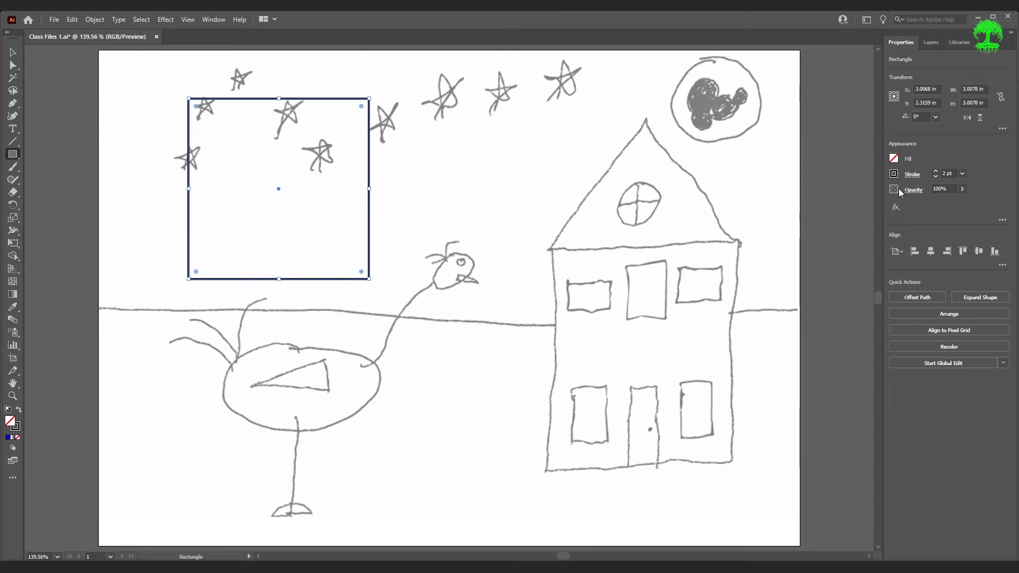
{"action": "left_click", "coordinate": [894, 158]}
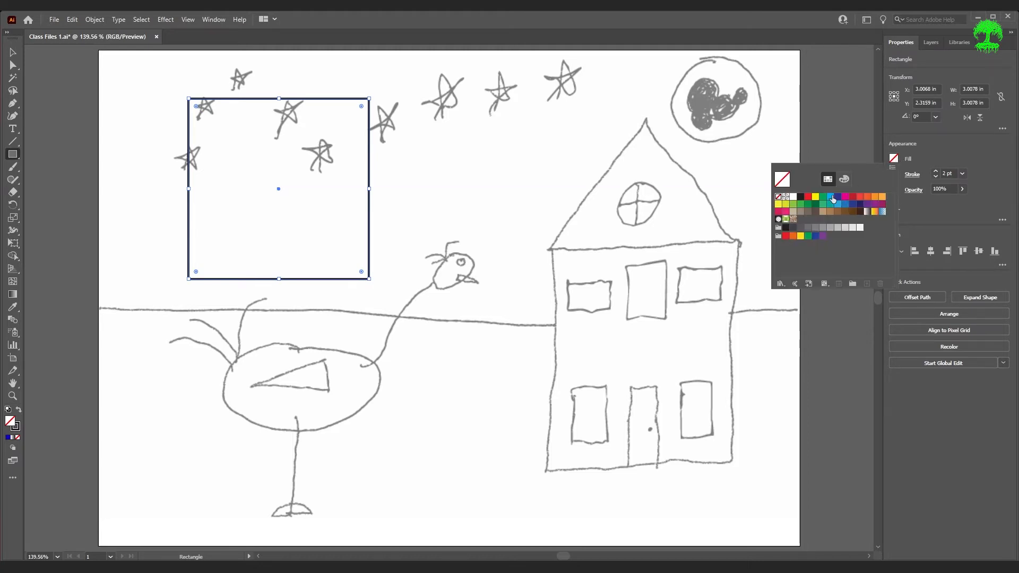
{"action": "left_click", "coordinate": [808, 197]}
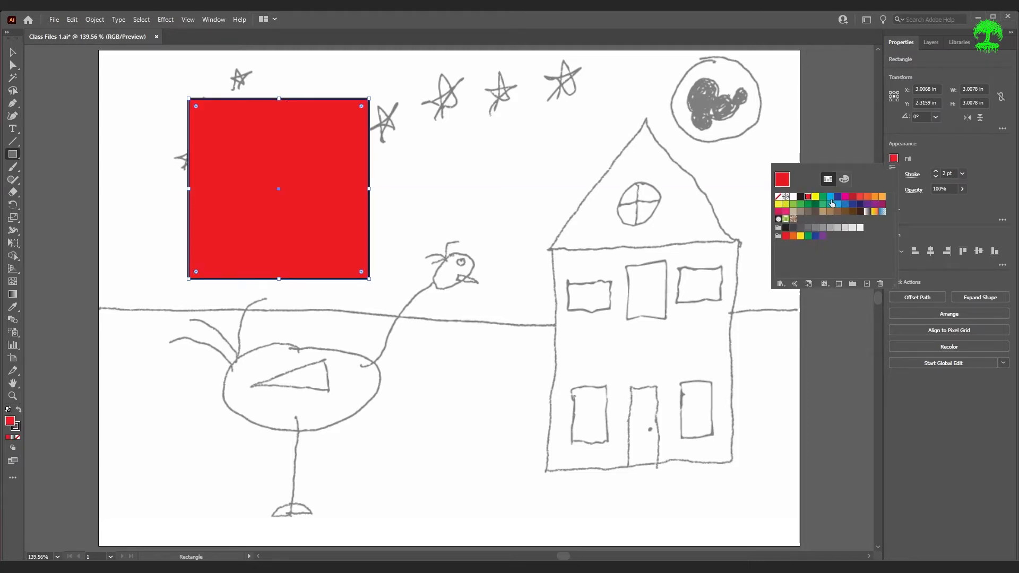
{"action": "left_click", "coordinate": [831, 202]}
{"action": "left_click", "coordinate": [778, 198]}
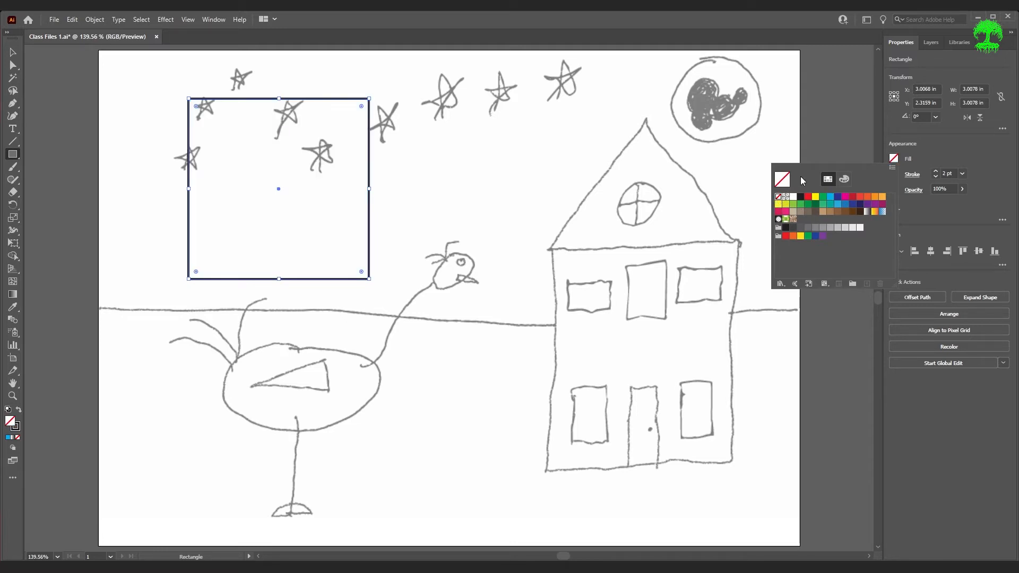
{"action": "left_click", "coordinate": [899, 161]}
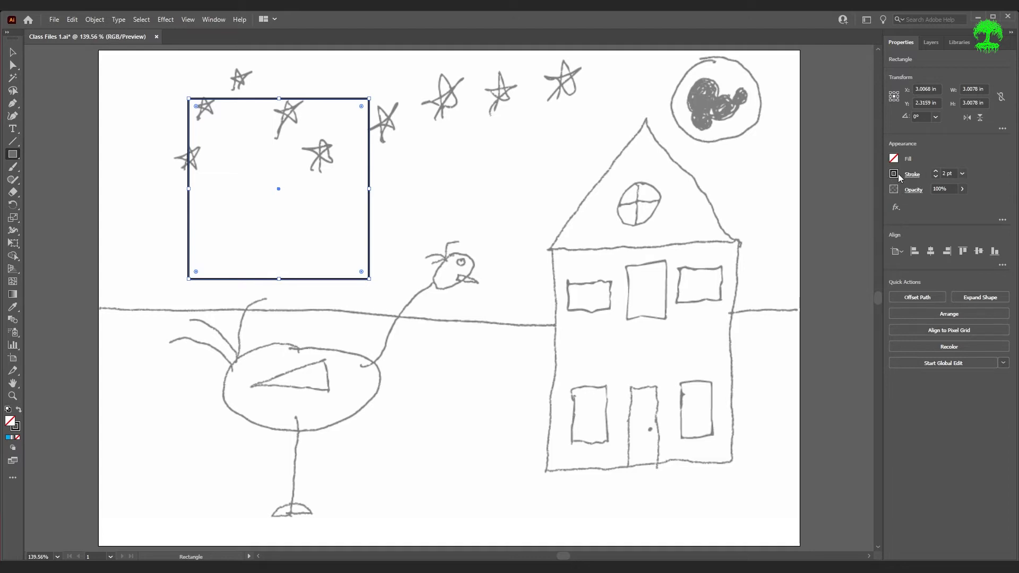
Raise the square's stroke weight to 3 pt, return it to 2 pt, and delete the square.
{"action": "left_click", "coordinate": [897, 176]}
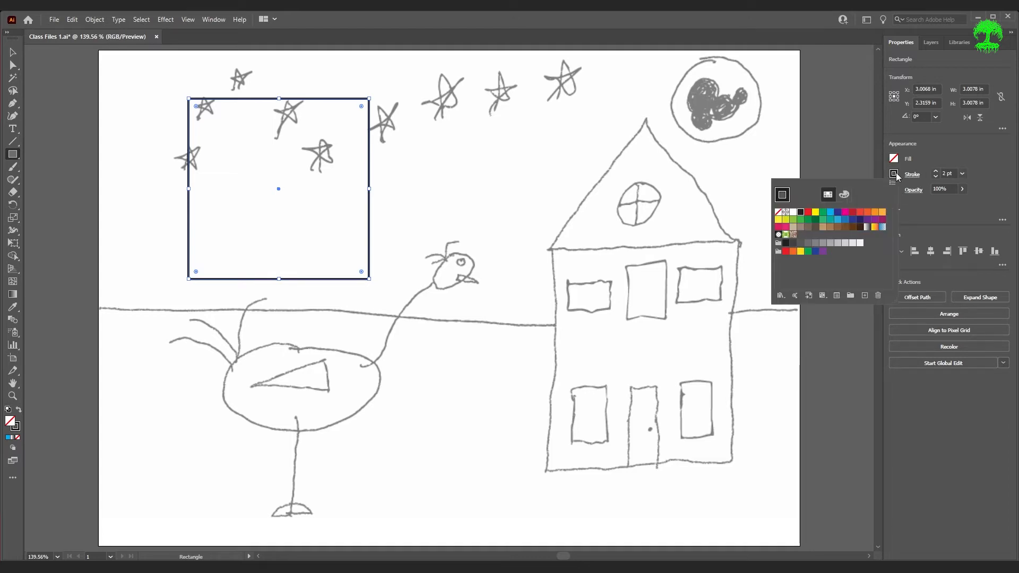
{"action": "left_click", "coordinate": [936, 178]}
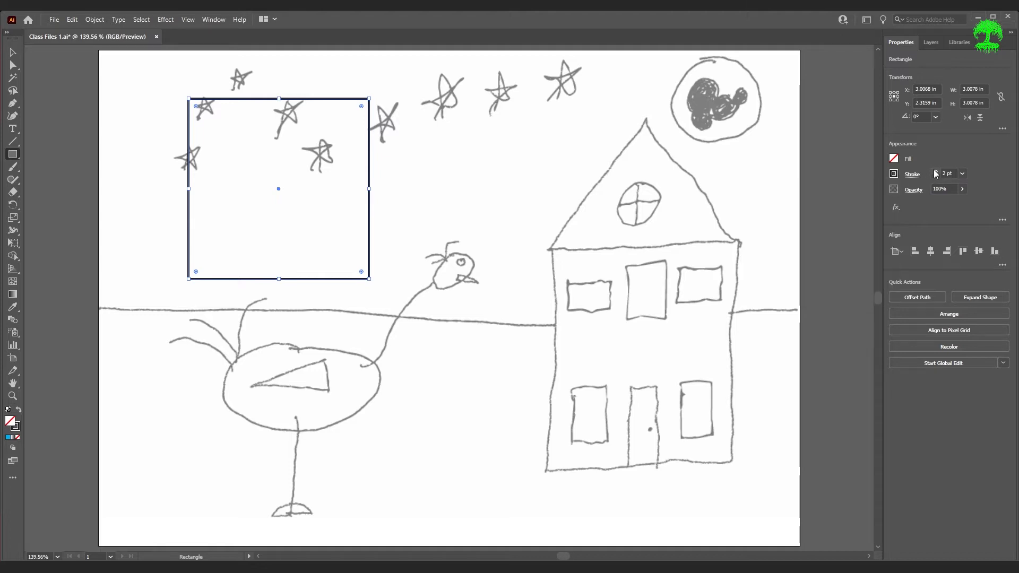
{"action": "left_click", "coordinate": [936, 172]}
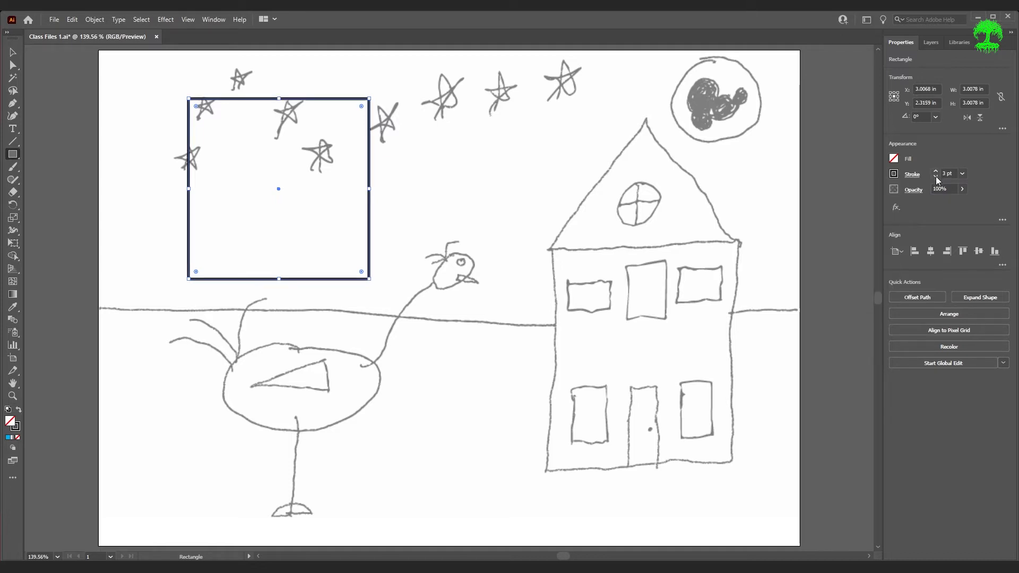
{"action": "left_click", "coordinate": [936, 176]}
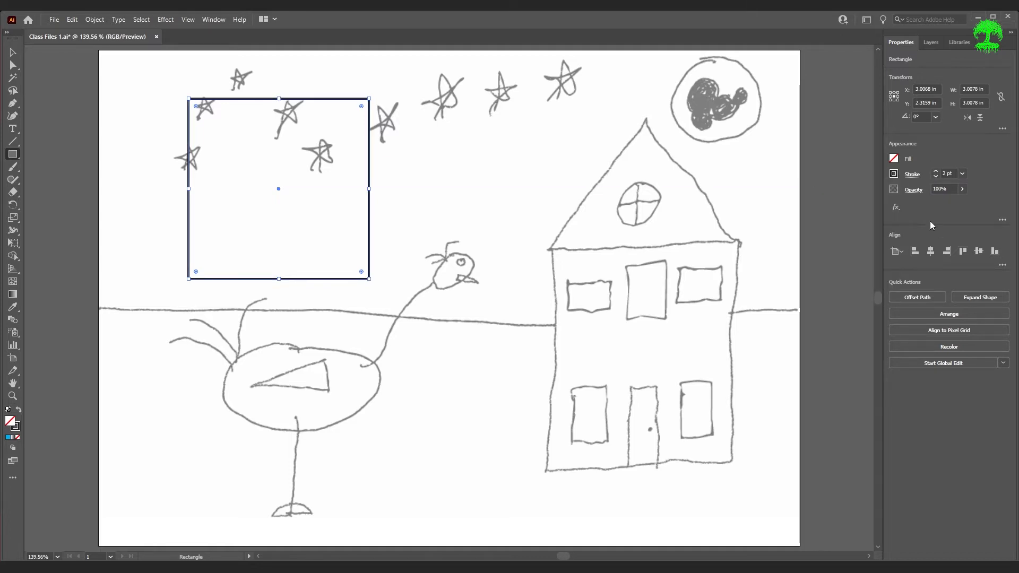
{"action": "key", "text": "Delete"}
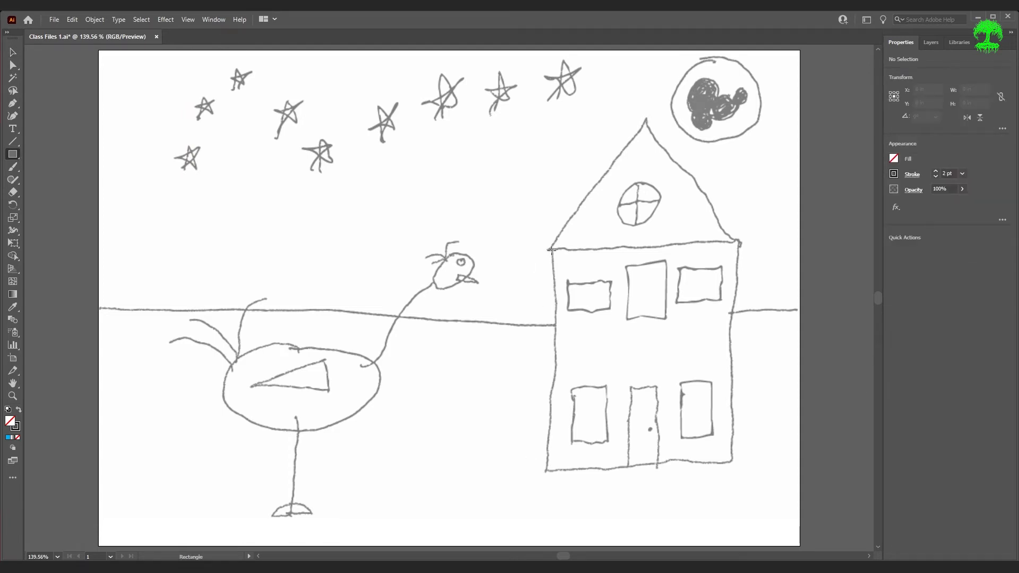
{"action": "left_click_drag", "start_coordinate": [551, 250], "coordinate": [741, 469]}
{"action": "key", "text": "Delete"}
{"action": "key", "text": "v"}
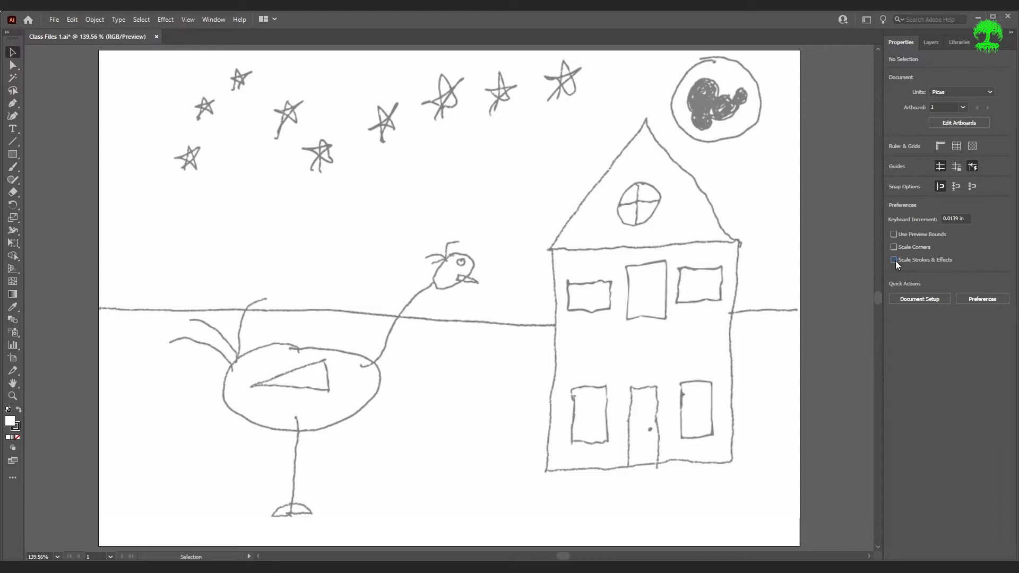
Trace the house body with a rectangle about 3.13 by 3.71 in and the lower-left window with one about 0.65 by 1.07 in.
{"action": "left_click", "coordinate": [12, 154]}
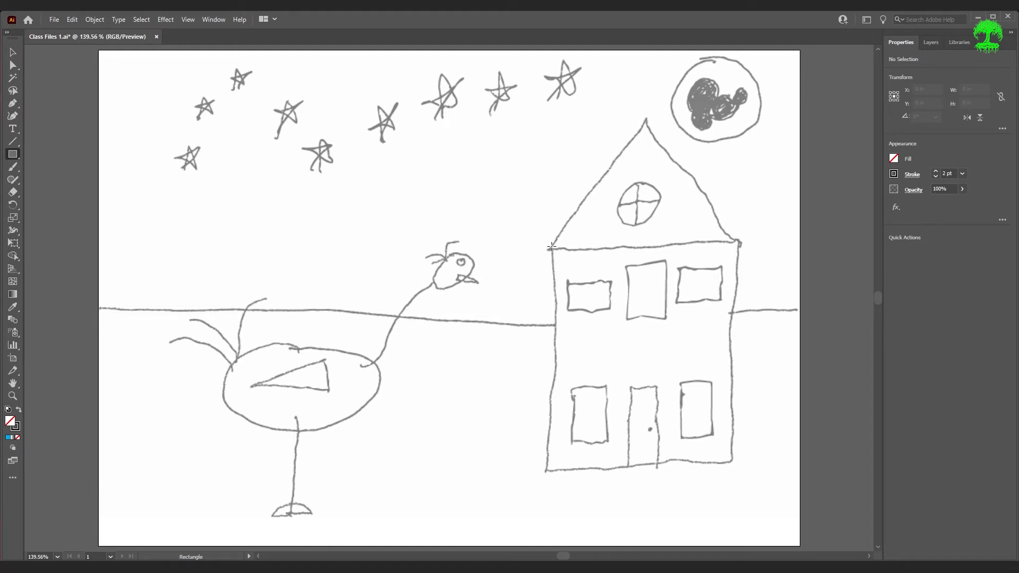
{"action": "left_click_drag", "start_coordinate": [551, 246], "coordinate": [739, 468]}
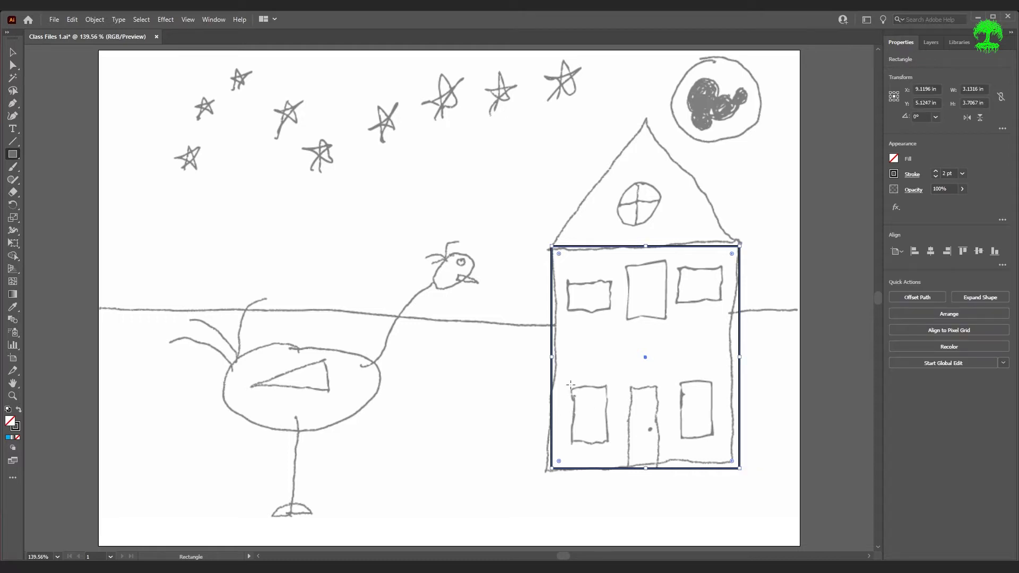
{"action": "left_click_drag", "start_coordinate": [571, 385], "coordinate": [610, 448]}
Duplicate the lower-left window rectangle onto the sketched lower-right window and the upper middle window.
{"action": "key", "text": "v"}
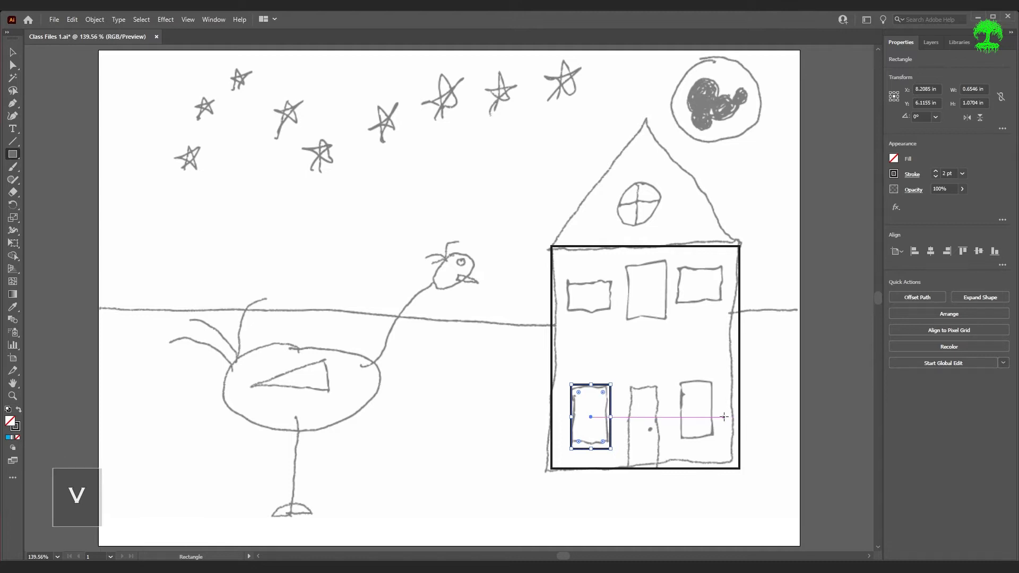
{"action": "key", "text": "v"}
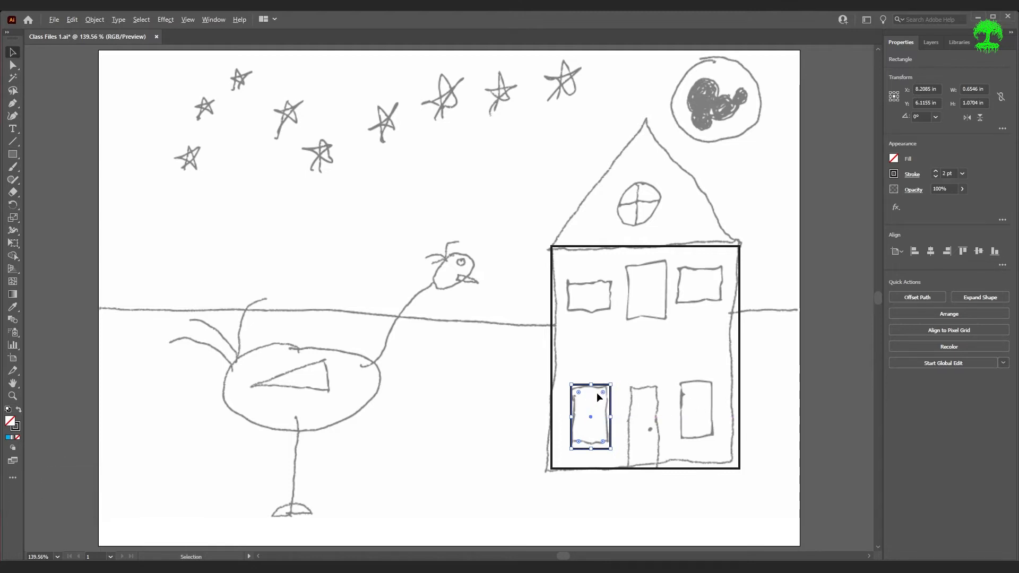
{"action": "left_click_drag", "start_coordinate": [597, 392], "coordinate": [712, 388]}
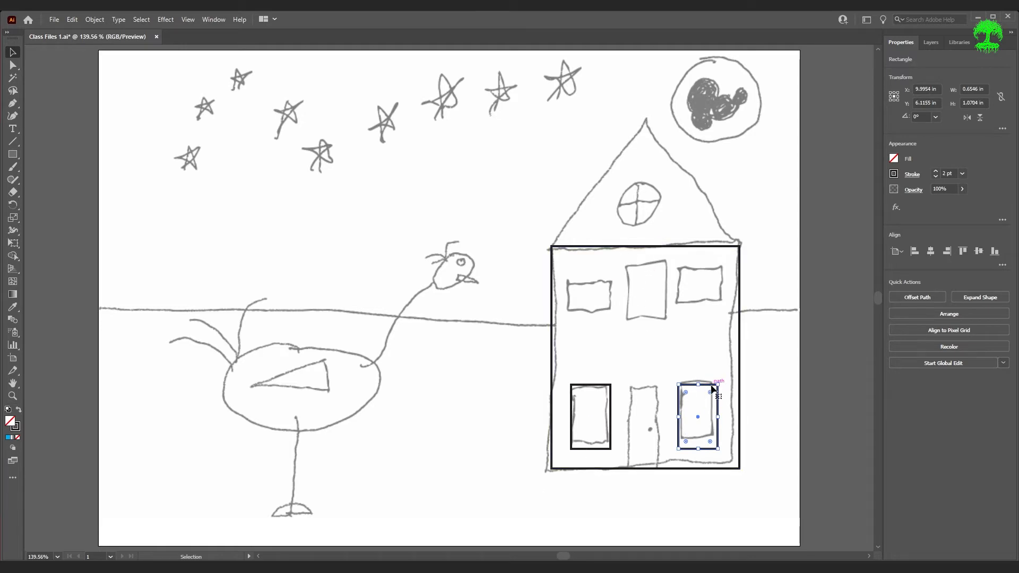
{"action": "left_click_drag", "start_coordinate": [708, 389], "coordinate": [656, 262]}
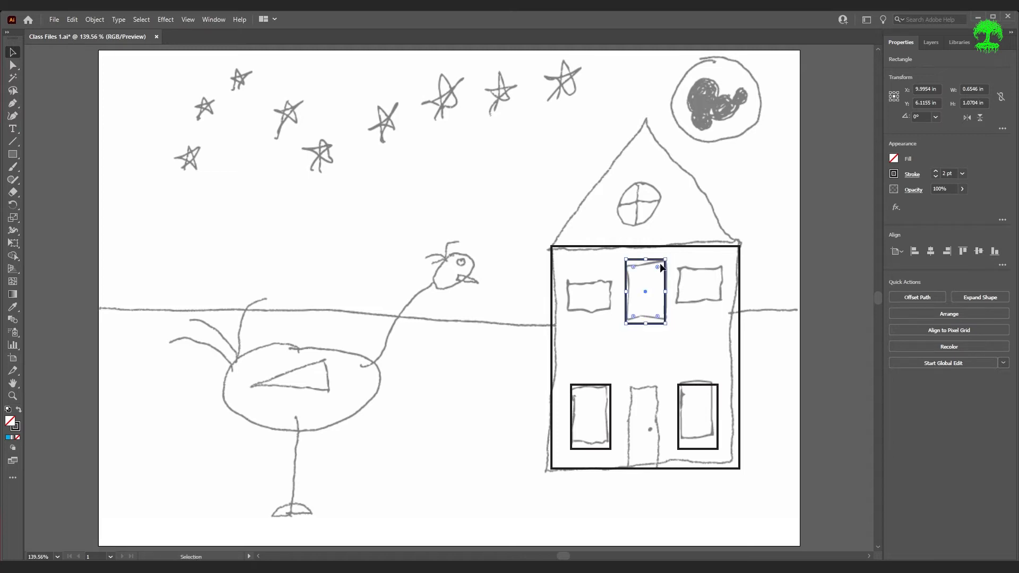
{"action": "left_click", "coordinate": [714, 336]}
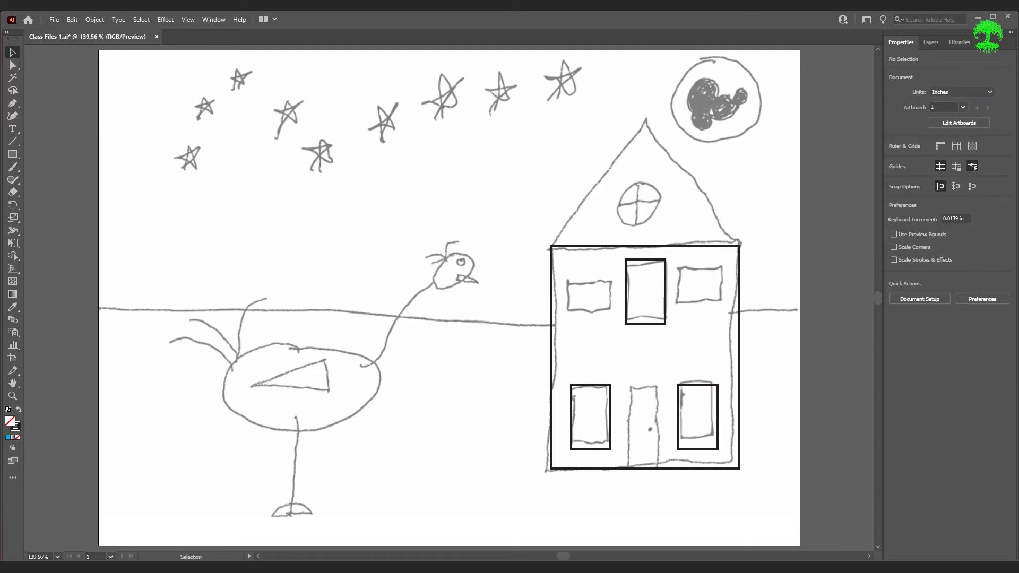
Draw a rectangle about 0.65 by 0.37 in for the upper-left window and duplicate it level onto the upper-right window.
{"action": "key", "text": "m"}
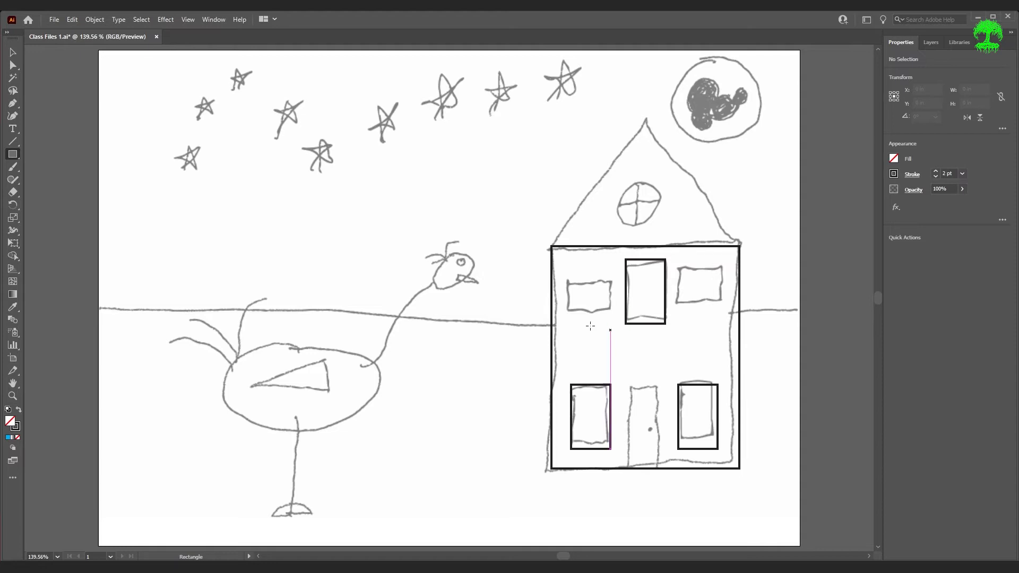
{"action": "left_click_drag", "start_coordinate": [568, 283], "coordinate": [609, 306]}
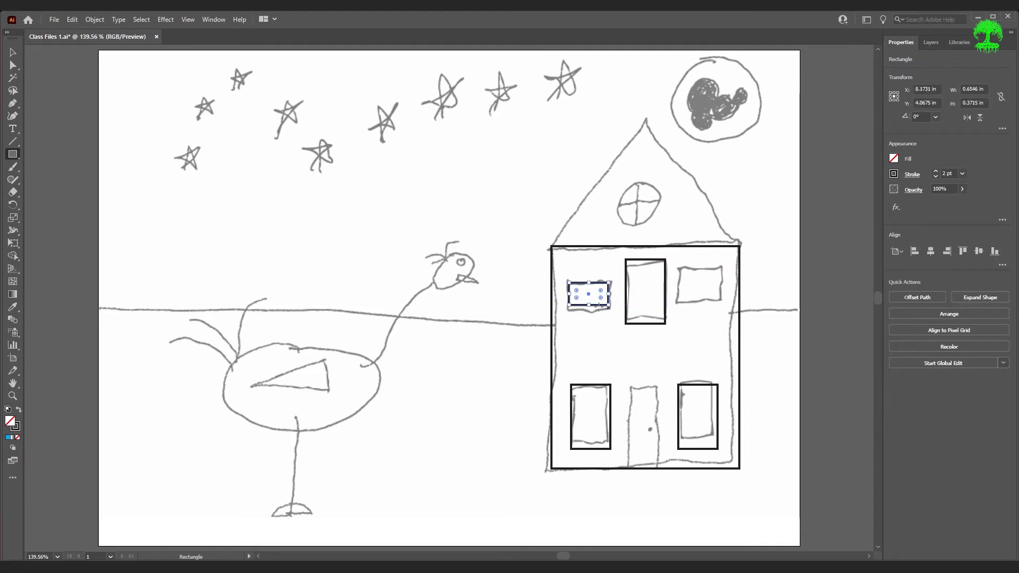
{"action": "key", "text": "v"}
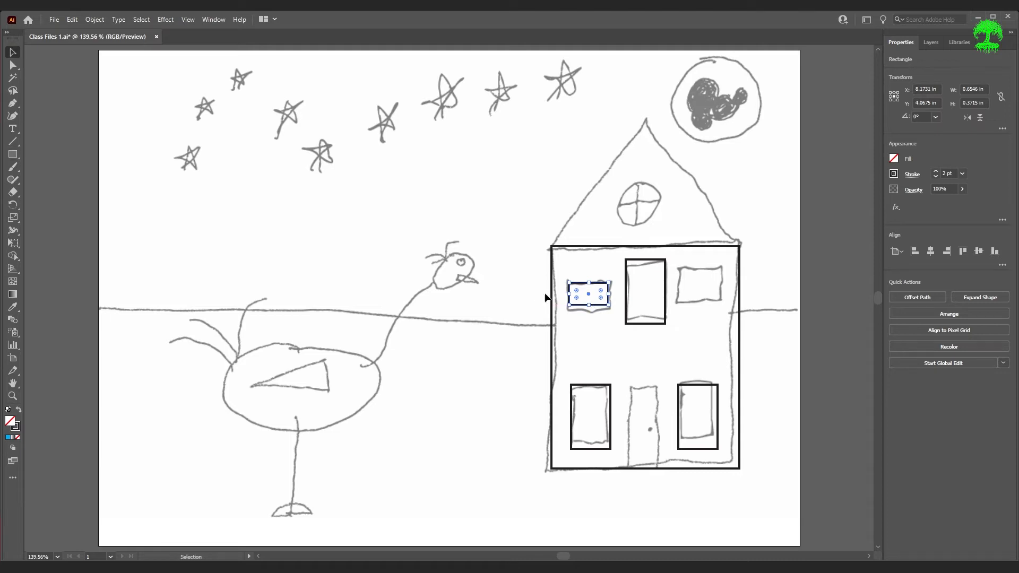
{"action": "left_click_drag", "start_coordinate": [597, 307], "coordinate": [717, 309]}
{"action": "left_click", "coordinate": [736, 357]}
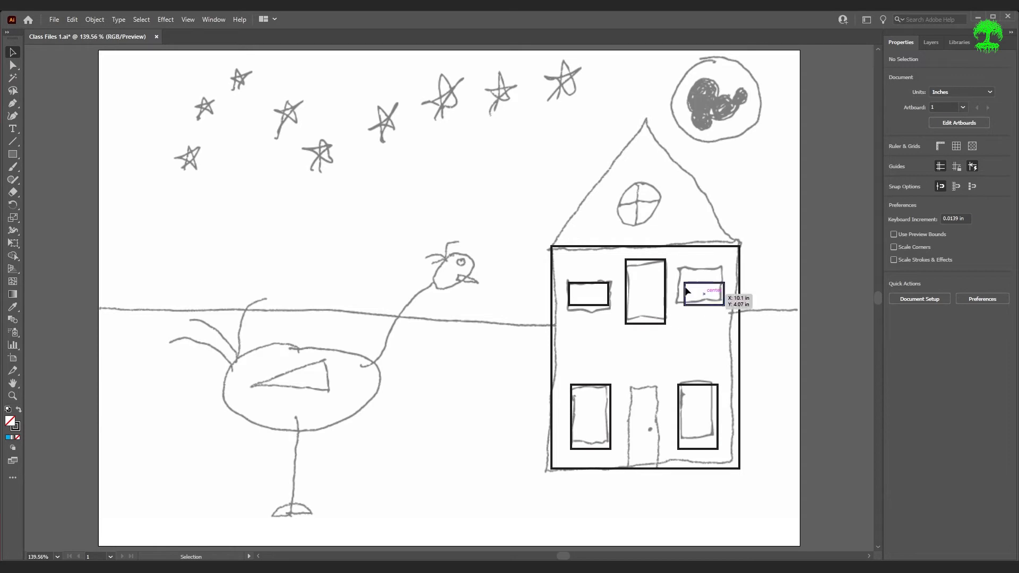
Round all corners of the upper-left window rectangle fully so its short sides become semicircles.
{"action": "left_click", "coordinate": [592, 288]}
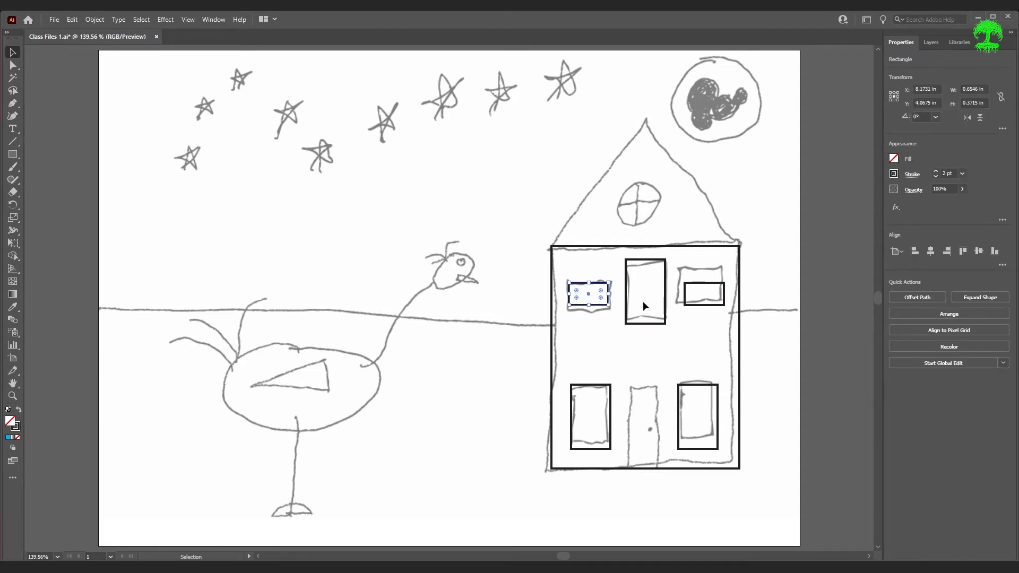
{"action": "scroll", "coordinate": [599, 294], "scroll_direction": "up", "scroll_amount": 4}
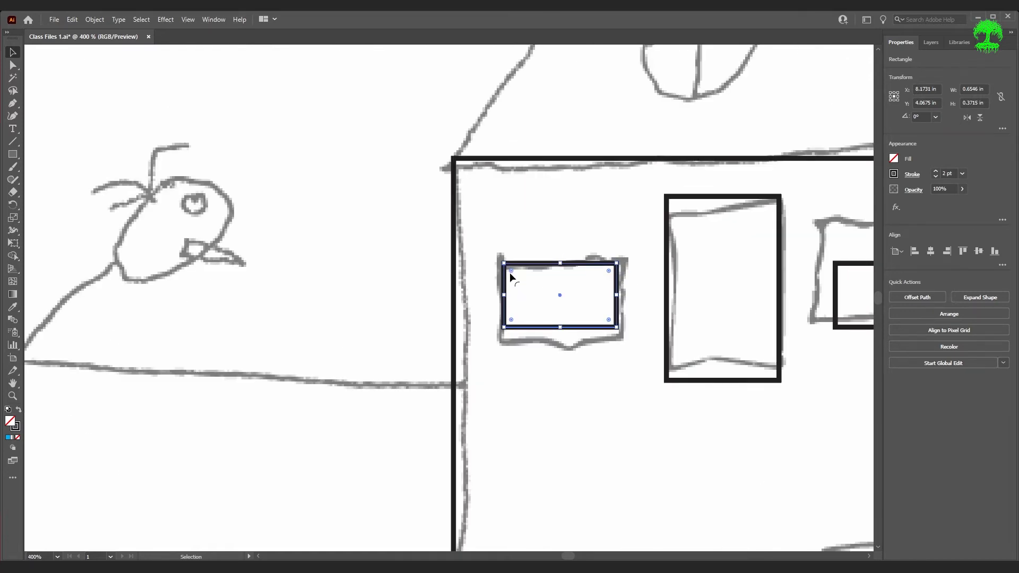
{"action": "left_click_drag", "start_coordinate": [511, 272], "coordinate": [536, 311]}
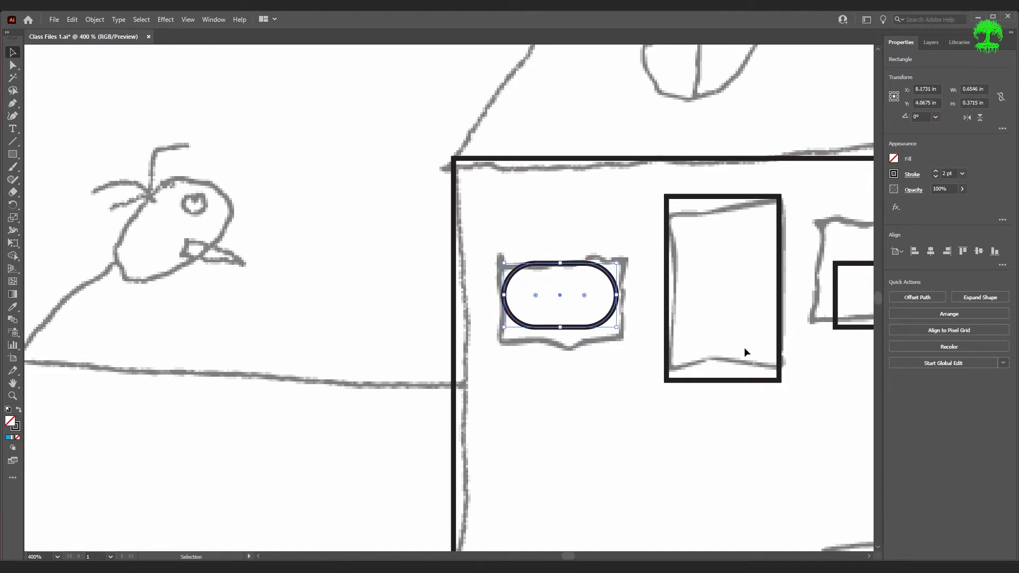
{"action": "left_click_drag", "start_coordinate": [798, 380], "coordinate": [413, 399]}
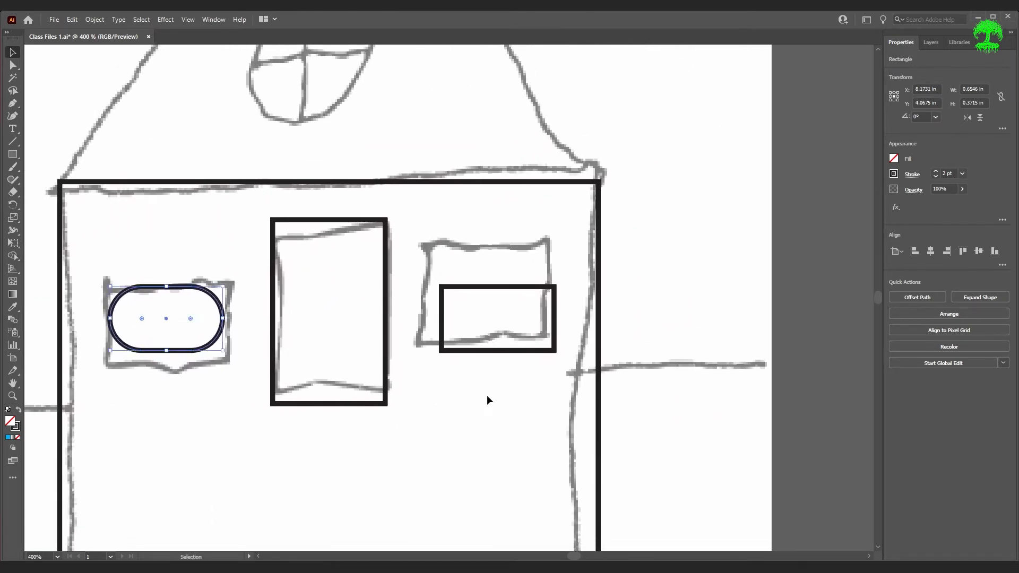
Fill the upper middle window rectangle with red.
{"action": "left_click", "coordinate": [504, 286]}
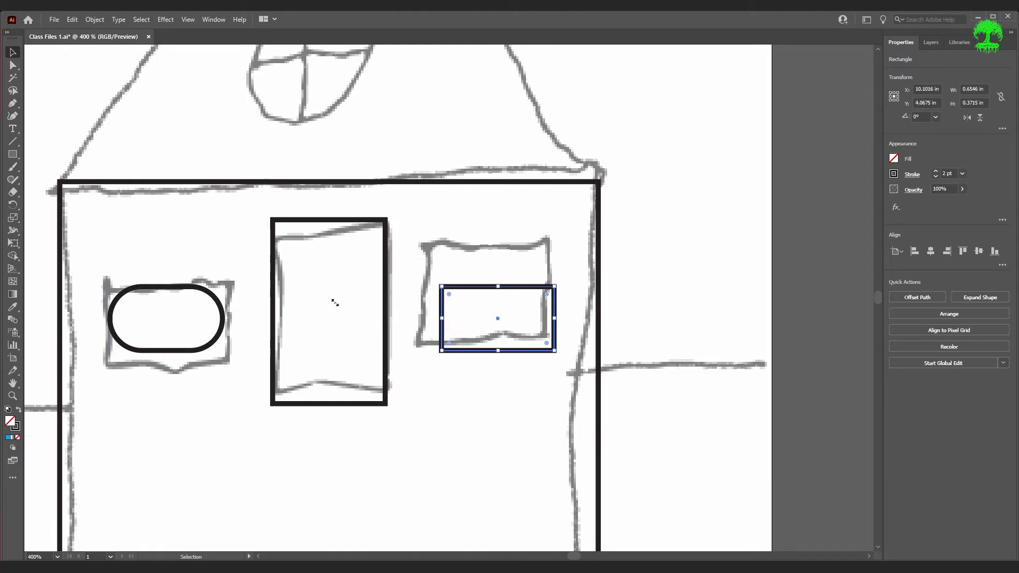
{"action": "left_click", "coordinate": [313, 247]}
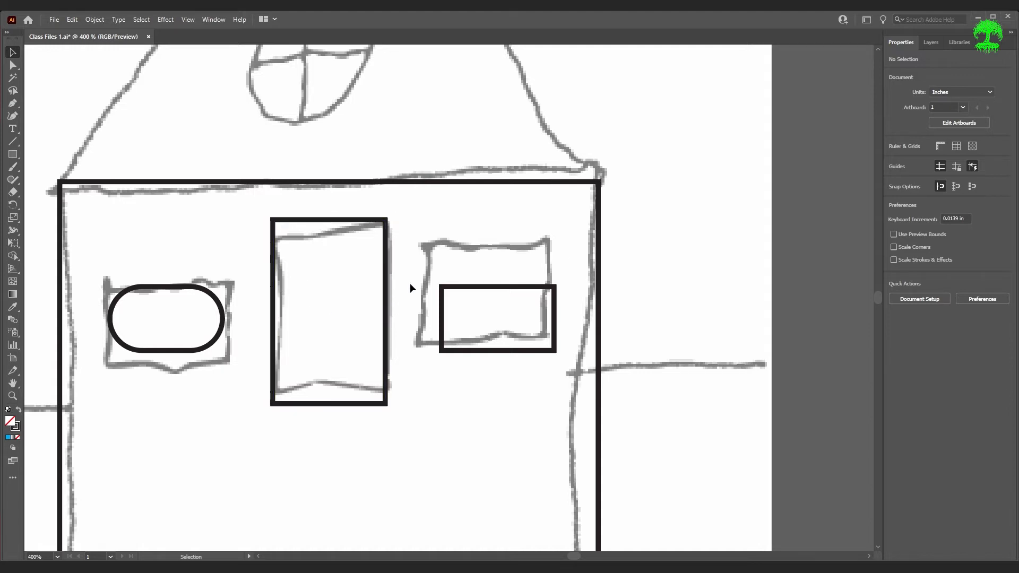
{"action": "left_click", "coordinate": [389, 338]}
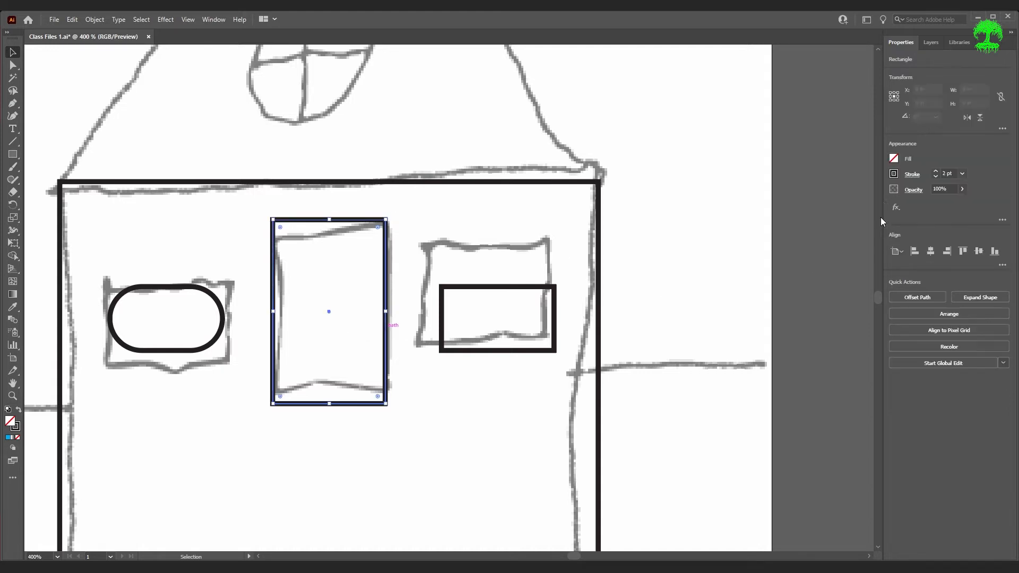
{"action": "left_click", "coordinate": [894, 159]}
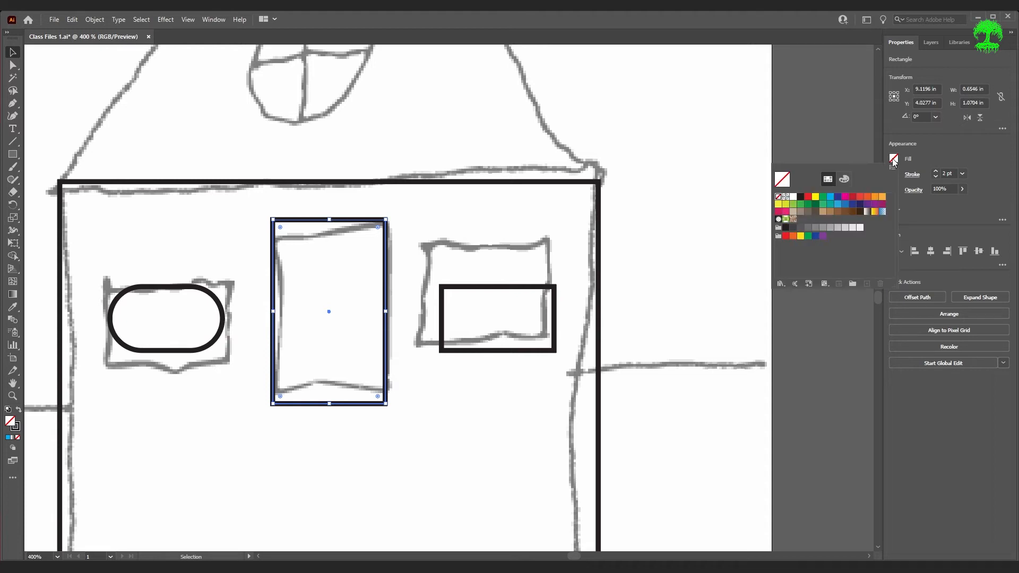
{"action": "left_click", "coordinate": [806, 197]}
{"action": "left_click", "coordinate": [657, 273]}
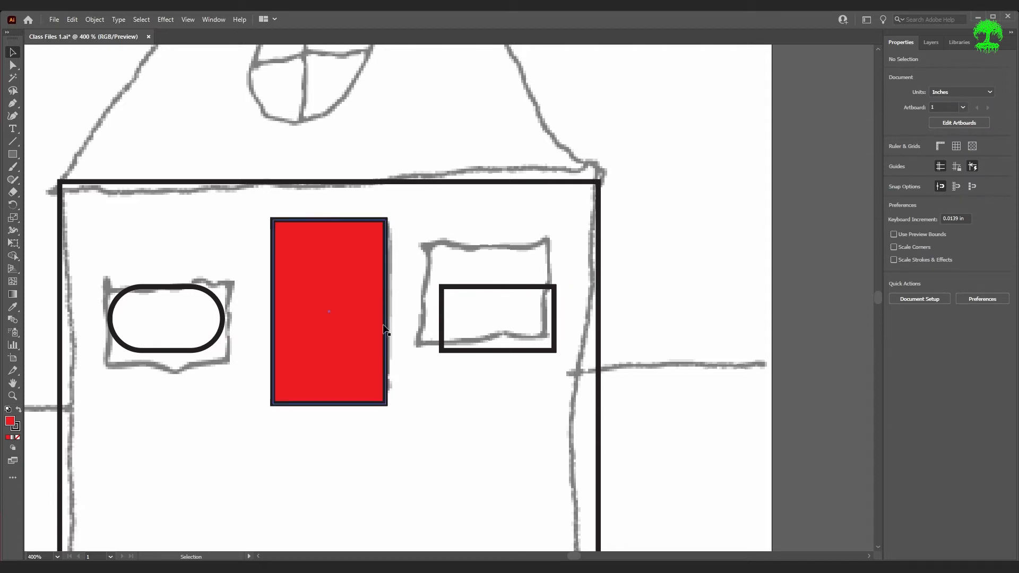
Set the upper middle window rectangle's fill back to None.
{"action": "left_click", "coordinate": [332, 334]}
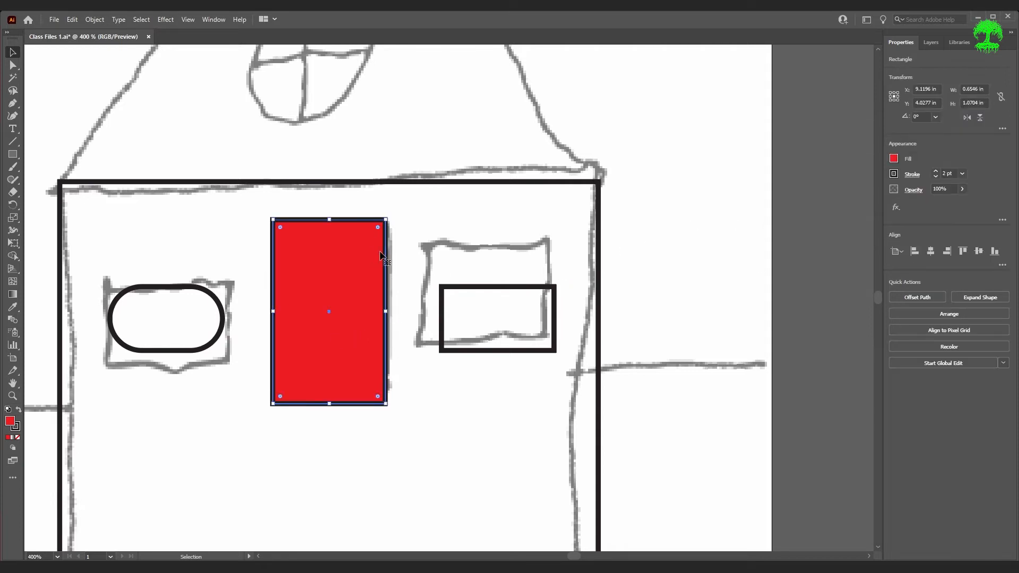
{"action": "left_click", "coordinate": [893, 161]}
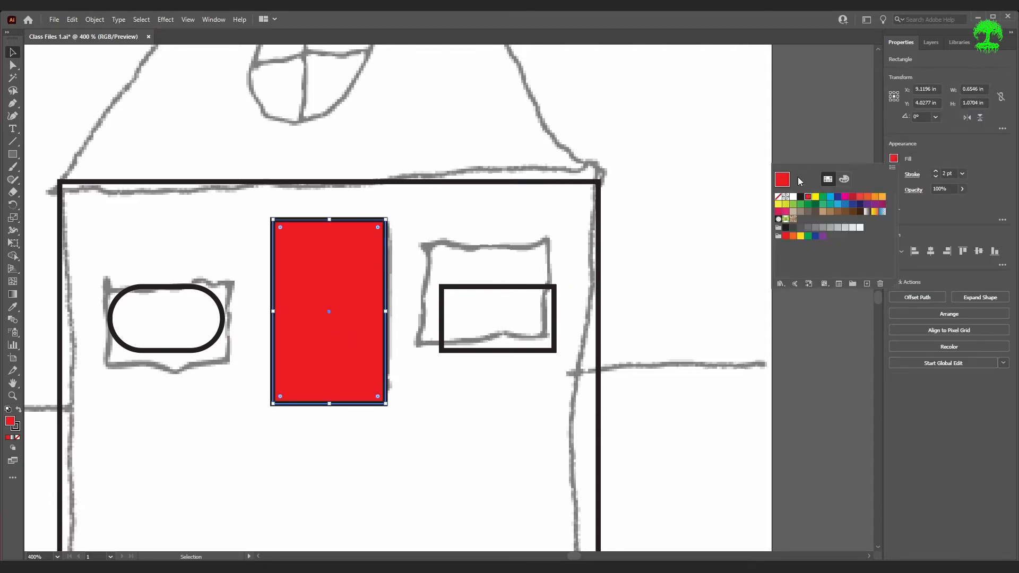
{"action": "left_click", "coordinate": [777, 196]}
{"action": "left_click", "coordinate": [336, 243]}
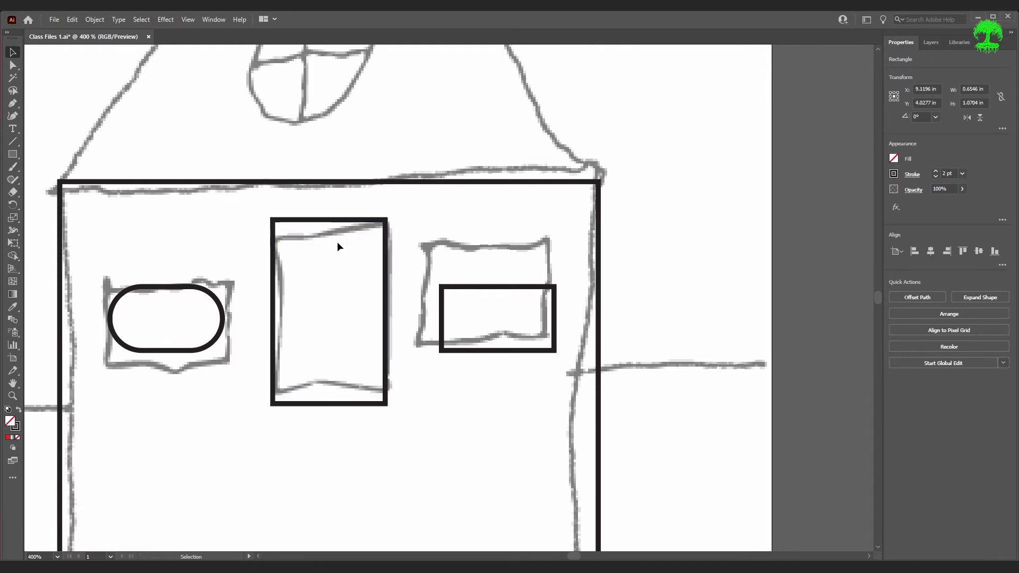
Round all corners of the upper-right window rectangle fully, to a radius of about 0.19 in.
{"action": "left_click", "coordinate": [518, 287]}
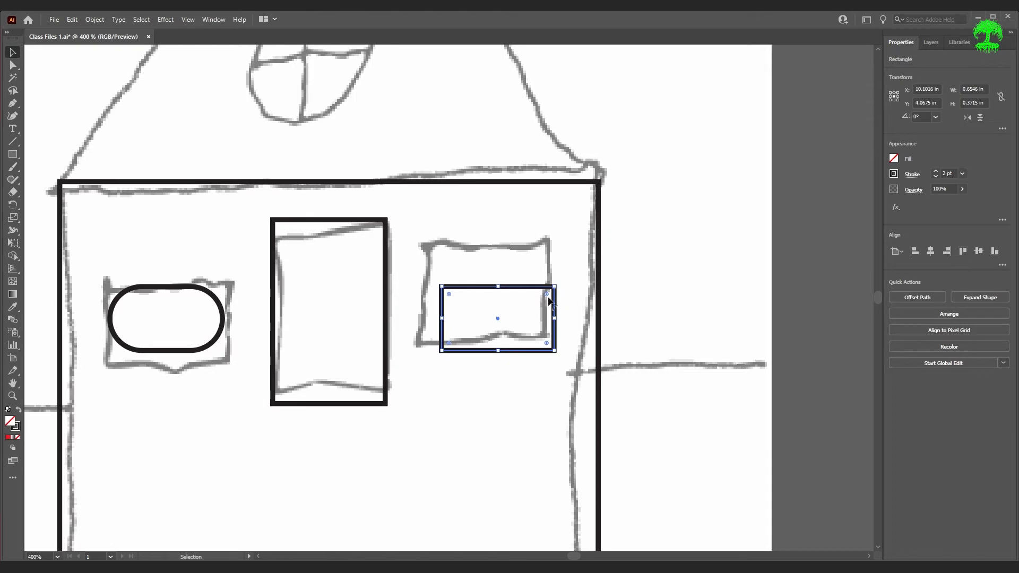
{"action": "left_click_drag", "start_coordinate": [548, 297], "coordinate": [507, 321]}
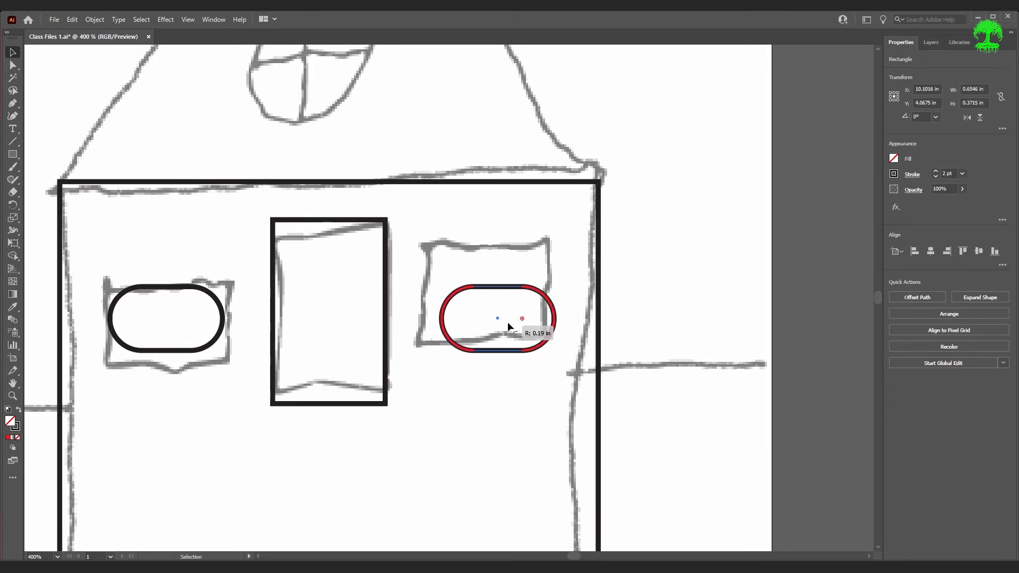
{"action": "left_click", "coordinate": [332, 321]}
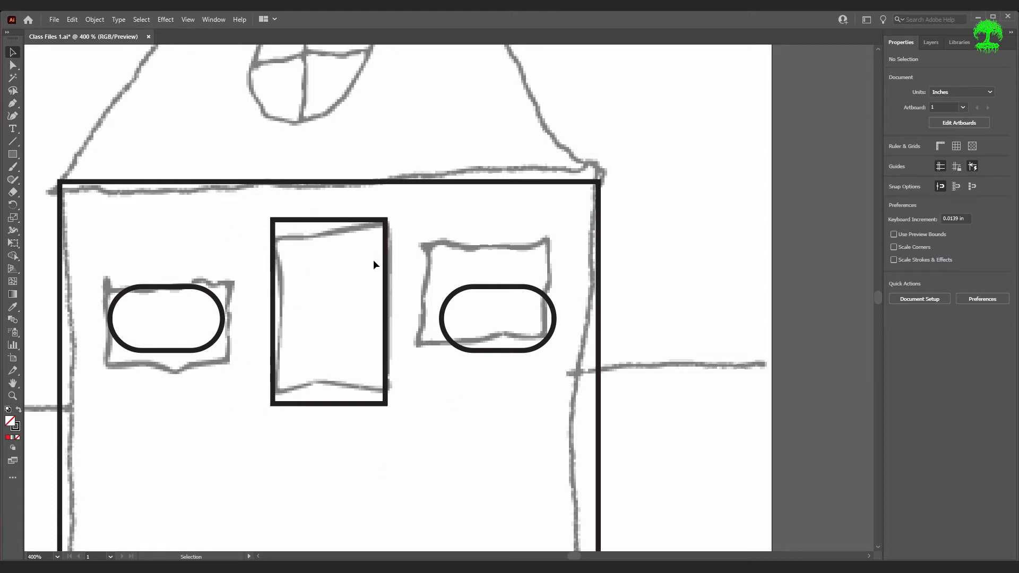
Try rounding only the top-right corner of the upper middle window slightly, and undo it.
{"action": "left_click", "coordinate": [274, 277]}
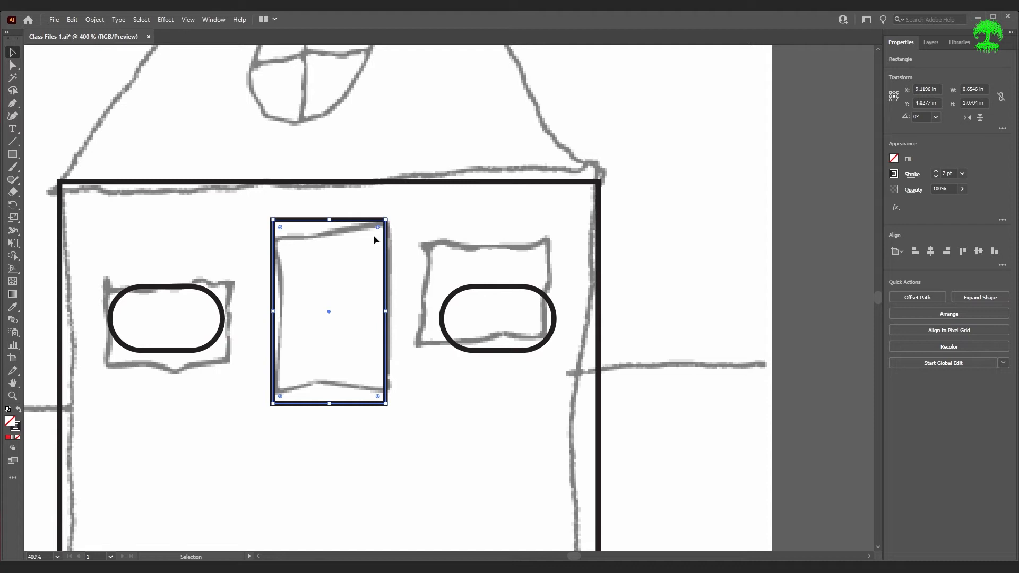
{"action": "left_click_drag", "start_coordinate": [377, 227], "coordinate": [358, 243]}
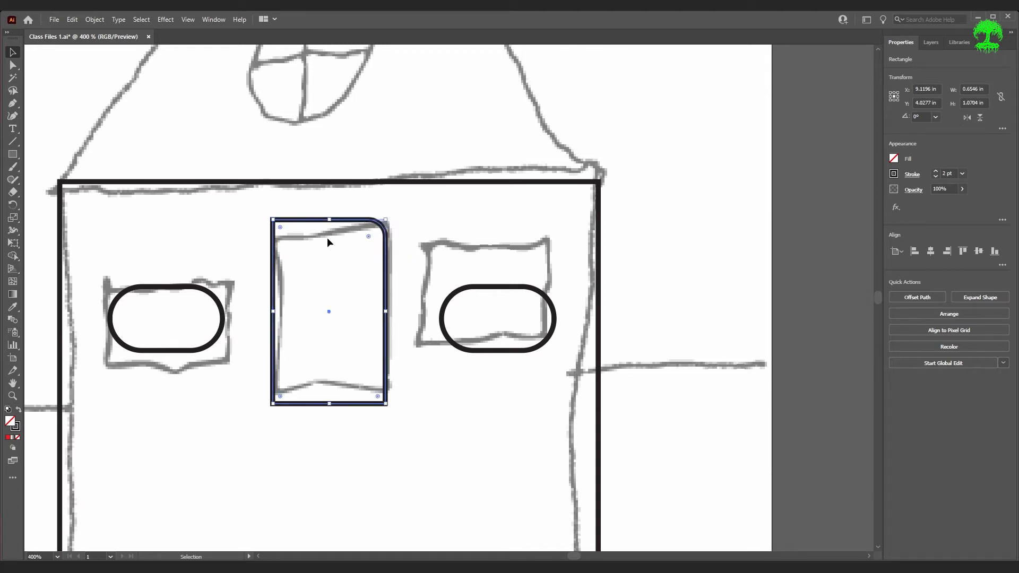
{"action": "key", "text": "ctrl+z"}
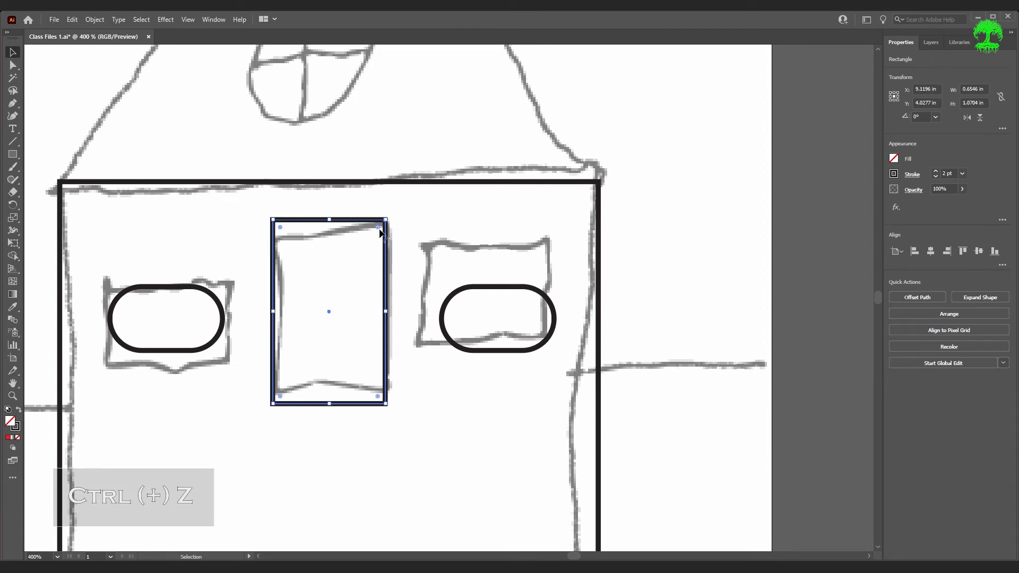
Round both top corners of the upper middle window fully into an arch, keeping its bottom corners square.
{"action": "key", "text": "shift"}
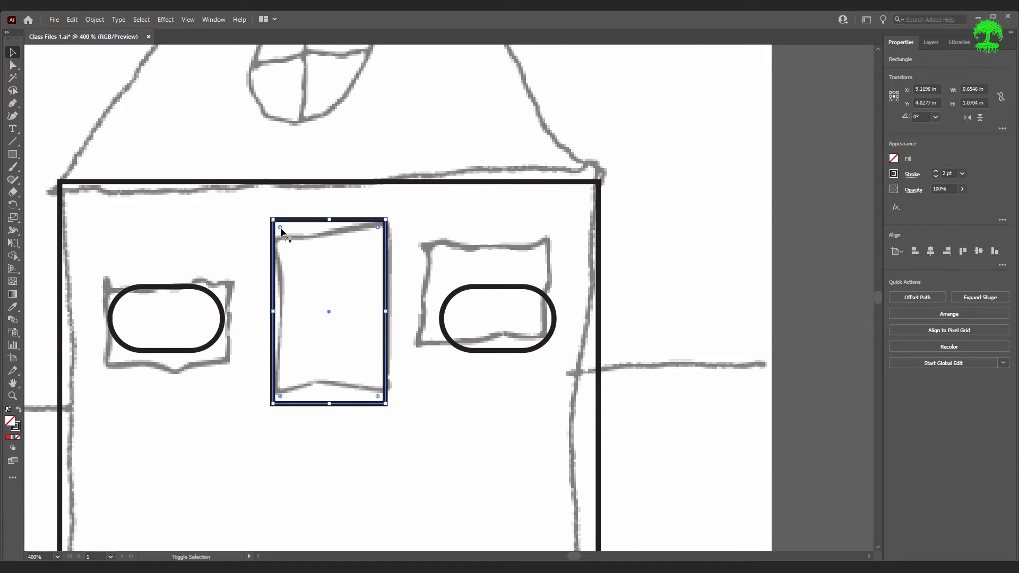
{"action": "left_click_drag", "start_coordinate": [281, 227], "coordinate": [310, 309]}
{"action": "left_click", "coordinate": [431, 379]}
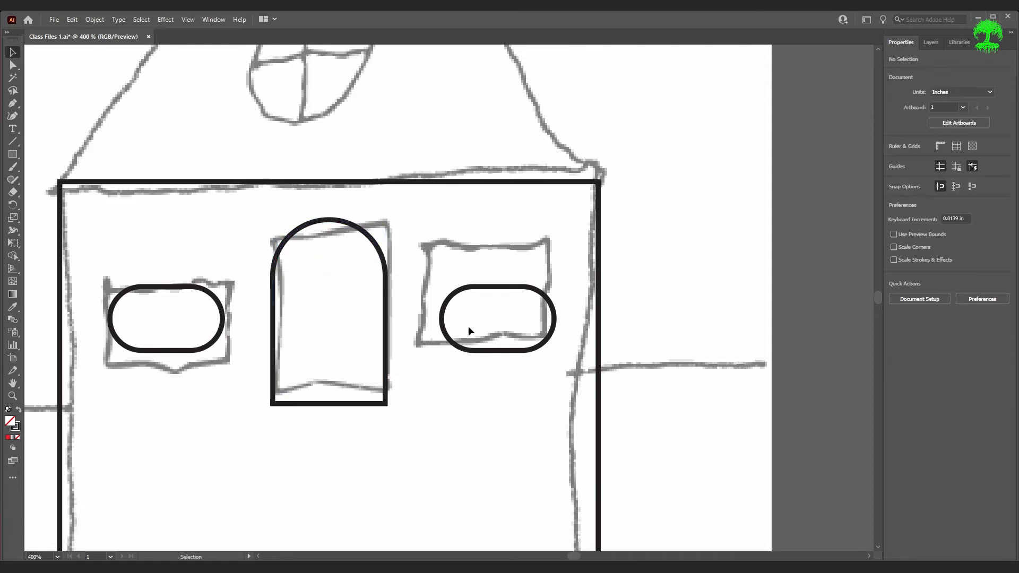
Trace the front door with a rectangle about 0.49 by 1.40 in, reaching down to the house's bottom edge.
{"action": "scroll", "coordinate": [412, 317], "scroll_direction": "down", "scroll_amount": 1}
{"action": "scroll", "coordinate": [407, 318], "scroll_direction": "up", "scroll_amount": 2}
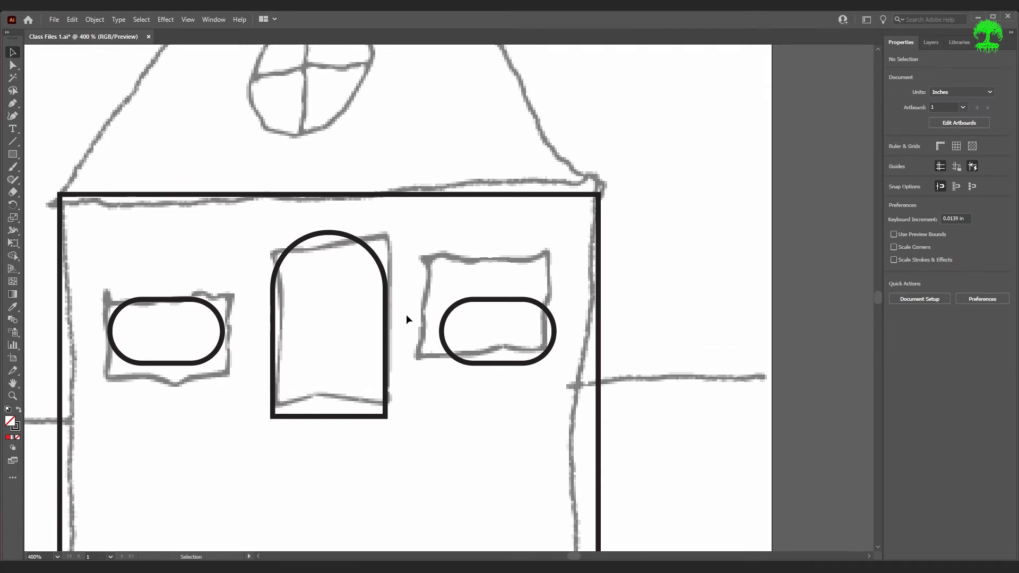
{"action": "key", "text": "ctrl+0"}
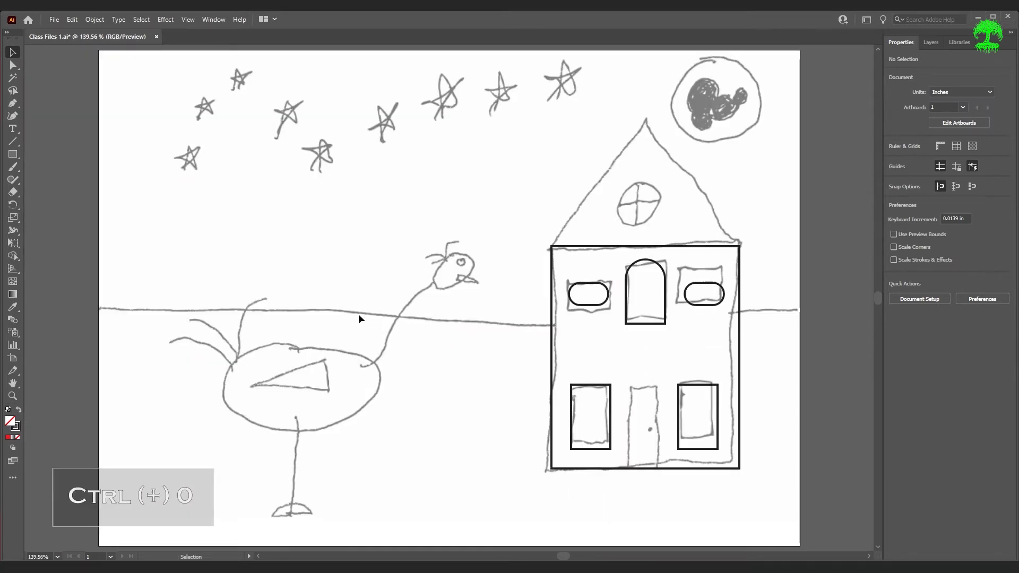
{"action": "left_click", "coordinate": [13, 155]}
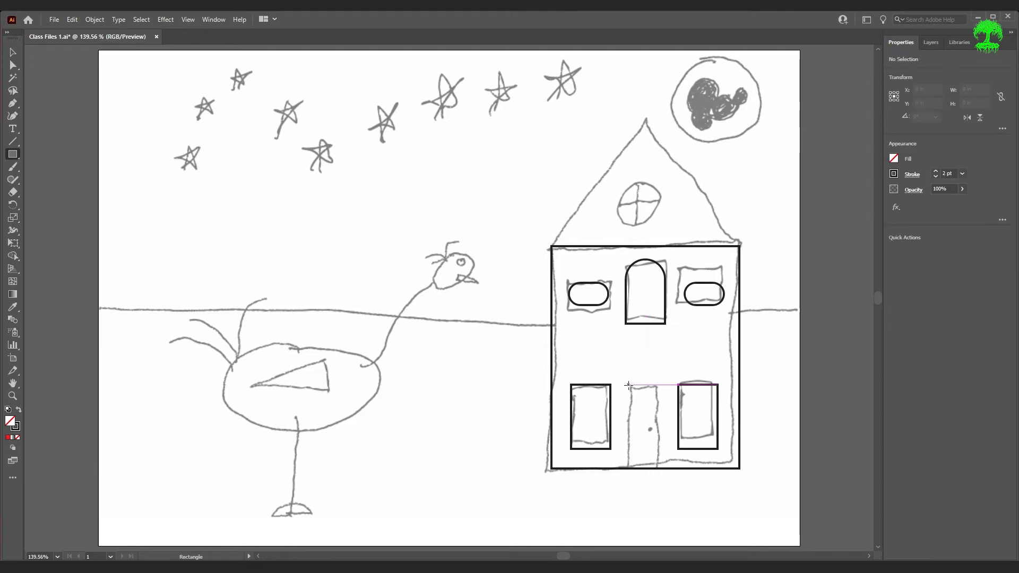
{"action": "left_click_drag", "start_coordinate": [630, 386], "coordinate": [659, 469]}
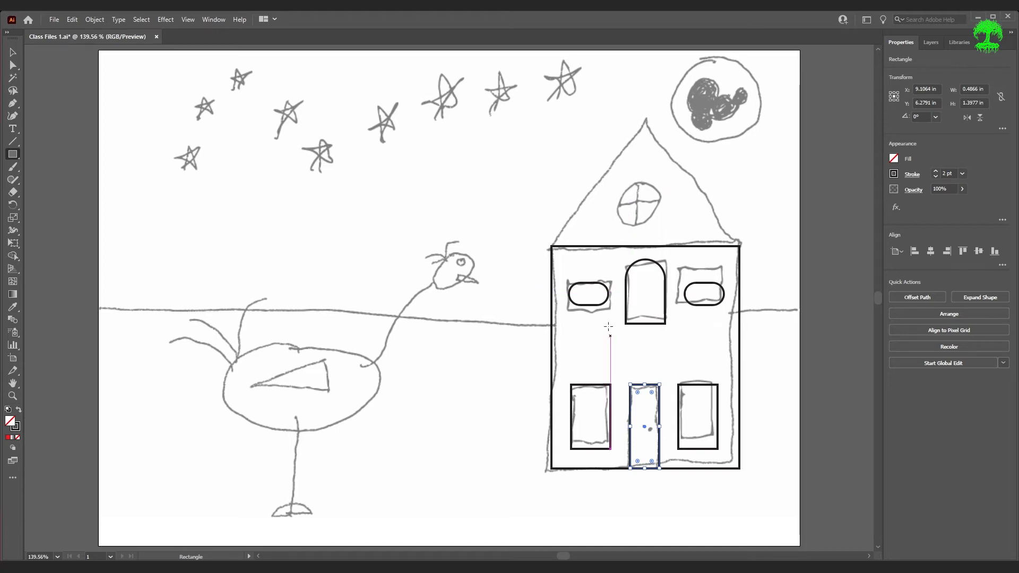
Draw a circle about 0.78 in across with the Ellipse tool over the sketched round window in the roof.
{"action": "left_click", "coordinate": [13, 155]}
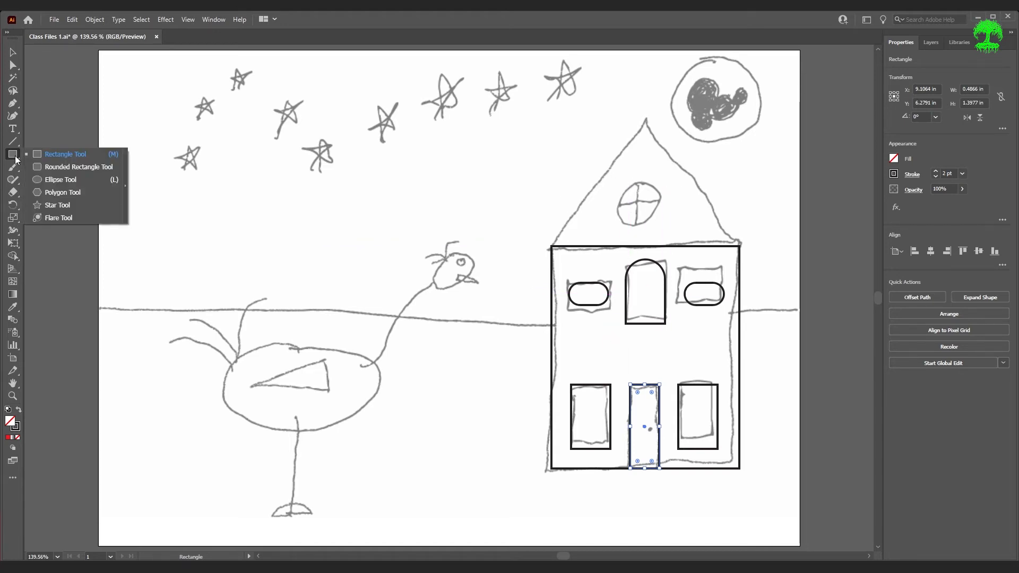
{"action": "left_click", "coordinate": [67, 184]}
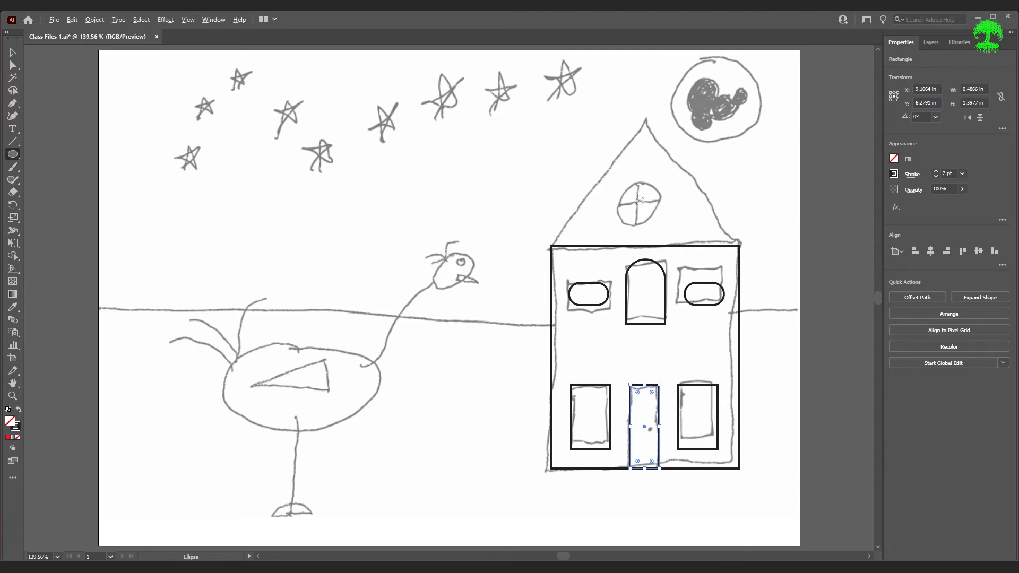
{"action": "left_click_drag", "start_coordinate": [639, 201], "coordinate": [626, 223]}
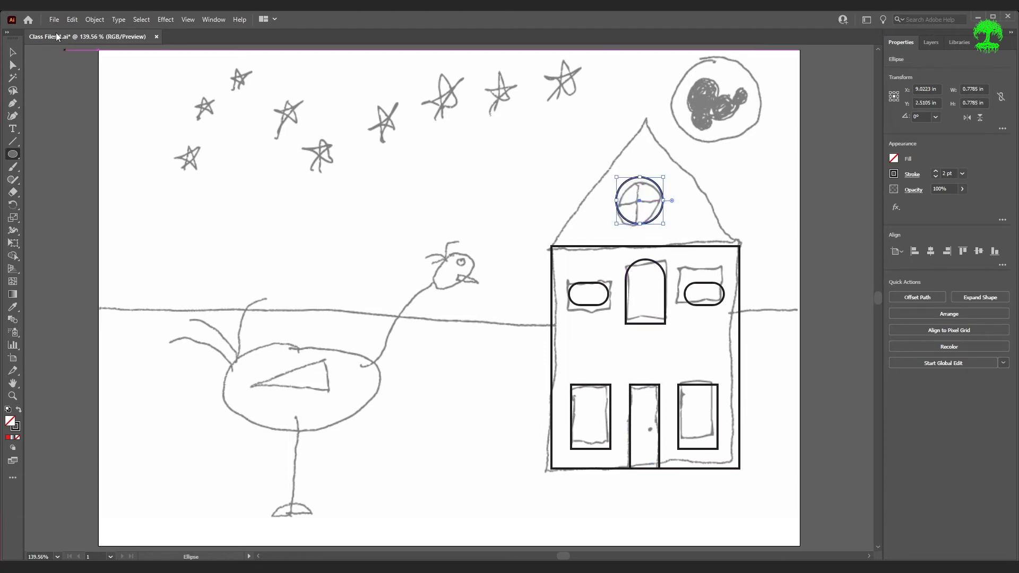
Move the round roof window about 0.1 in right and 0.06 in down, centring it above the arched window.
{"action": "left_click", "coordinate": [13, 53]}
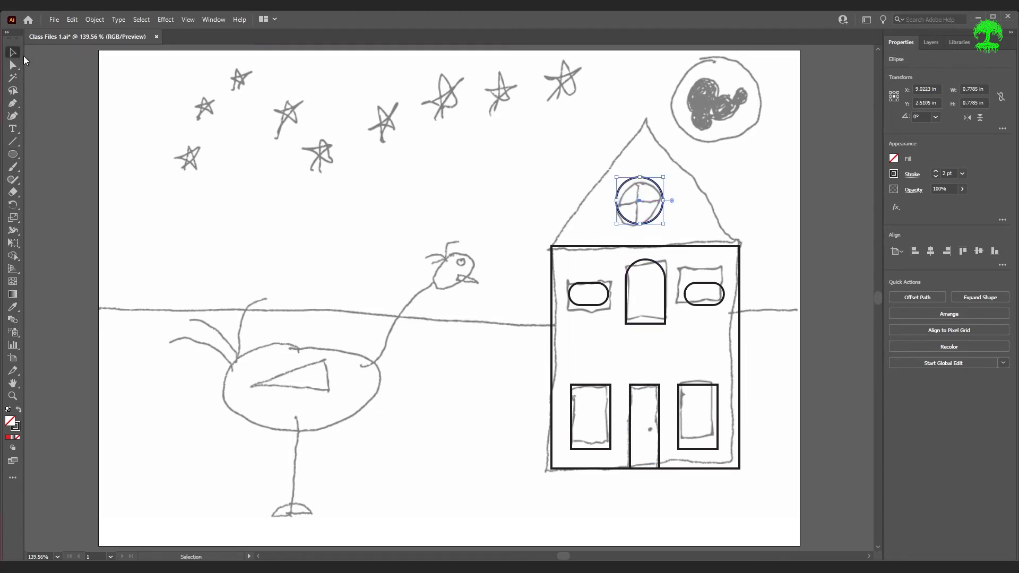
{"action": "key", "text": "v"}
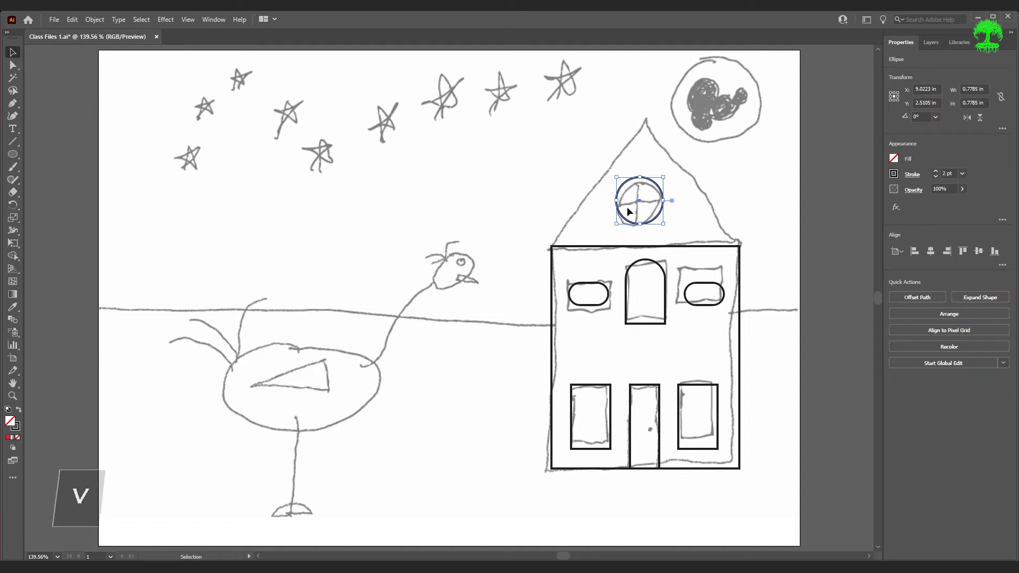
{"action": "mouse_move", "coordinate": [657, 220]}
{"action": "left_mouse_down"}
{"action": "mouse_move", "coordinate": [667, 229]}
{"action": "mouse_move", "coordinate": [661, 221]}
{"action": "left_mouse_up"}
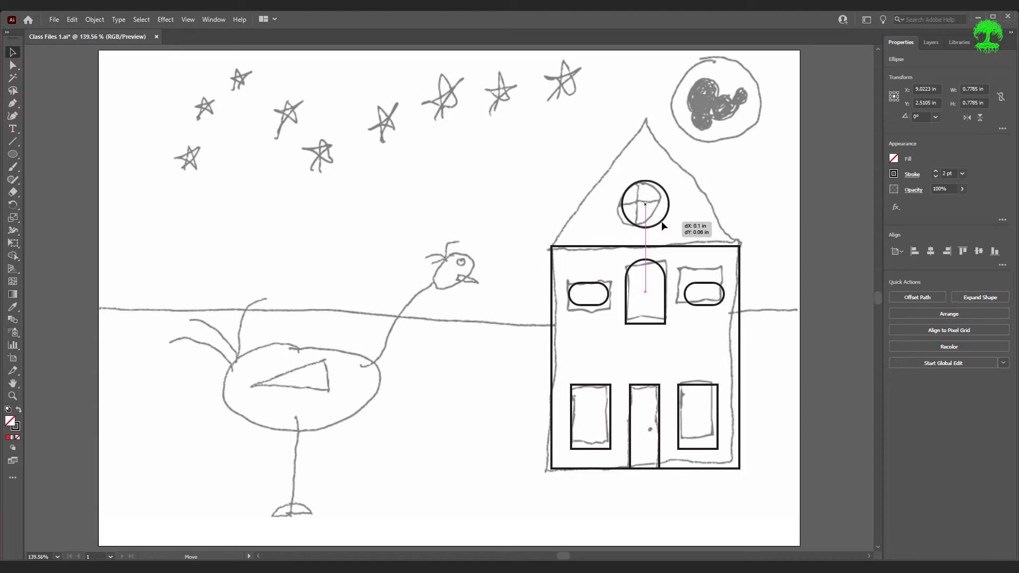
{"action": "left_click_drag", "start_coordinate": [661, 220], "coordinate": [661, 220]}
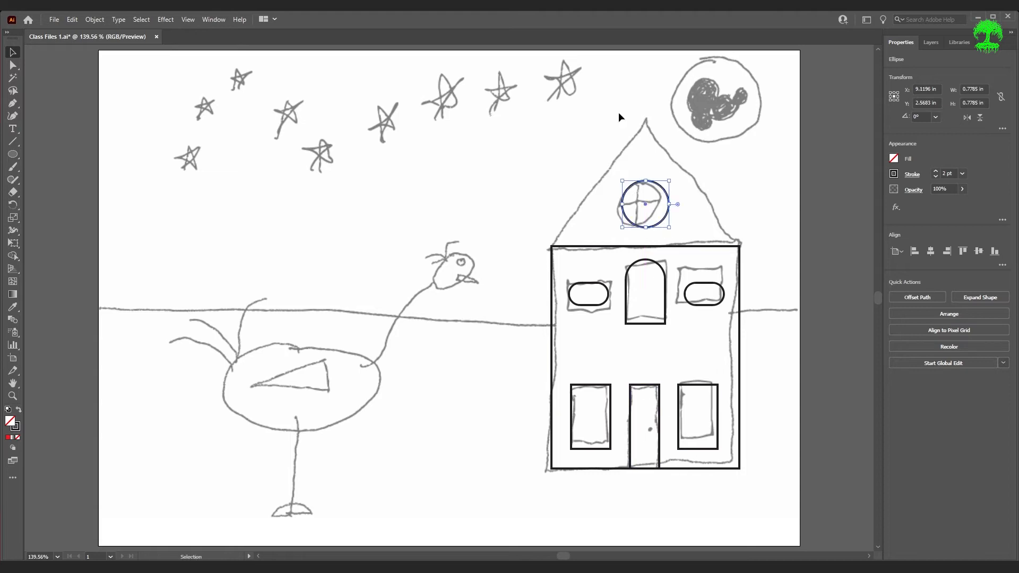
{"action": "left_click", "coordinate": [422, 339]}
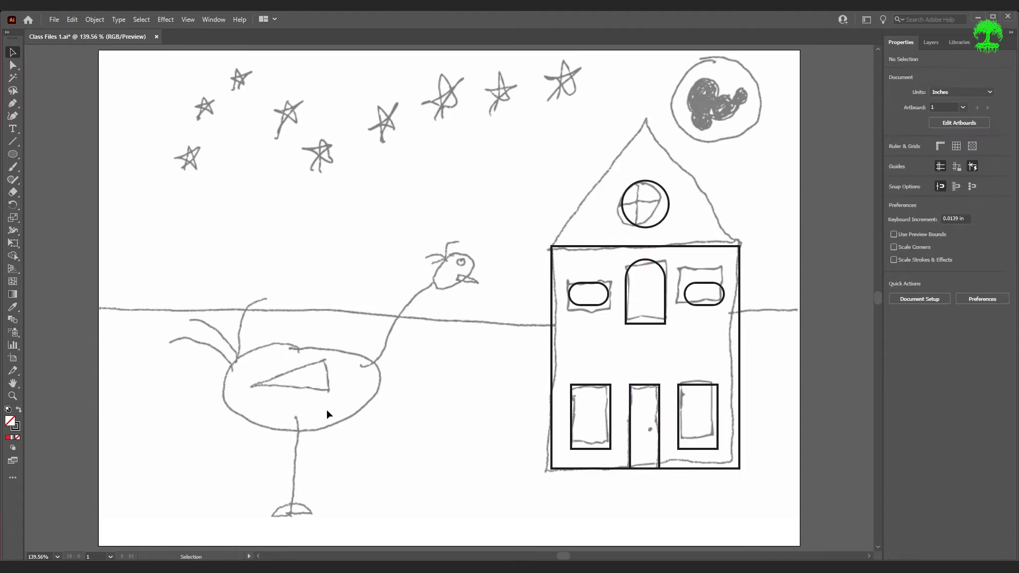
Draw an ellipse about 2.72 by 1.57 in for the bird's body and move it onto the sketched outline.
{"action": "left_click", "coordinate": [12, 154]}
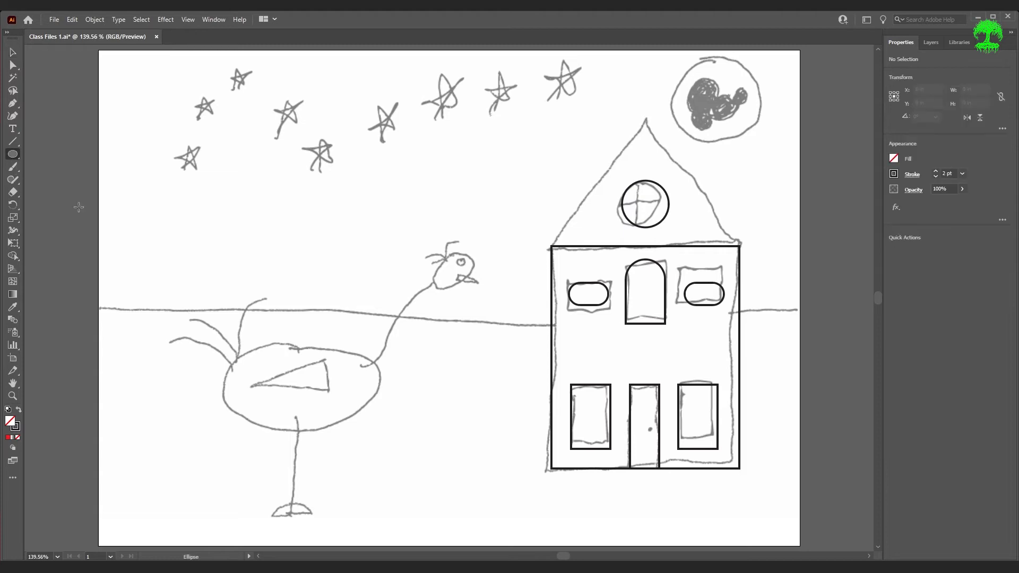
{"action": "left_click_drag", "start_coordinate": [236, 356], "coordinate": [400, 450]}
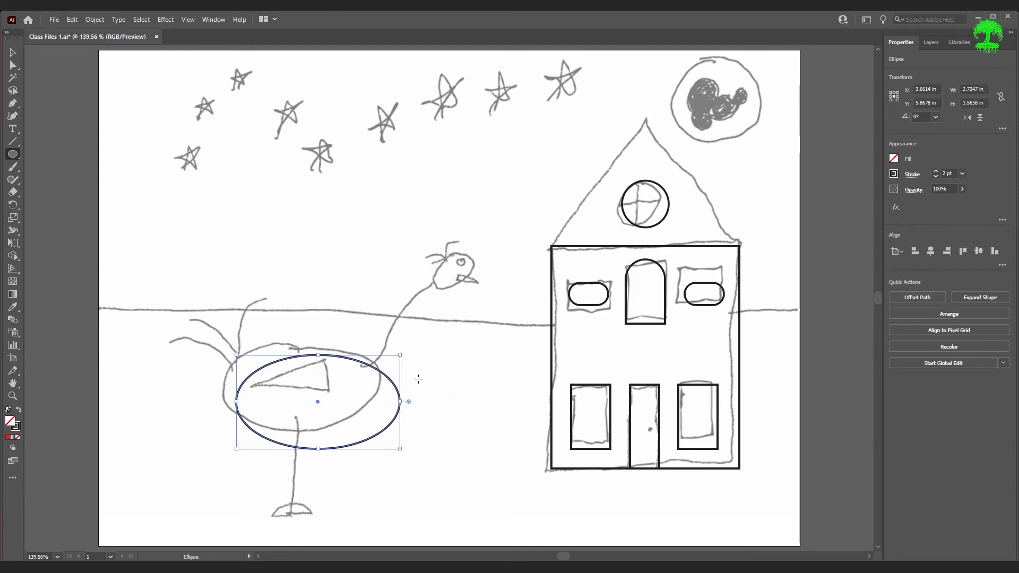
{"action": "key", "text": "v"}
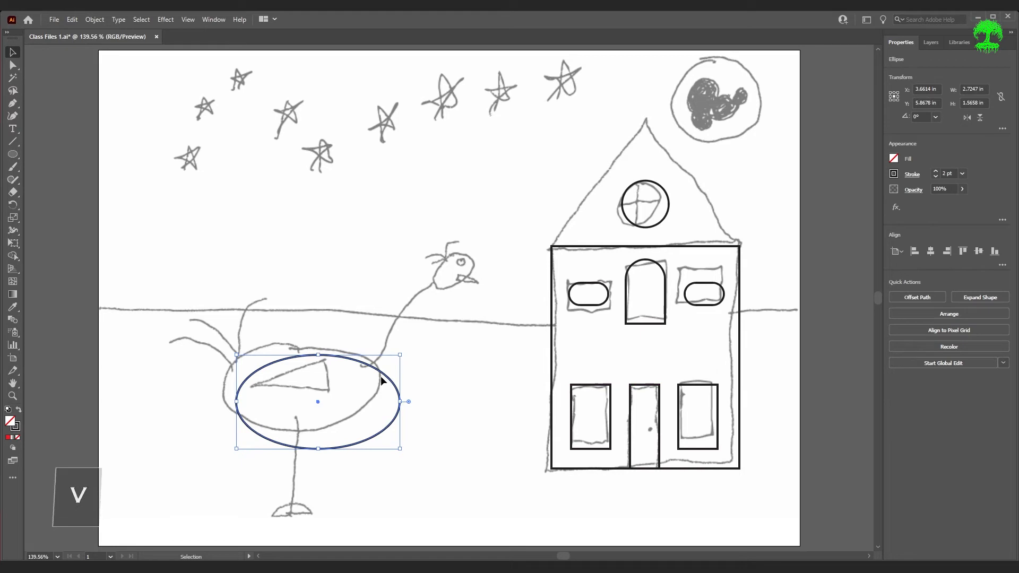
{"action": "left_click_drag", "start_coordinate": [371, 368], "coordinate": [355, 354]}
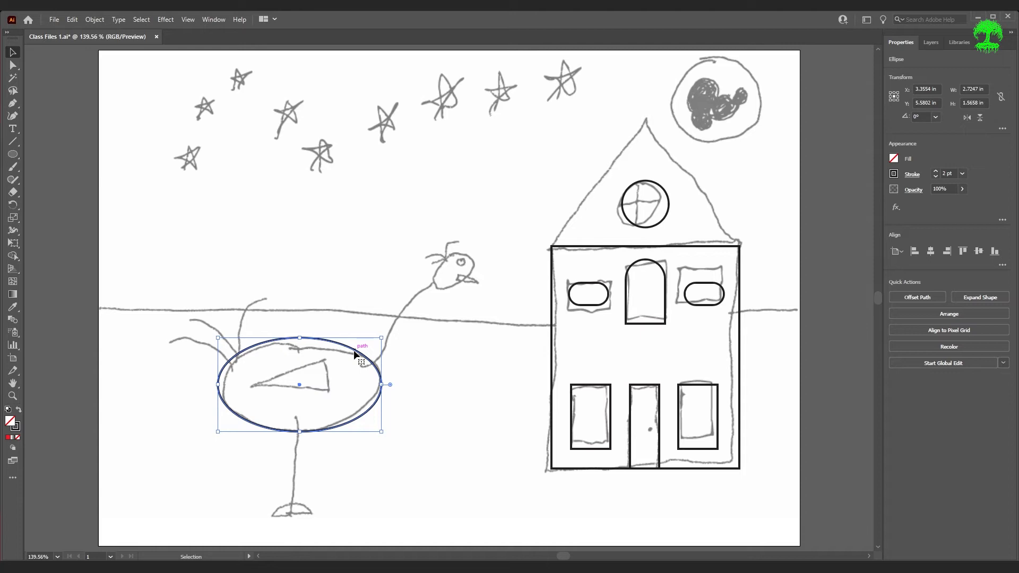
Nudge the bird's body ellipse slightly right in small increments to fit the sketched outline, and deselect it.
{"action": "key", "text": "Right"}
{"action": "key", "text": "Right"}
{"action": "key", "text": "Right"}
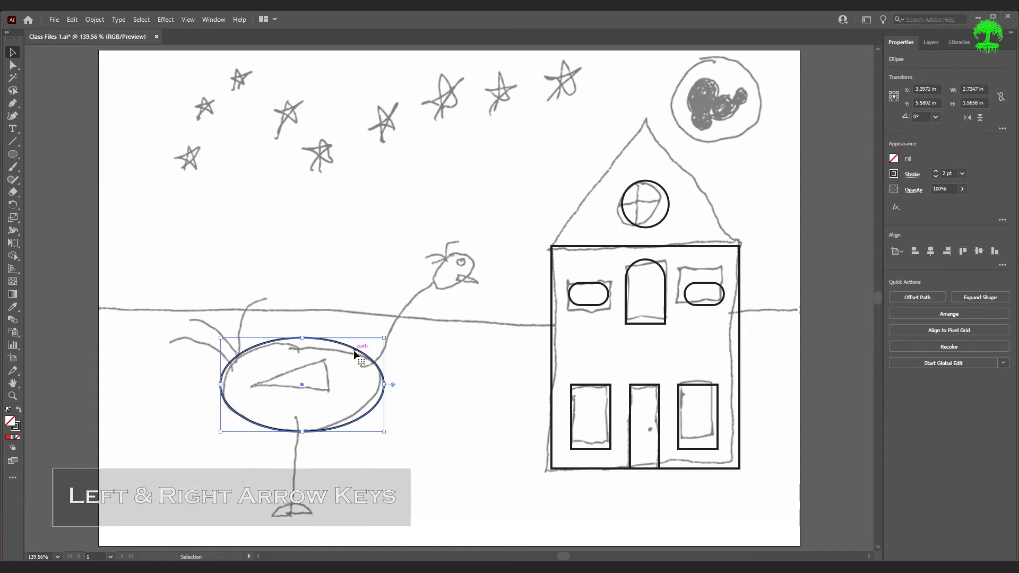
{"action": "key", "text": "Right"}
{"action": "key", "text": "Left"}
{"action": "key", "text": "Left"}
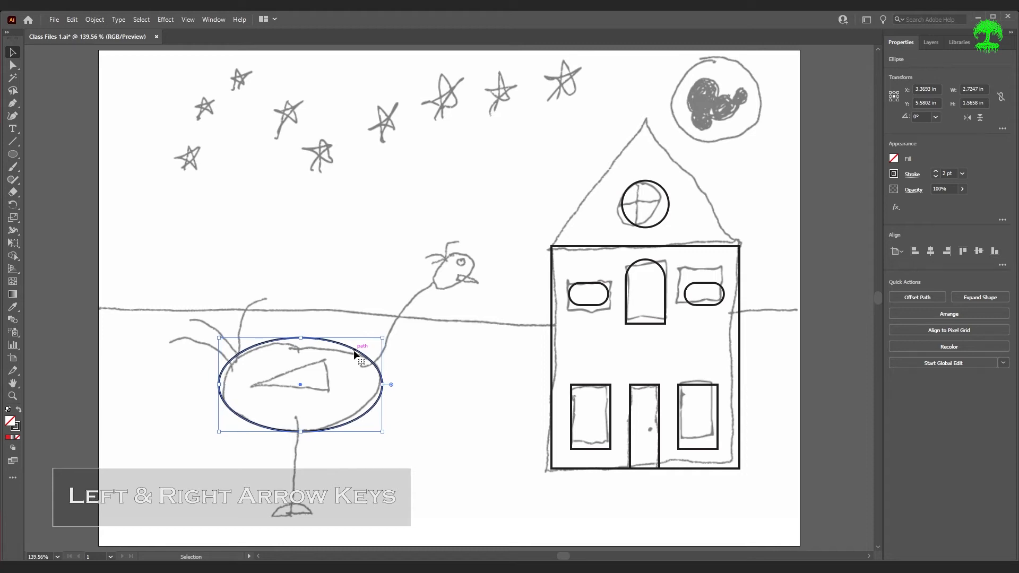
{"action": "left_click", "coordinate": [379, 347]}
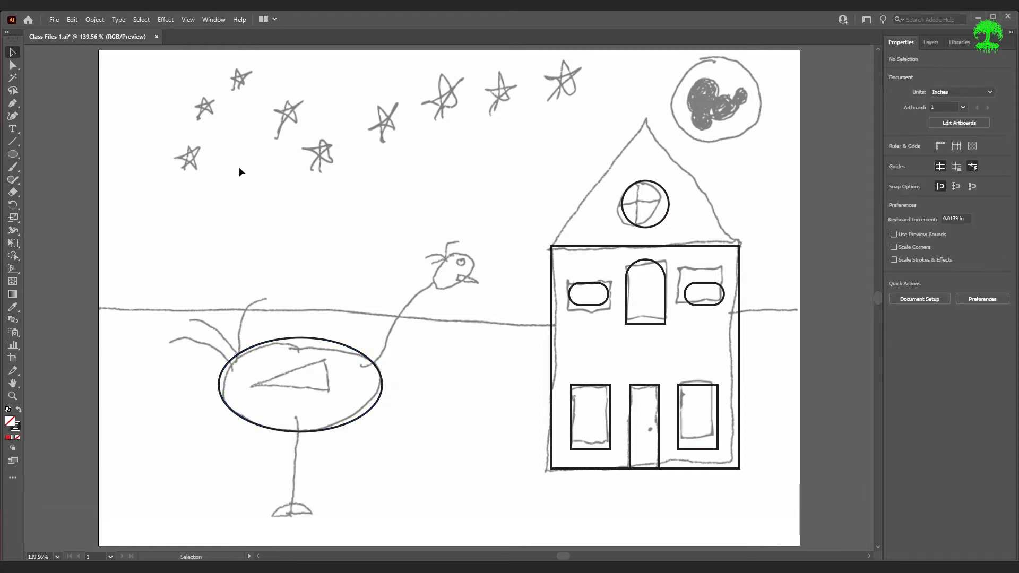
Draw a circle about 0.76 in across with the Ellipse tool over the sketched bird's head.
{"action": "left_click", "coordinate": [12, 154]}
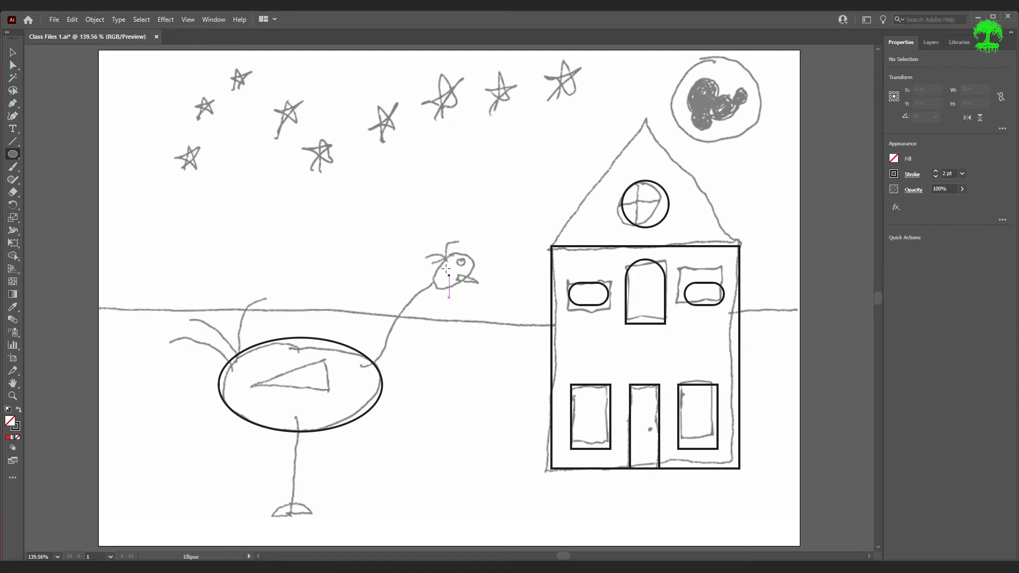
{"action": "left_click_drag", "start_coordinate": [429, 252], "coordinate": [475, 297]}
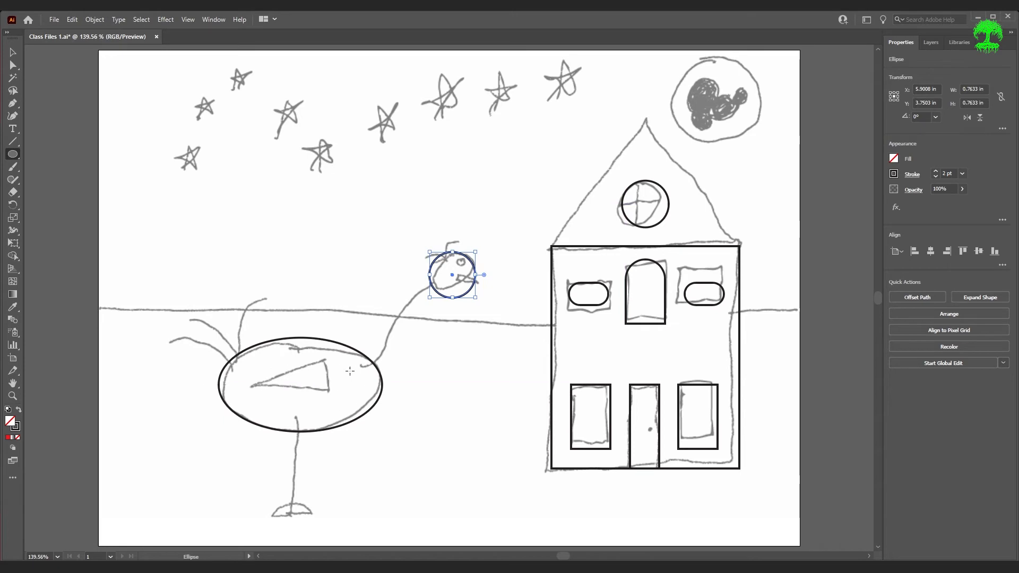
Create a three-sided polygon with a 0.761 in radius using the Polygon tool in the empty sky area.
{"action": "left_click", "coordinate": [15, 156]}
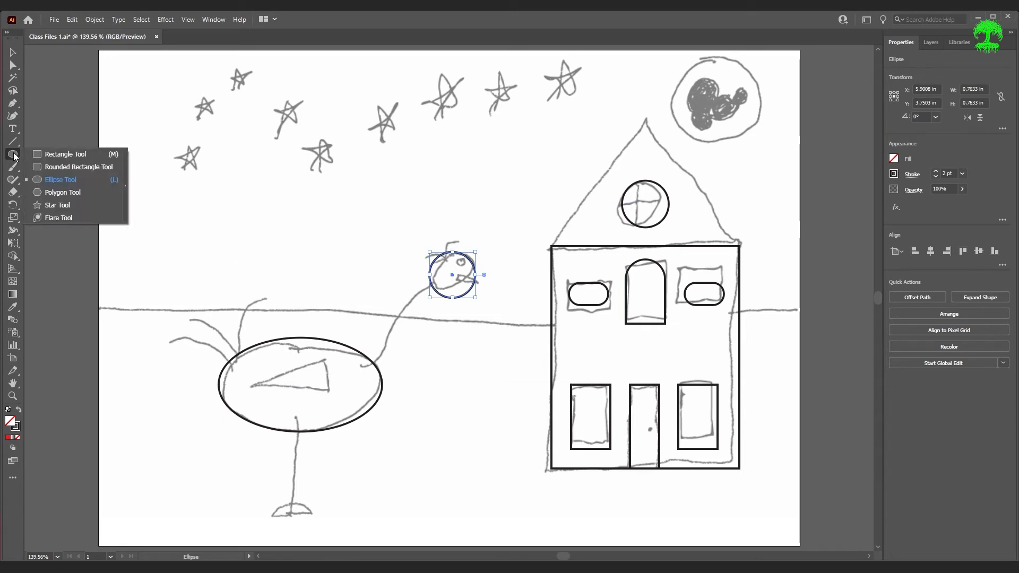
{"action": "left_click", "coordinate": [55, 193]}
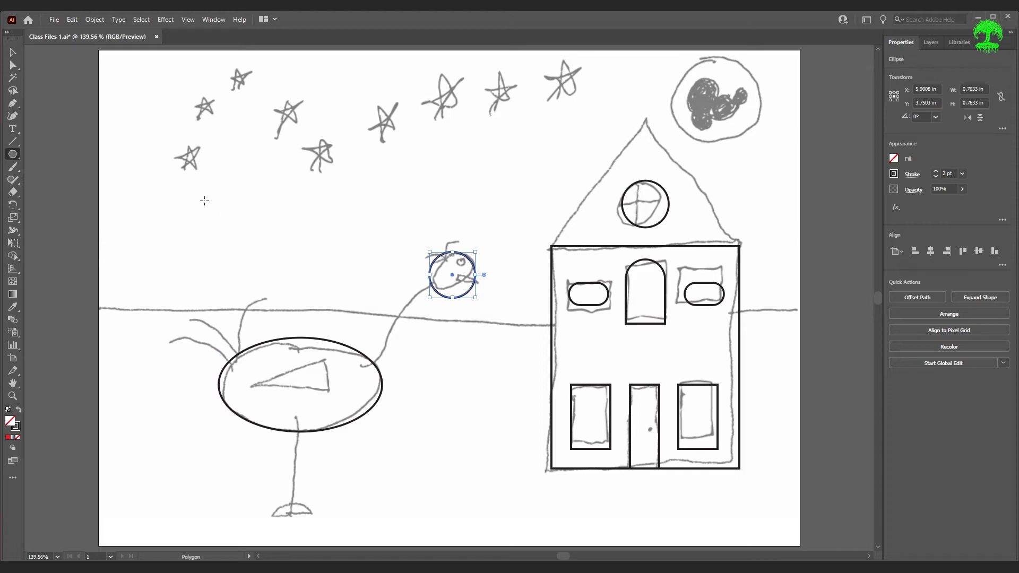
{"action": "left_click_drag", "start_coordinate": [227, 156], "coordinate": [185, 184]}
{"action": "key", "text": "ctrl+z"}
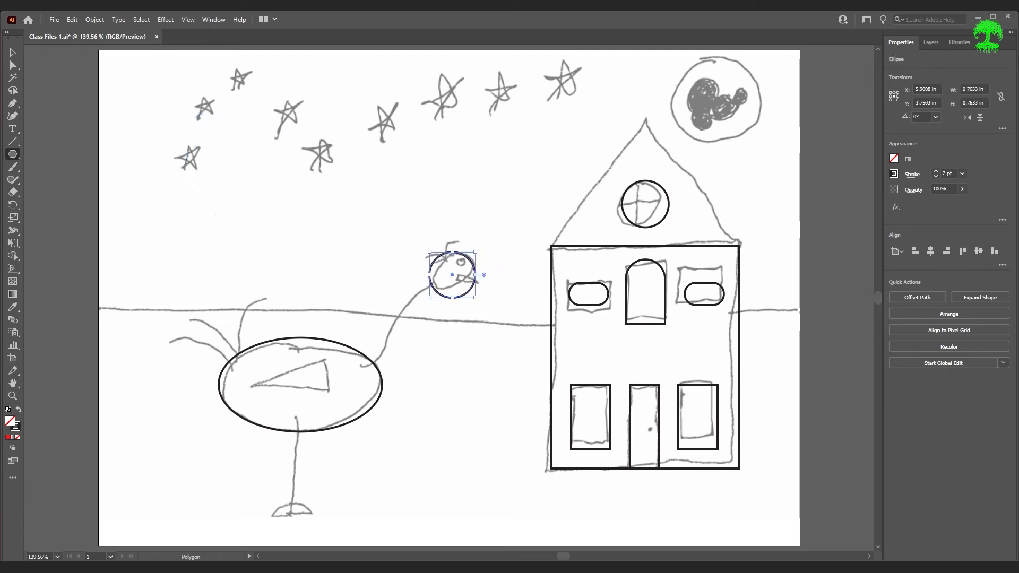
{"action": "left_click", "coordinate": [242, 181]}
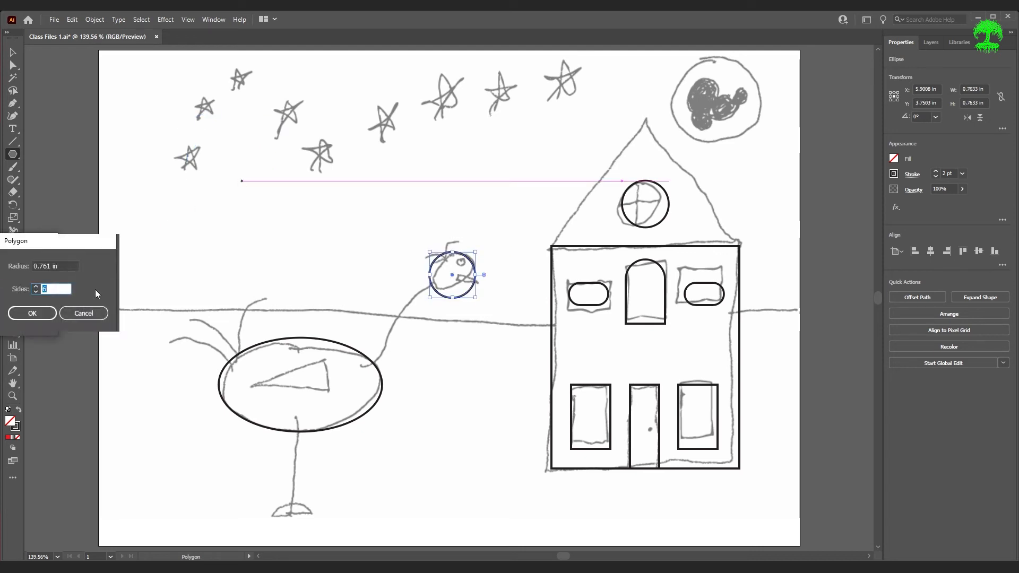
{"action": "type", "text": "3"}
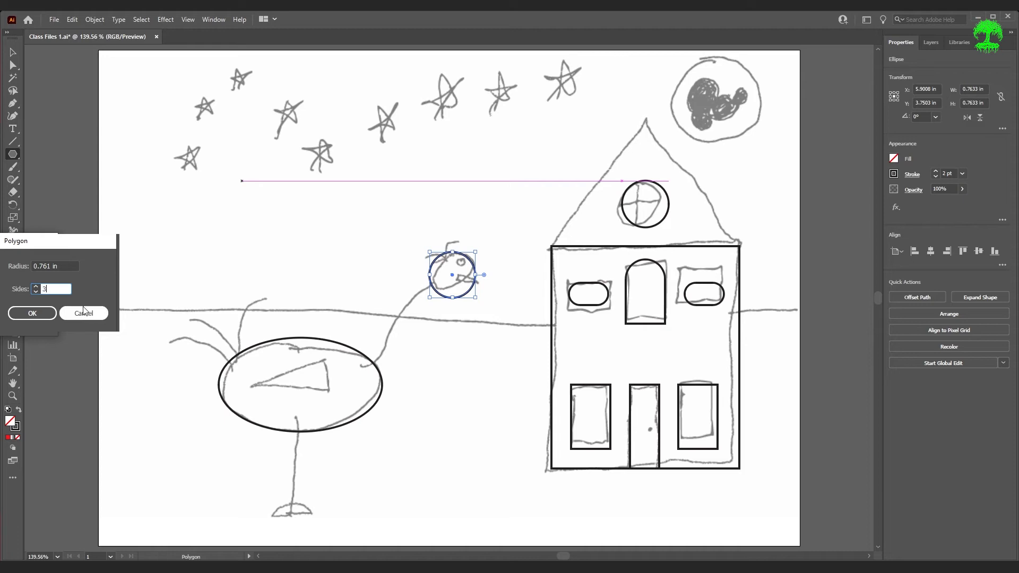
{"action": "left_click", "coordinate": [32, 313]}
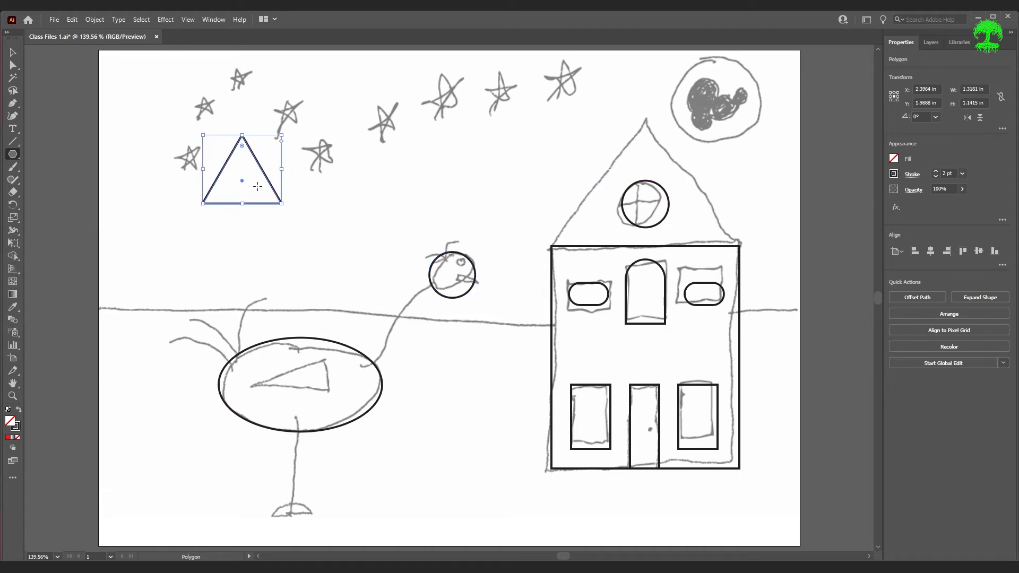
Enlarge the triangle to about 3.47 by 3.01 in, seat it on top of the house as the roof, and centre it with small nudges.
{"action": "key", "text": "v"}
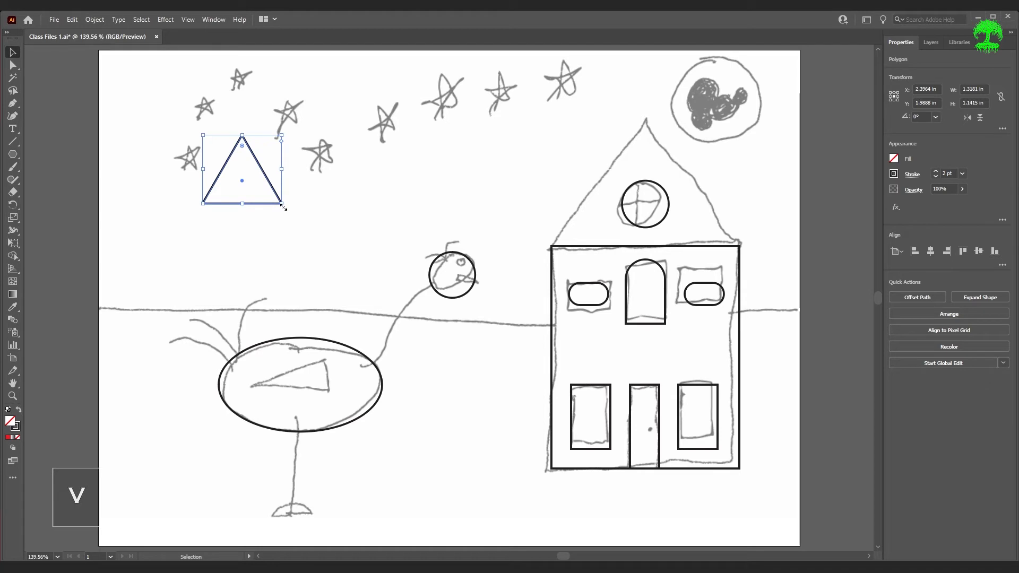
{"action": "left_click_drag", "start_coordinate": [284, 205], "coordinate": [411, 265]}
{"action": "left_click_drag", "start_coordinate": [307, 241], "coordinate": [707, 254]}
{"action": "left_click_drag", "start_coordinate": [706, 251], "coordinate": [703, 246]}
{"action": "key", "text": "Right"}
{"action": "key", "text": "Right"}
{"action": "key", "text": "Right"}
{"action": "key", "text": "Right"}
{"action": "key", "text": "Right"}
{"action": "key", "text": "Left"}
{"action": "key", "text": "Right"}
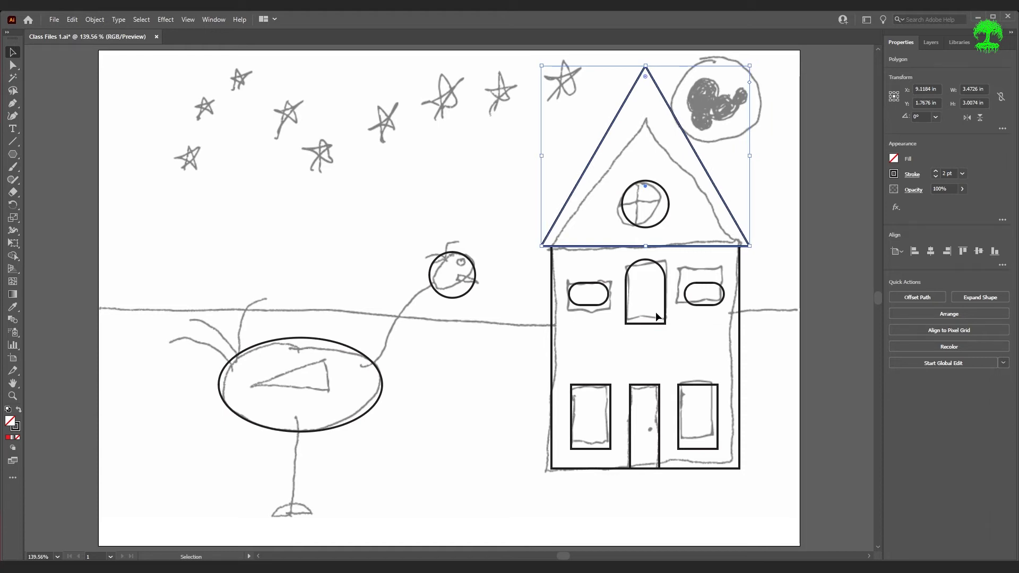
{"action": "left_click", "coordinate": [656, 313]}
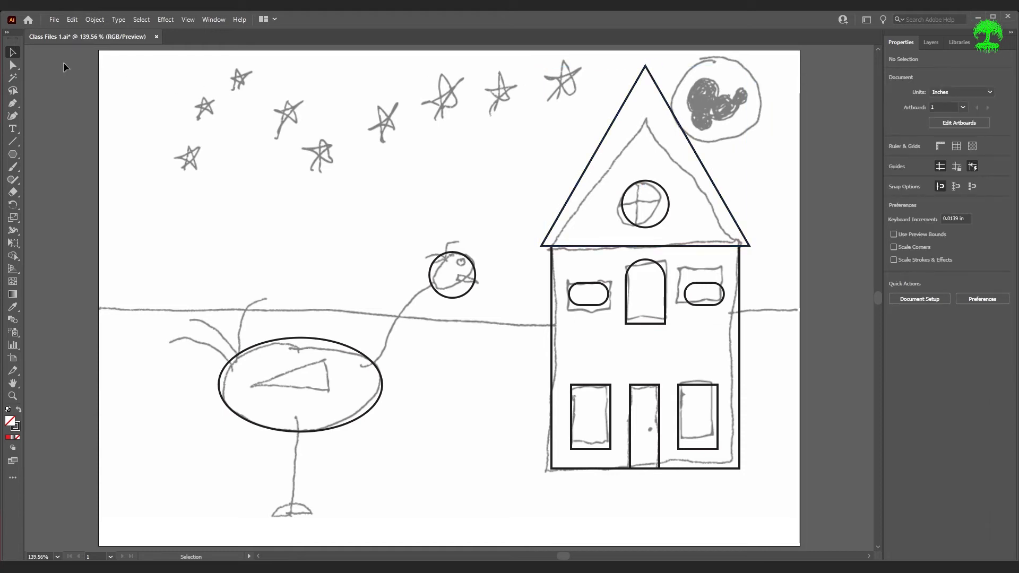
Lower the roof triangle's peak straight down to about Y 1.42 in with Direct Selection and round that corner.
{"action": "left_click", "coordinate": [15, 64]}
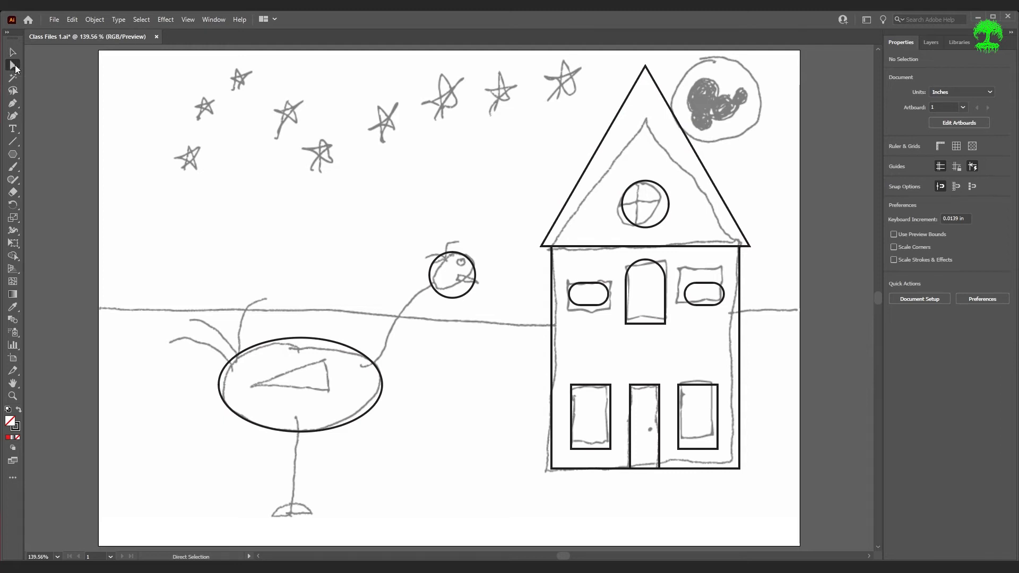
{"action": "left_click", "coordinate": [645, 67]}
{"action": "left_click_drag", "start_coordinate": [646, 68], "coordinate": [641, 137]}
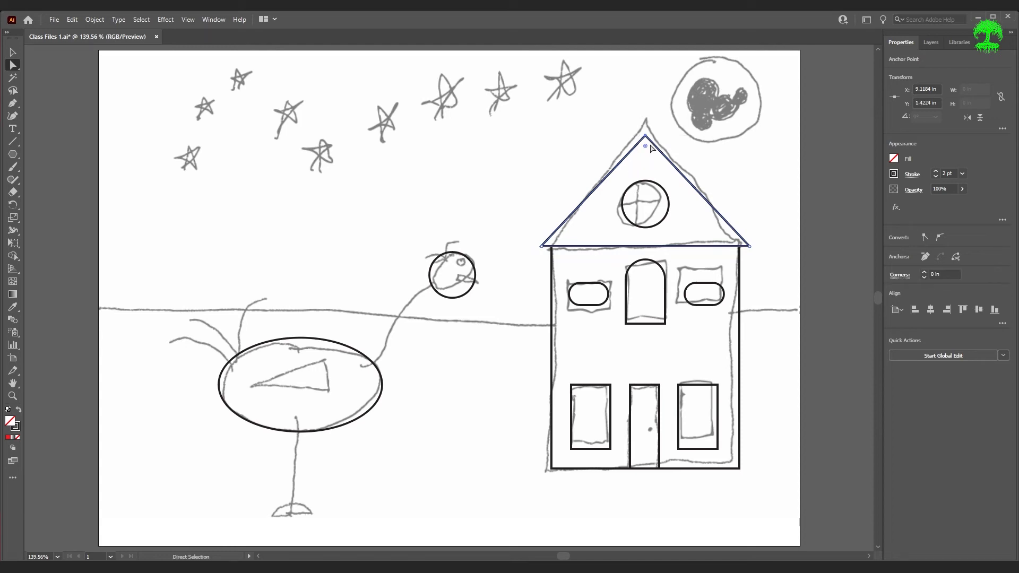
{"action": "left_click_drag", "start_coordinate": [645, 149], "coordinate": [647, 173]}
Round both lower corners of the roof triangle to a radius of about 0.06 in.
{"action": "left_click", "coordinate": [542, 246]}
{"action": "left_click_drag", "start_coordinate": [552, 243], "coordinate": [564, 246]}
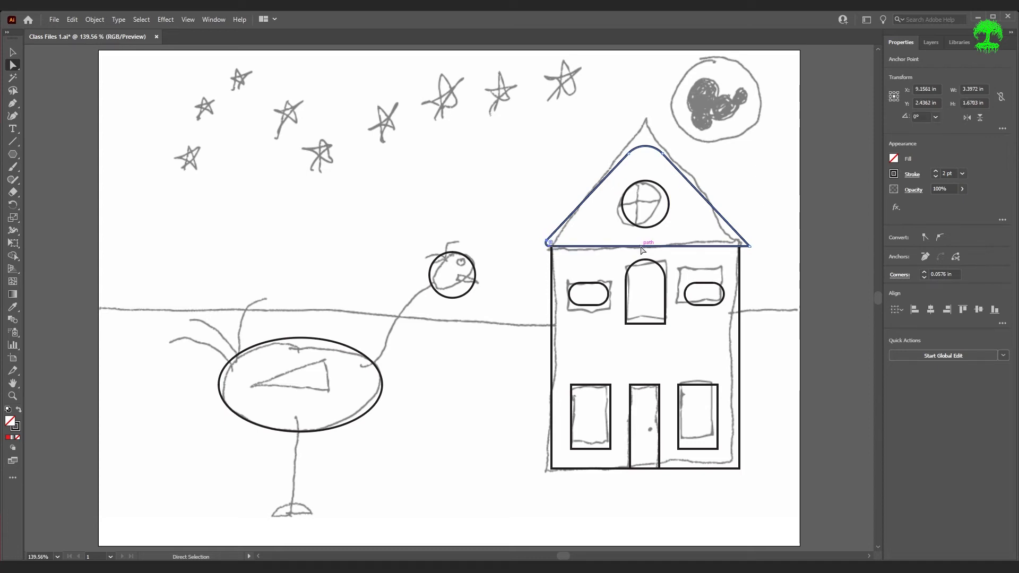
{"action": "left_click", "coordinate": [745, 245]}
{"action": "left_click_drag", "start_coordinate": [739, 243], "coordinate": [741, 251]}
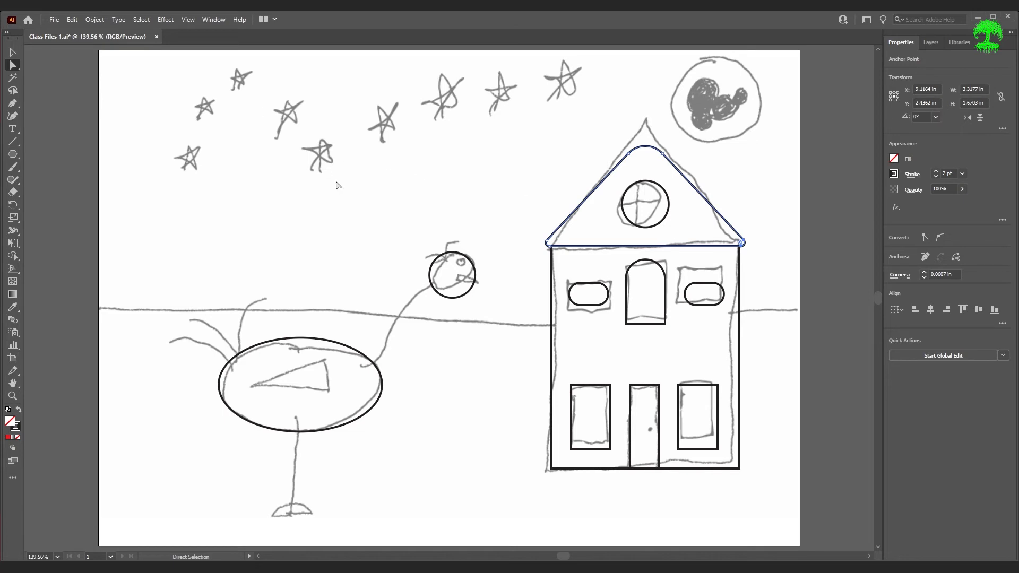
{"action": "left_click", "coordinate": [13, 154]}
{"action": "left_click_drag", "start_coordinate": [266, 157], "coordinate": [324, 197]}
{"action": "key", "text": "v"}
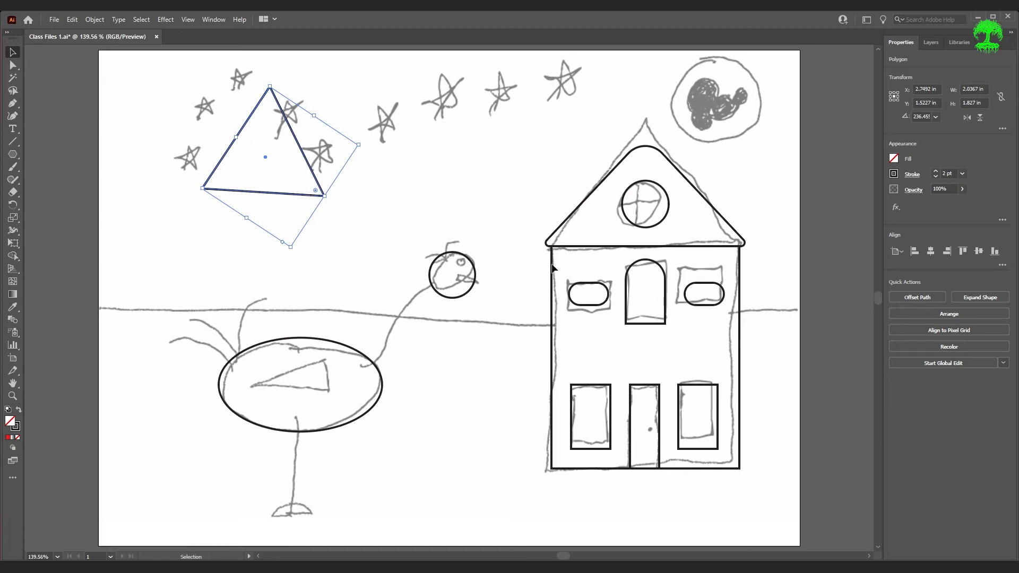
{"action": "left_click_drag", "start_coordinate": [316, 191], "coordinate": [198, 130]}
{"action": "key", "text": "Delete"}
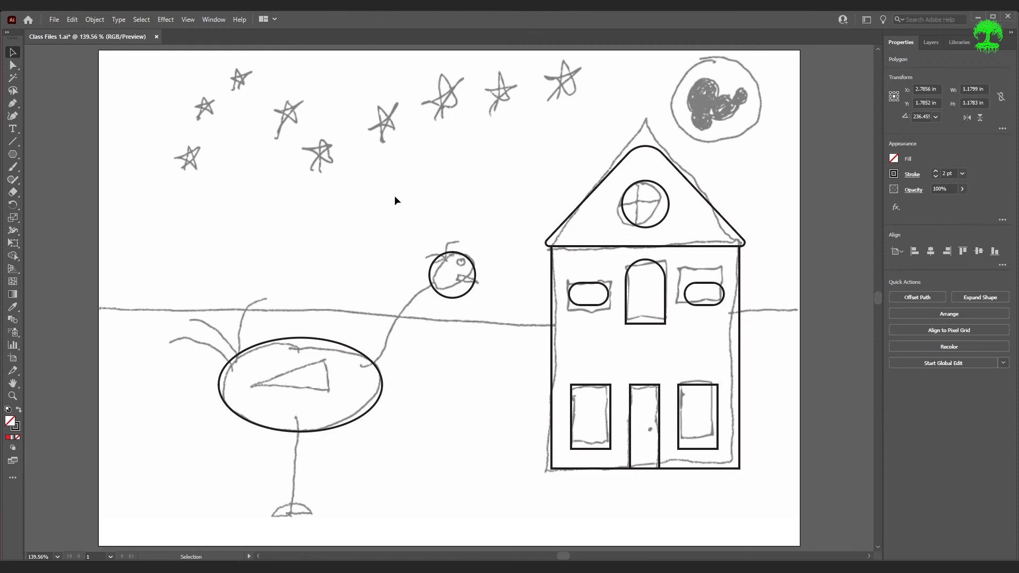
Draw an upright triangle about 1.69 by 1.46 in with the Polygon tool and narrow it to about 0.47 in wide.
{"action": "left_click", "coordinate": [18, 155]}
{"action": "left_click_drag", "start_coordinate": [241, 220], "coordinate": [263, 177]}
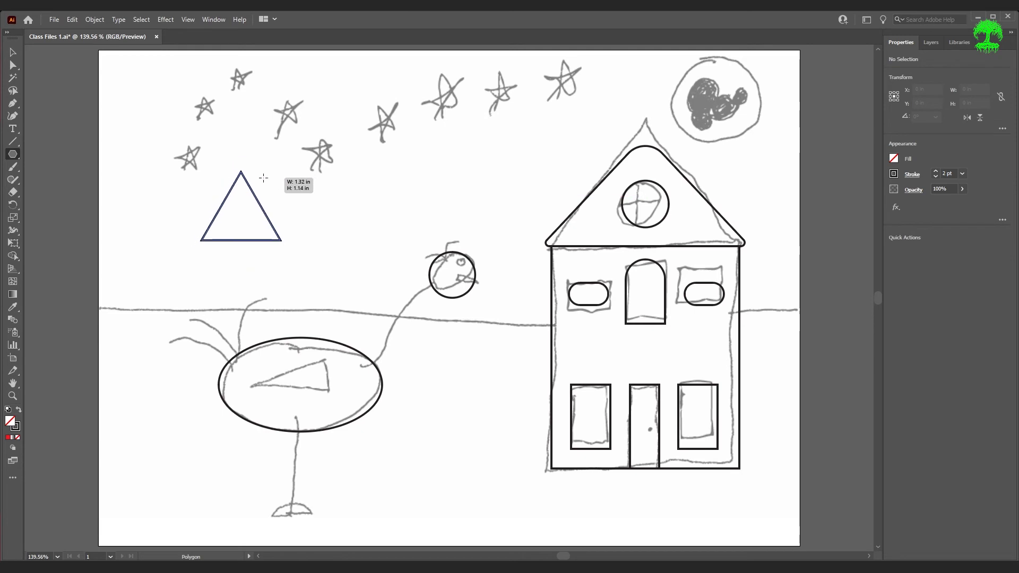
{"action": "left_click_drag", "start_coordinate": [263, 178], "coordinate": [291, 246]}
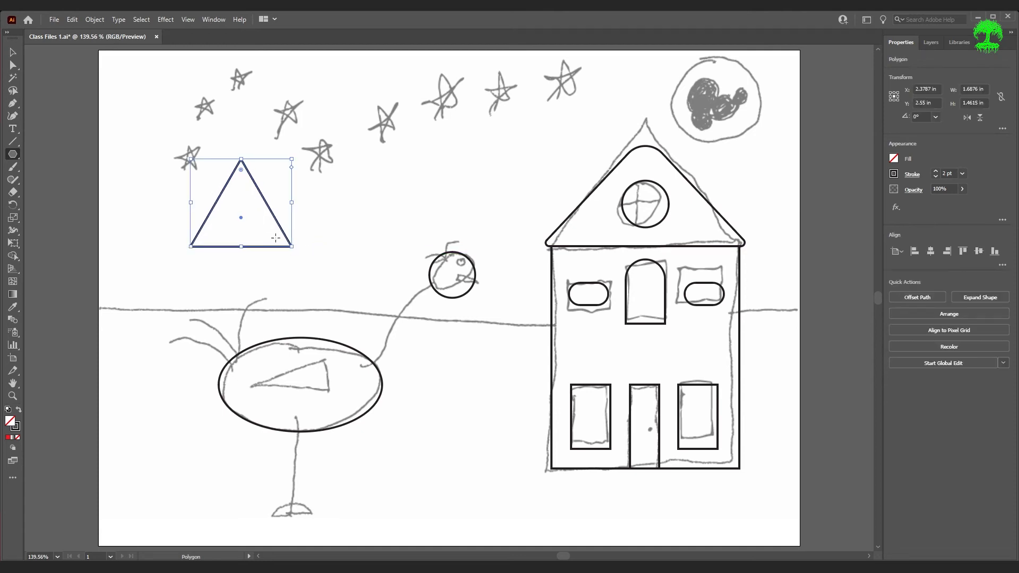
{"action": "left_click", "coordinate": [13, 52]}
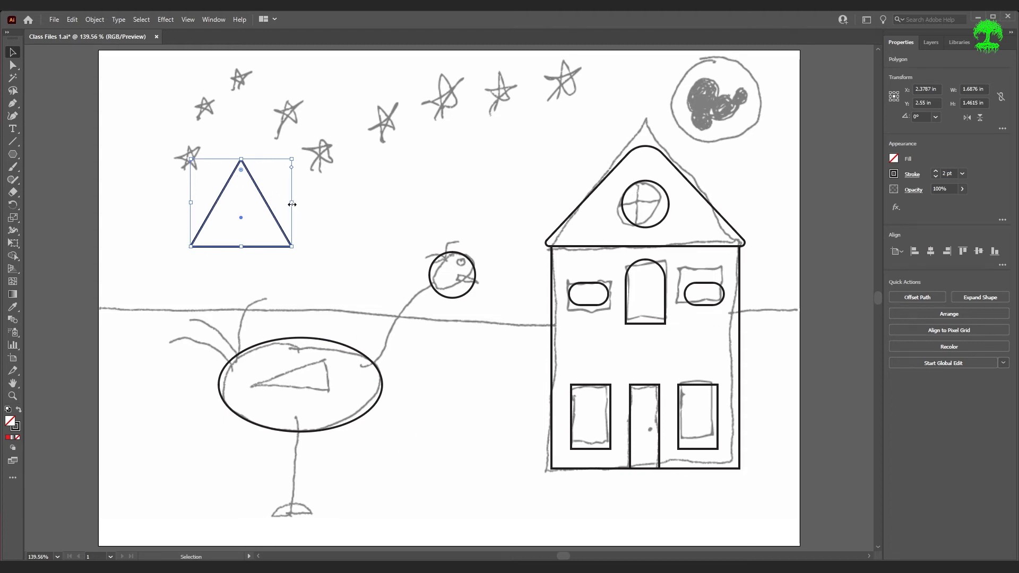
{"action": "left_click_drag", "start_coordinate": [292, 204], "coordinate": [219, 202]}
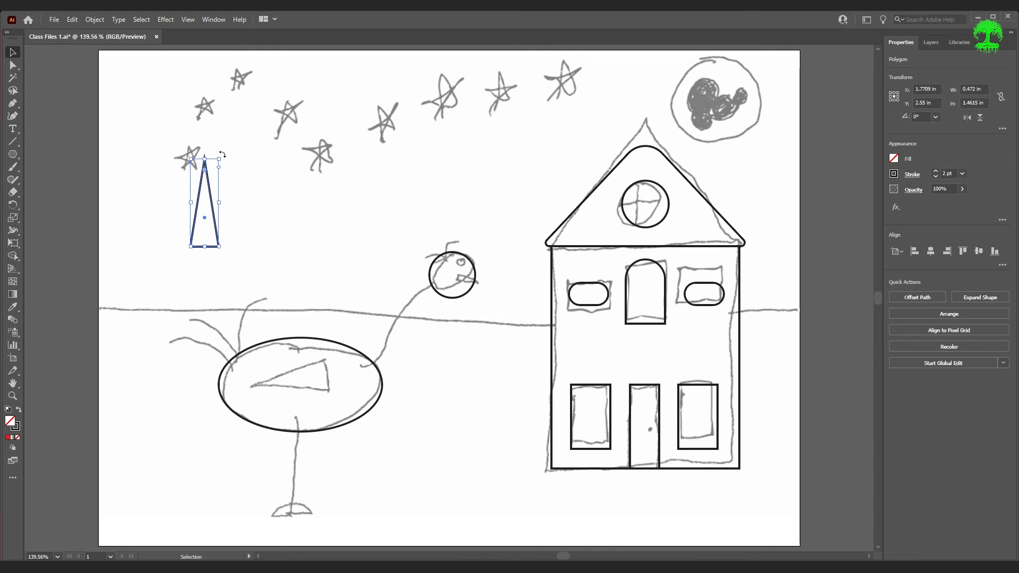
Rotate the narrow triangle to 135° and move it over the sketched wing inside the bird's body, leaving it deselected.
{"action": "left_click_drag", "start_coordinate": [219, 159], "coordinate": [215, 159]}
{"action": "key", "text": "ctrl+z"}
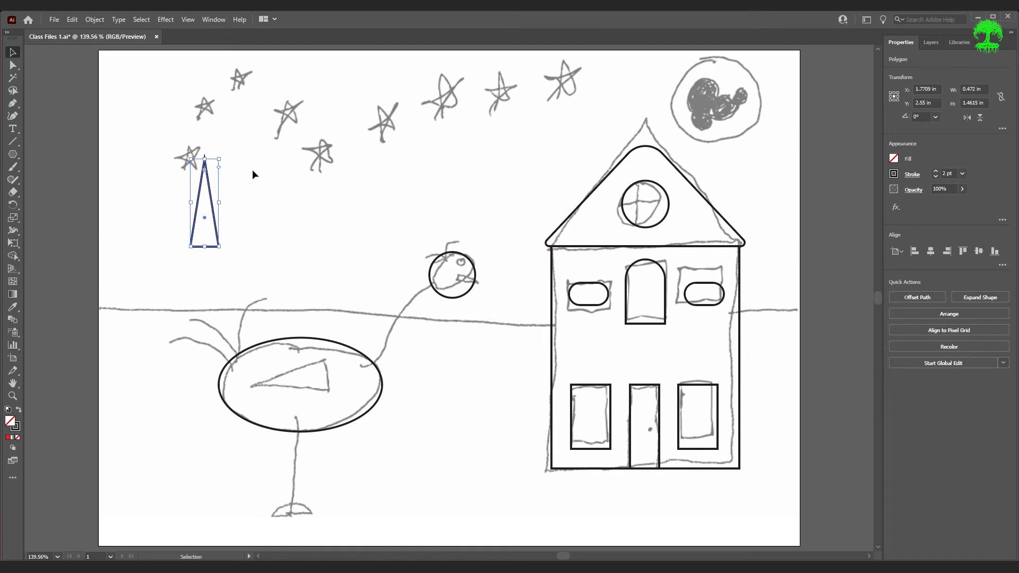
{"action": "left_click_drag", "start_coordinate": [222, 154], "coordinate": [140, 250]}
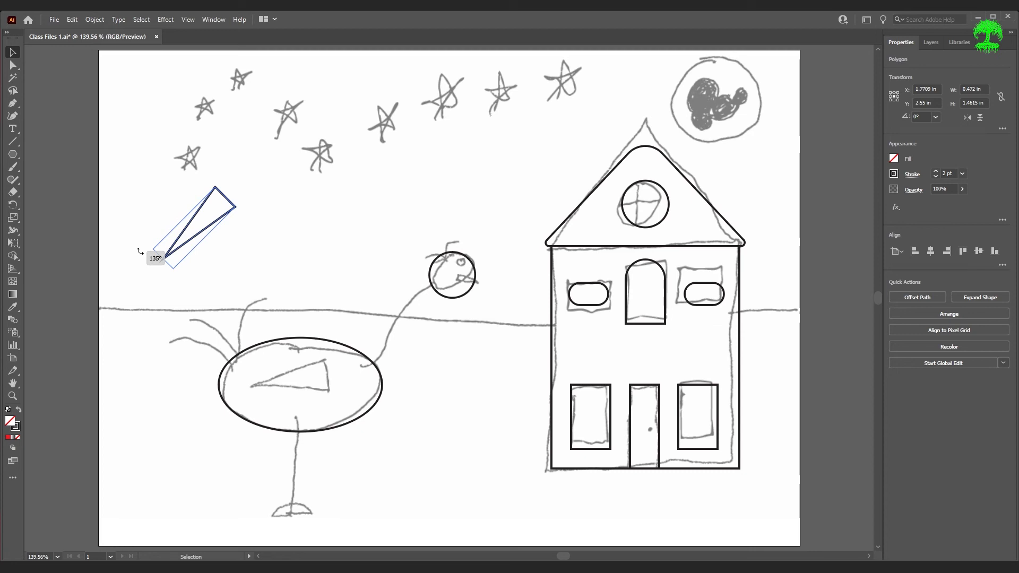
{"action": "left_click_drag", "start_coordinate": [140, 251], "coordinate": [140, 251]}
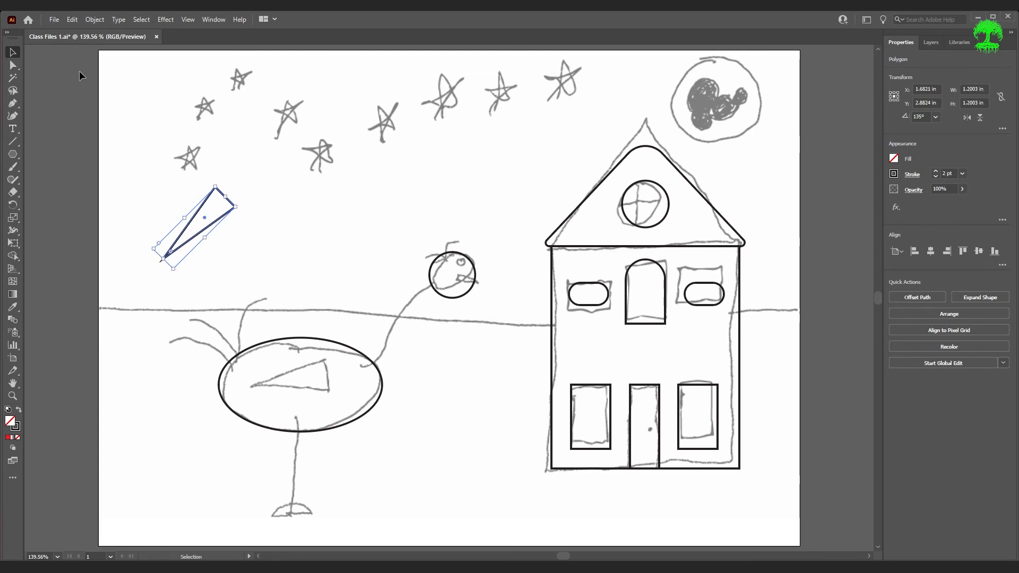
{"action": "left_click_drag", "start_coordinate": [205, 233], "coordinate": [307, 388]}
{"action": "mouse_move", "coordinate": [327, 354]}
{"action": "left_mouse_down"}
{"action": "mouse_move", "coordinate": [308, 374]}
{"action": "mouse_move", "coordinate": [334, 366]}
{"action": "left_mouse_up"}
{"action": "left_click", "coordinate": [470, 419]}
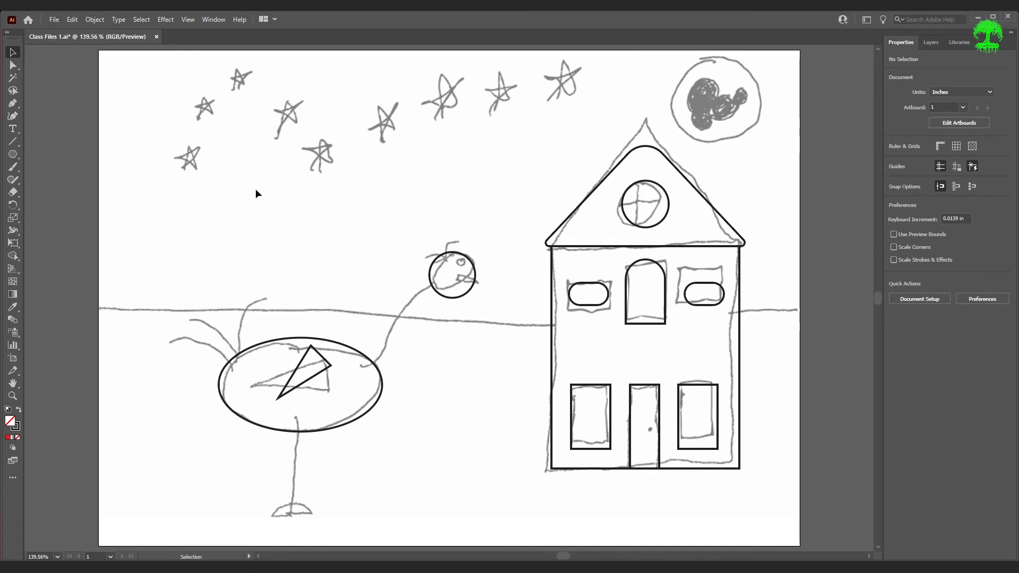
Draw a circle over the moon with small ellipses over its dark patches, and an ellipse about 0.04 by 0.09 in for the doorknob.
{"action": "left_click_drag", "start_coordinate": [12, 154], "coordinate": [80, 186]}
{"action": "scroll", "coordinate": [727, 169], "scroll_direction": "up", "scroll_amount": 3}
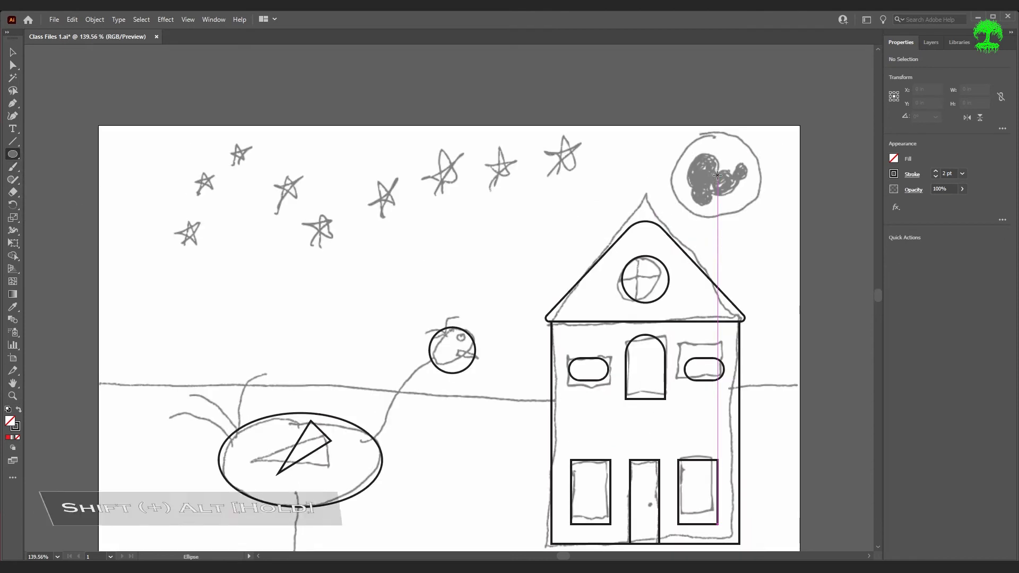
{"action": "mouse_move", "coordinate": [717, 175]}
{"action": "left_mouse_down"}
{"action": "mouse_move", "coordinate": [674, 151]}
{"action": "mouse_move", "coordinate": [719, 180]}
{"action": "mouse_move", "coordinate": [715, 199]}
{"action": "mouse_move", "coordinate": [713, 177]}
{"action": "mouse_move", "coordinate": [709, 190]}
{"action": "mouse_move", "coordinate": [743, 166]}
{"action": "mouse_move", "coordinate": [733, 184]}
{"action": "left_mouse_up"}
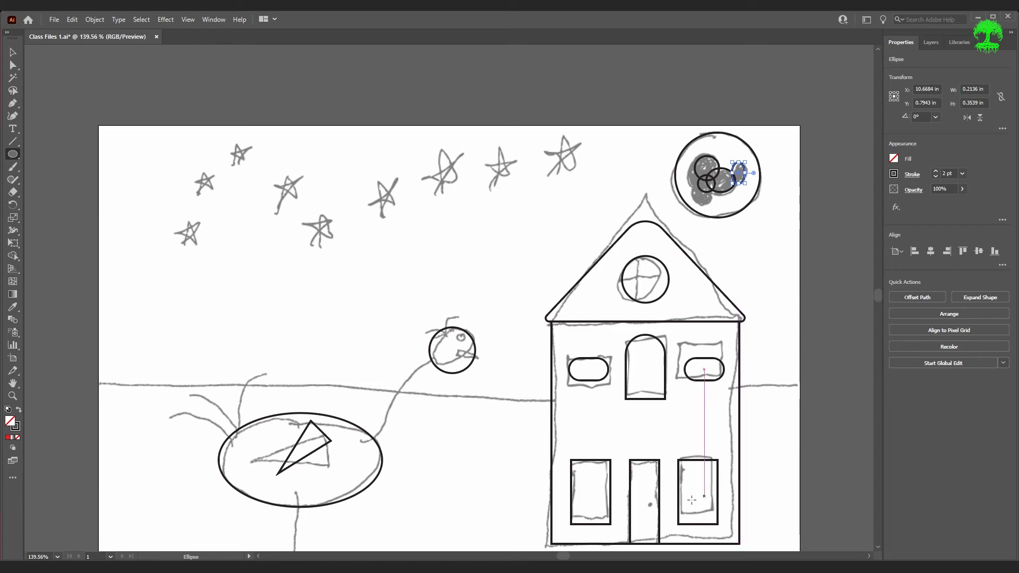
{"action": "left_click_drag", "start_coordinate": [650, 504], "coordinate": [652, 509]}
Draw a vertical and a horizontal line, each about 0.78 in long, across the round roof window to form its cross bars.
{"action": "scroll", "coordinate": [384, 136], "scroll_direction": "down", "scroll_amount": 2}
{"action": "scroll", "coordinate": [384, 136], "scroll_direction": "down", "scroll_amount": 3}
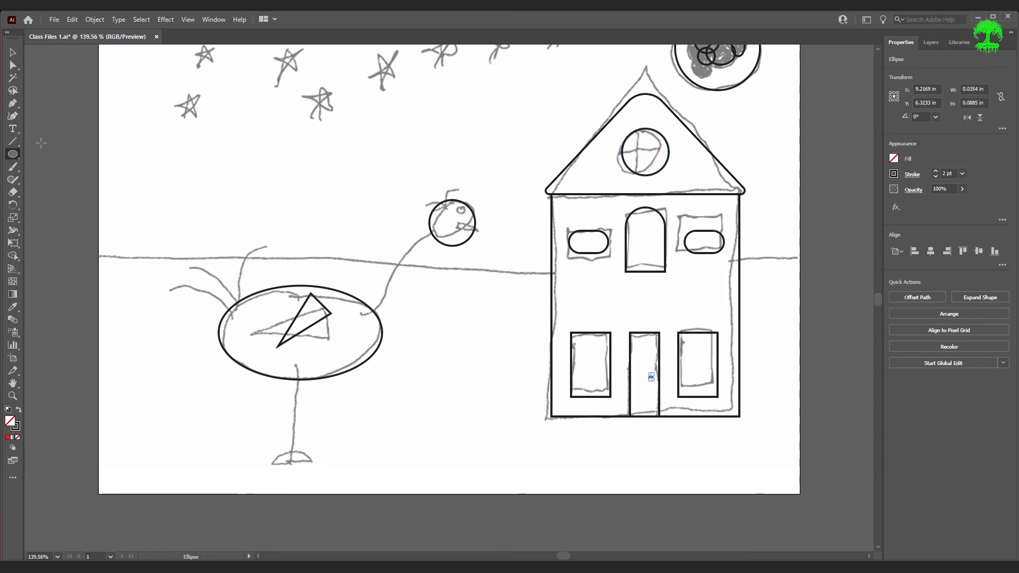
{"action": "left_click", "coordinate": [12, 142]}
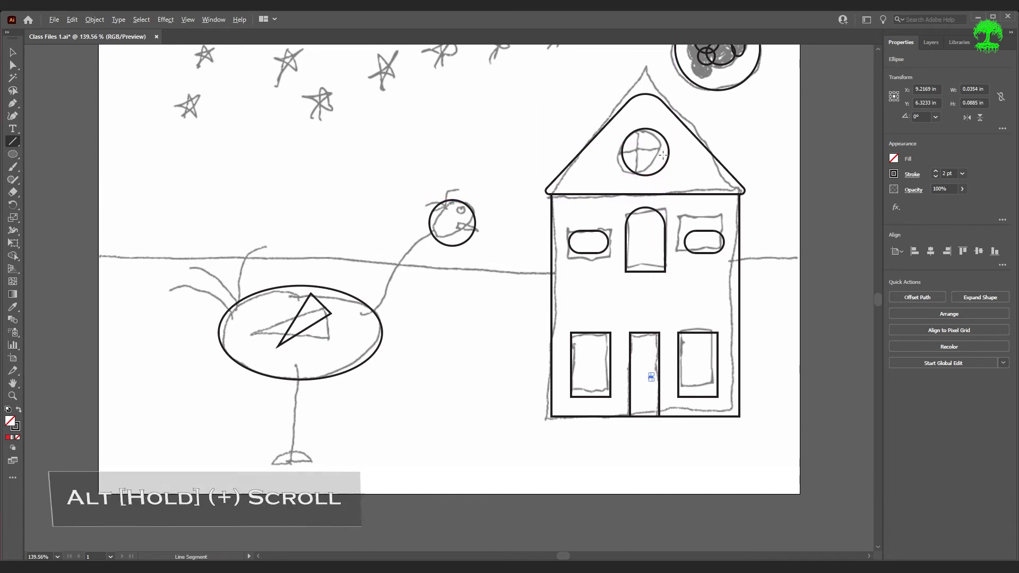
{"action": "scroll", "coordinate": [632, 190], "scroll_direction": "up", "scroll_amount": 10}
{"action": "scroll", "coordinate": [646, 172], "scroll_direction": "down", "scroll_amount": 2}
{"action": "scroll", "coordinate": [583, 180], "scroll_direction": "up", "scroll_amount": 3}
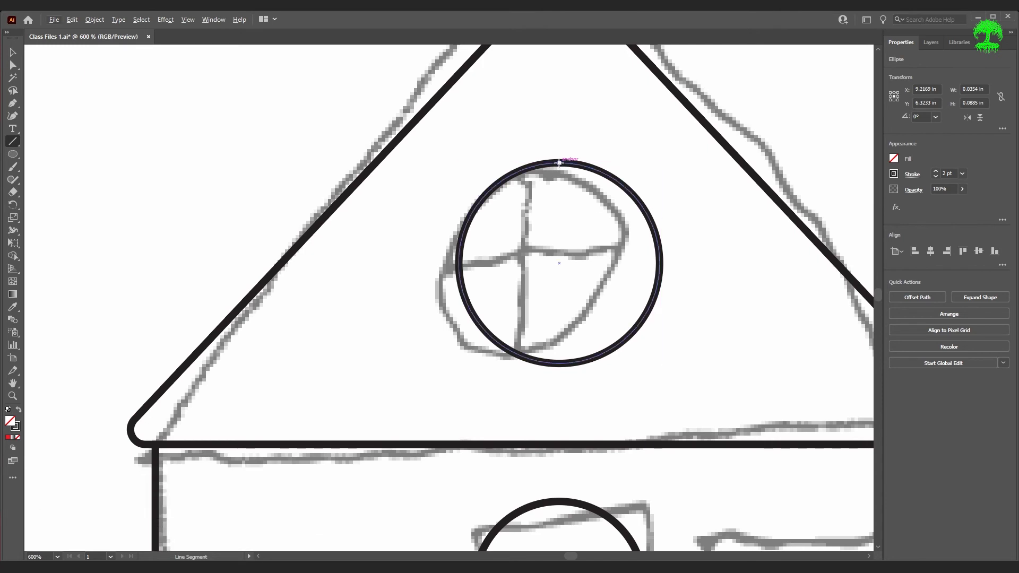
{"action": "left_click_drag", "start_coordinate": [559, 163], "coordinate": [590, 363]}
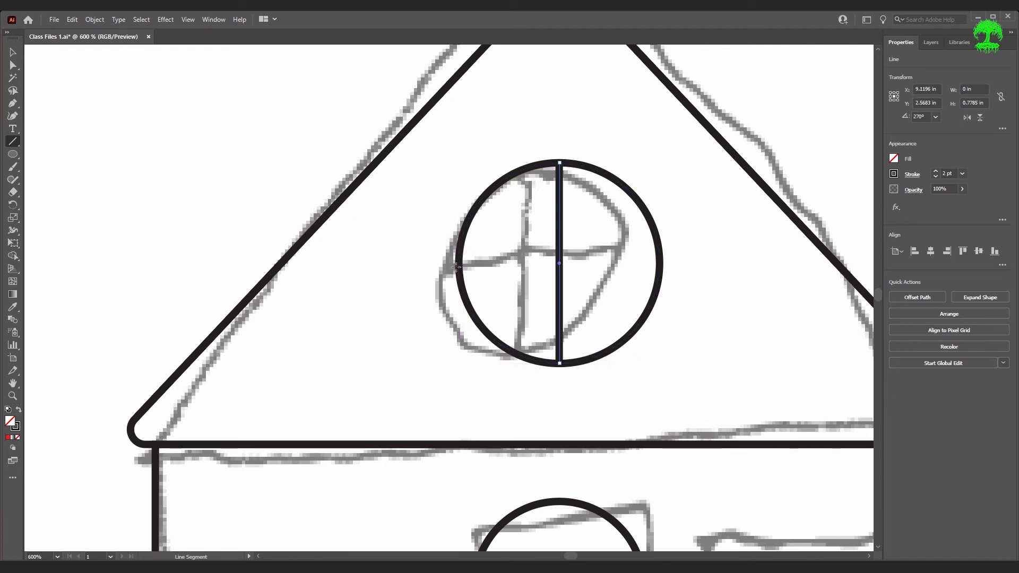
{"action": "left_click_drag", "start_coordinate": [459, 265], "coordinate": [660, 265]}
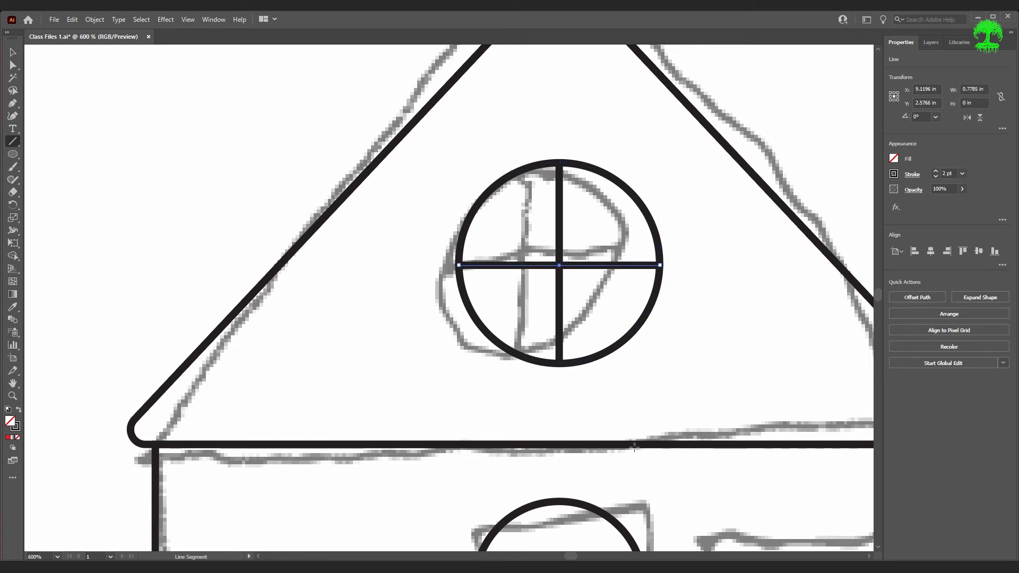
Draw a vertical line about 1.66 in long over the bird's sketched leg and set its stroke weight to 6 pt.
{"action": "scroll", "coordinate": [403, 284], "scroll_direction": "down", "scroll_amount": 6}
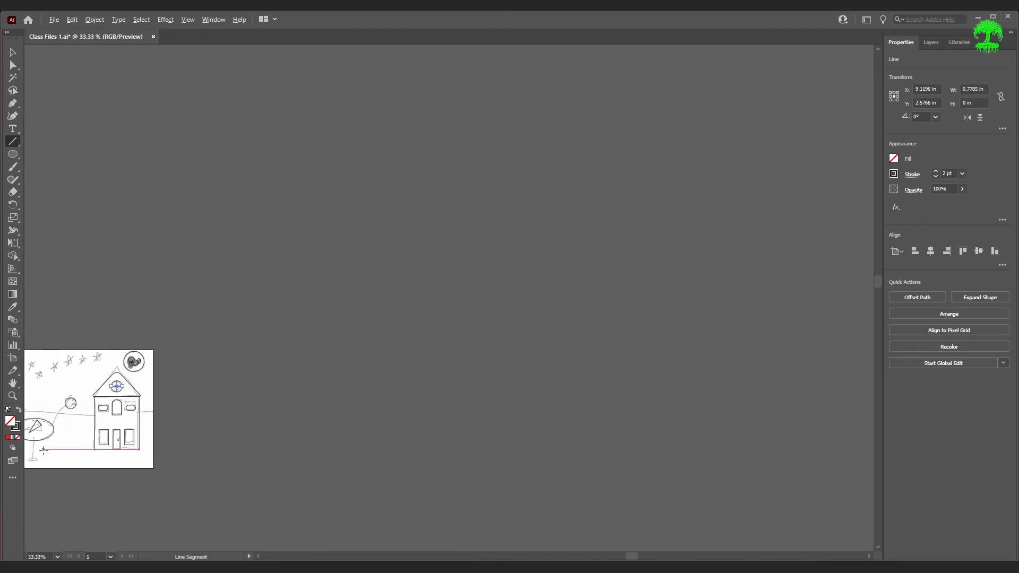
{"action": "scroll", "coordinate": [49, 455], "scroll_direction": "up", "scroll_amount": 5}
{"action": "scroll", "coordinate": [78, 453], "scroll_direction": "up", "scroll_amount": 4}
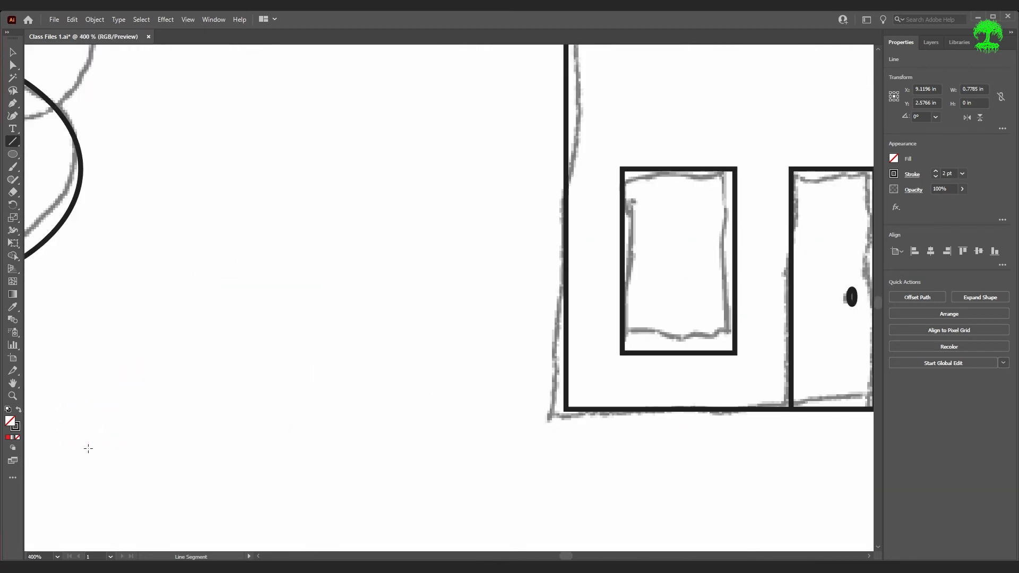
{"action": "left_click_drag", "start_coordinate": [47, 422], "coordinate": [477, 321]}
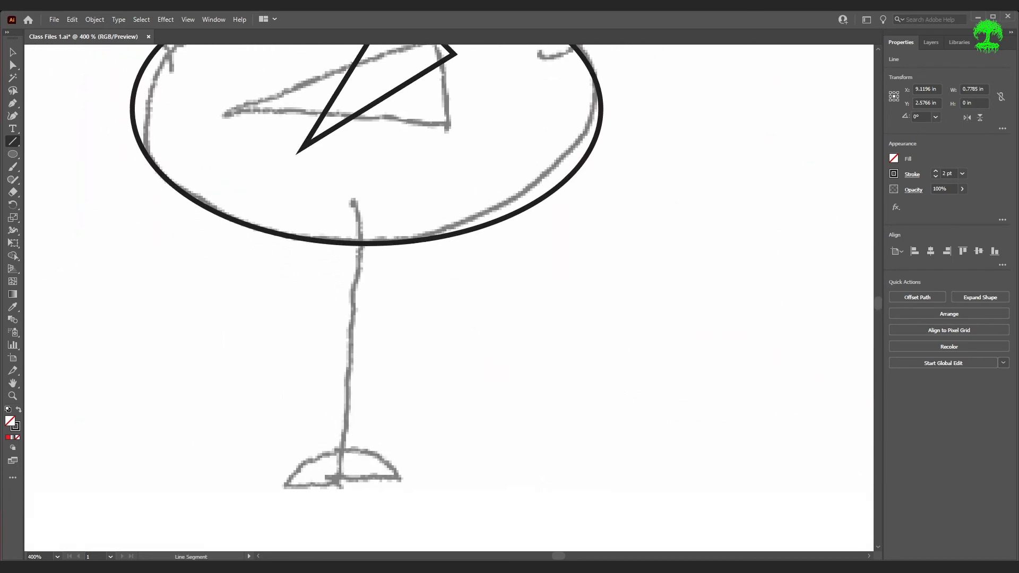
{"action": "left_click_drag", "start_coordinate": [17, 142], "coordinate": [77, 142]}
{"action": "left_click_drag", "start_coordinate": [358, 197], "coordinate": [350, 482]}
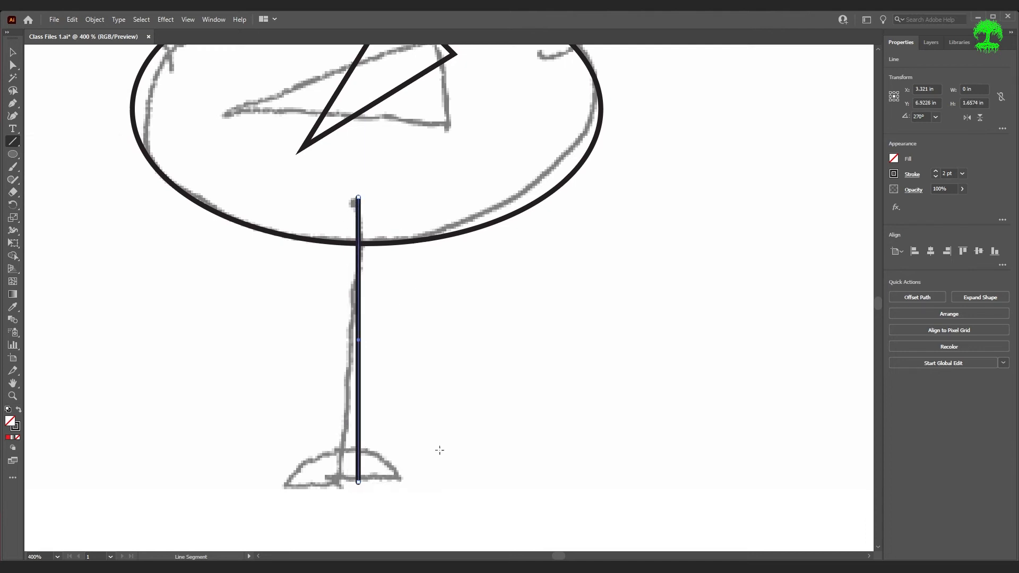
{"action": "left_click", "coordinate": [935, 172]}
{"action": "left_click", "coordinate": [935, 171]}
{"action": "left_click", "coordinate": [936, 172]}
{"action": "left_click", "coordinate": [936, 172]}
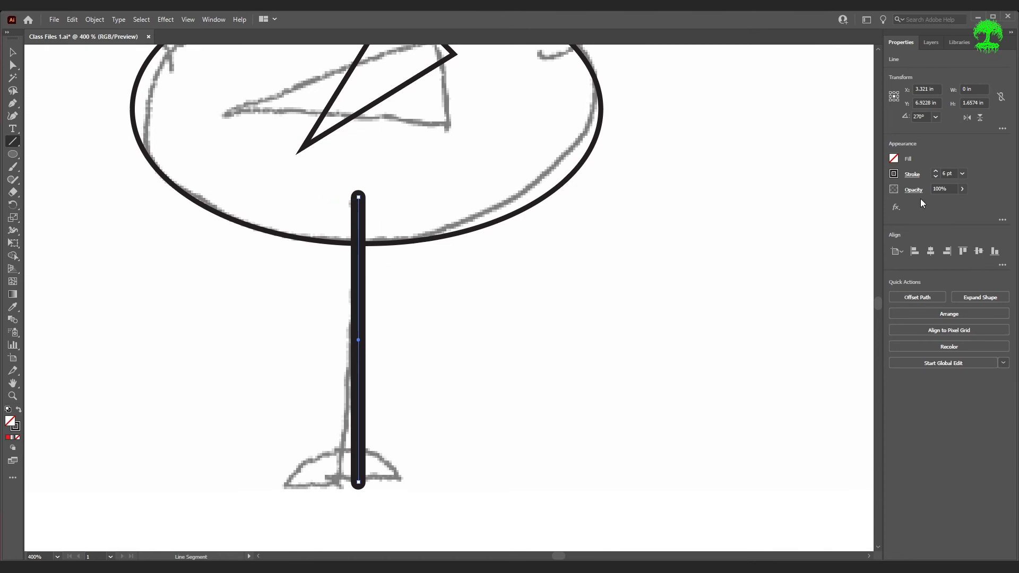
Try the round and projecting stroke caps on the leg line and settle on the butt cap.
{"action": "left_click", "coordinate": [920, 176]}
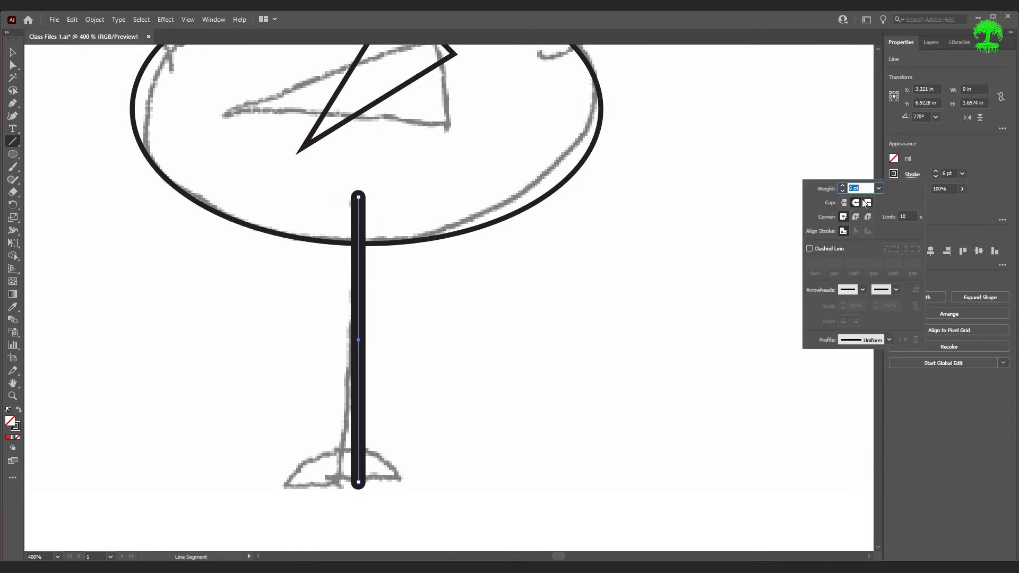
{"action": "left_click", "coordinate": [844, 203]}
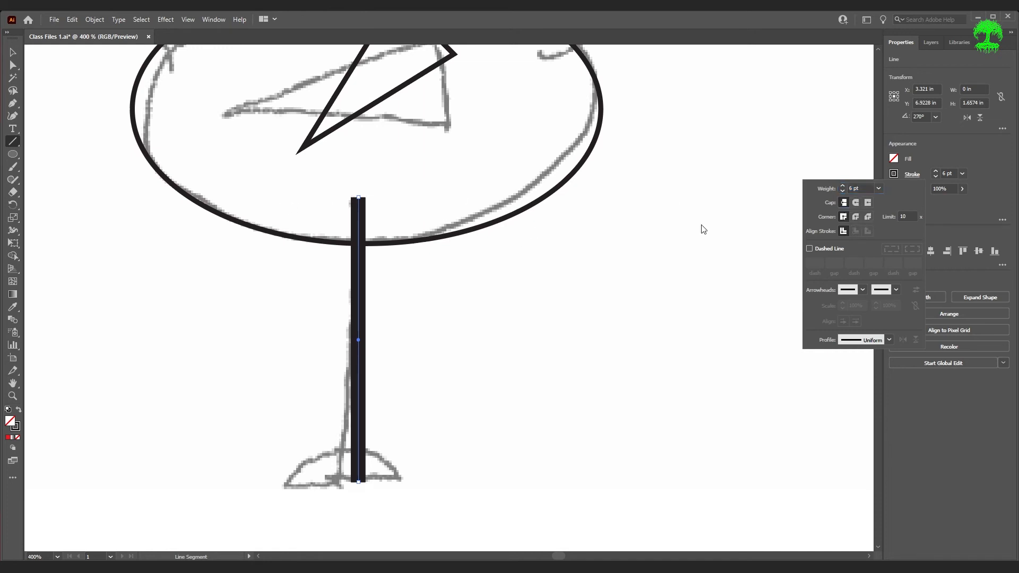
{"action": "left_click", "coordinate": [855, 203]}
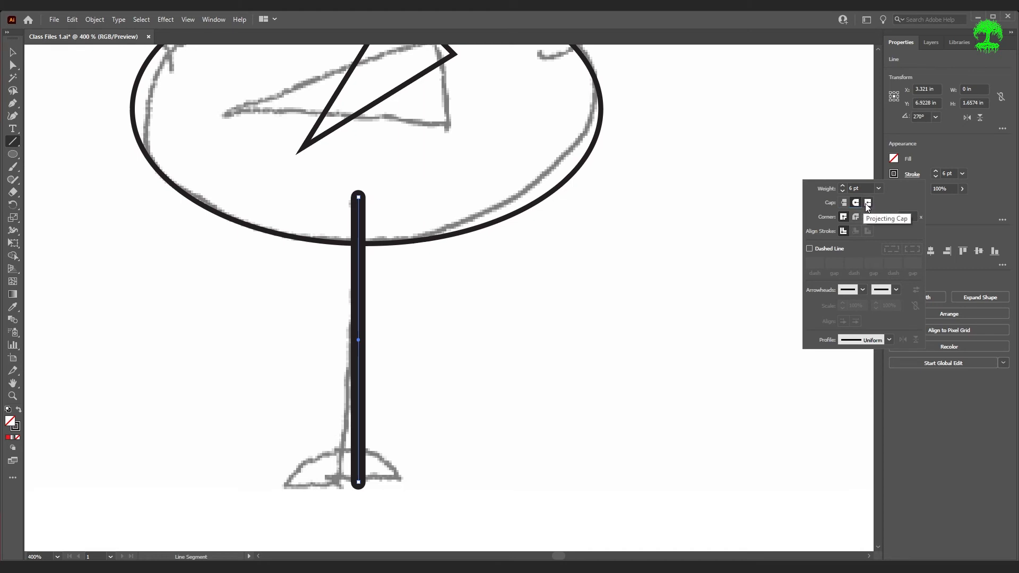
{"action": "left_click", "coordinate": [867, 204]}
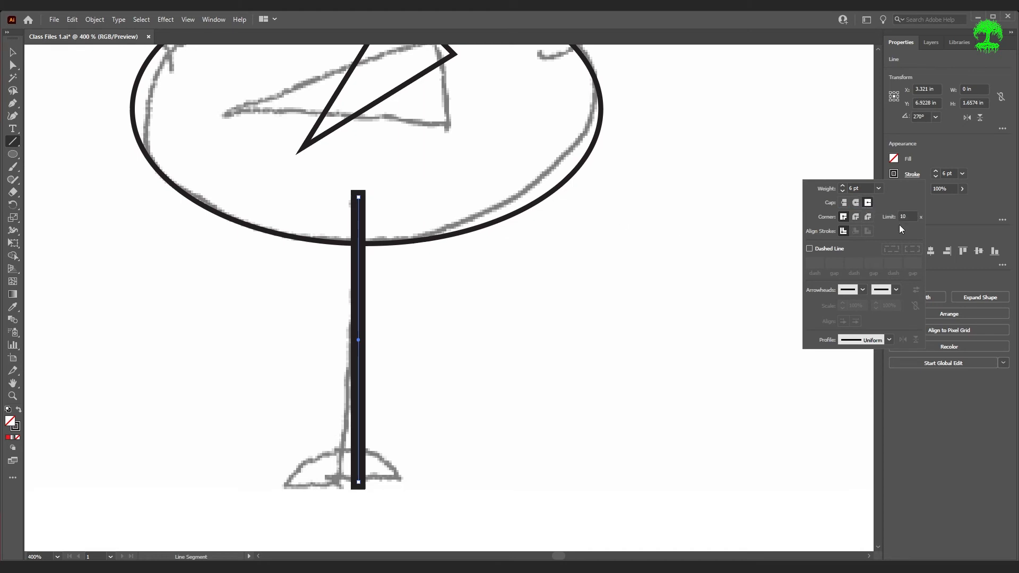
{"action": "left_click", "coordinate": [844, 202]}
{"action": "left_click", "coordinate": [868, 205]}
{"action": "left_click", "coordinate": [844, 203]}
Draw a test rectangle about 0.54 by 0.46 in beside the leg and try its stroke's round and bevel corners, ending with miter.
{"action": "left_click", "coordinate": [13, 155]}
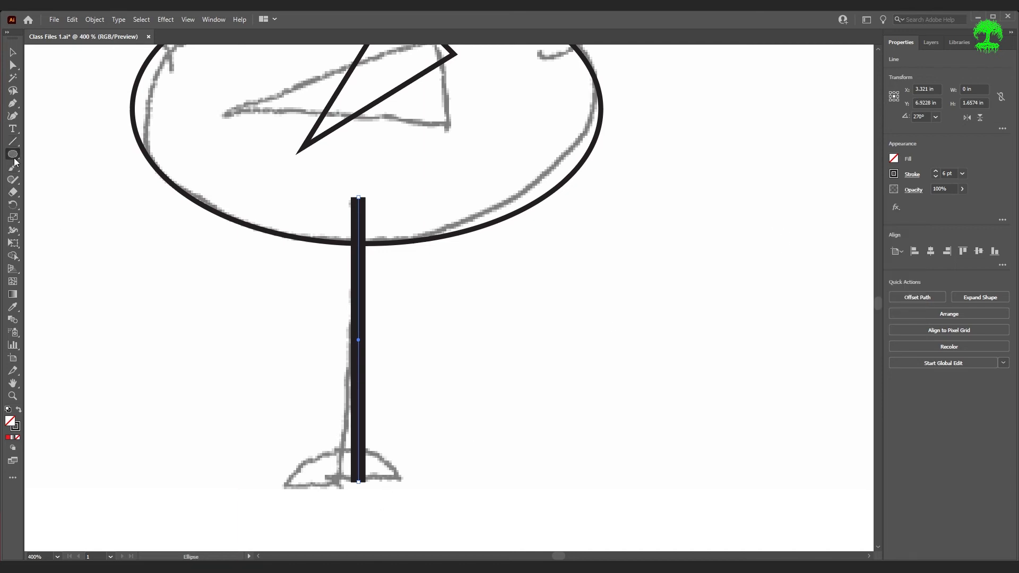
{"action": "left_click", "coordinate": [15, 158]}
{"action": "left_click", "coordinate": [58, 155]}
{"action": "mouse_move", "coordinate": [500, 276]}
{"action": "left_mouse_down"}
{"action": "mouse_move", "coordinate": [547, 358]}
{"action": "mouse_move", "coordinate": [608, 370]}
{"action": "left_mouse_up"}
{"action": "left_click", "coordinate": [911, 174]}
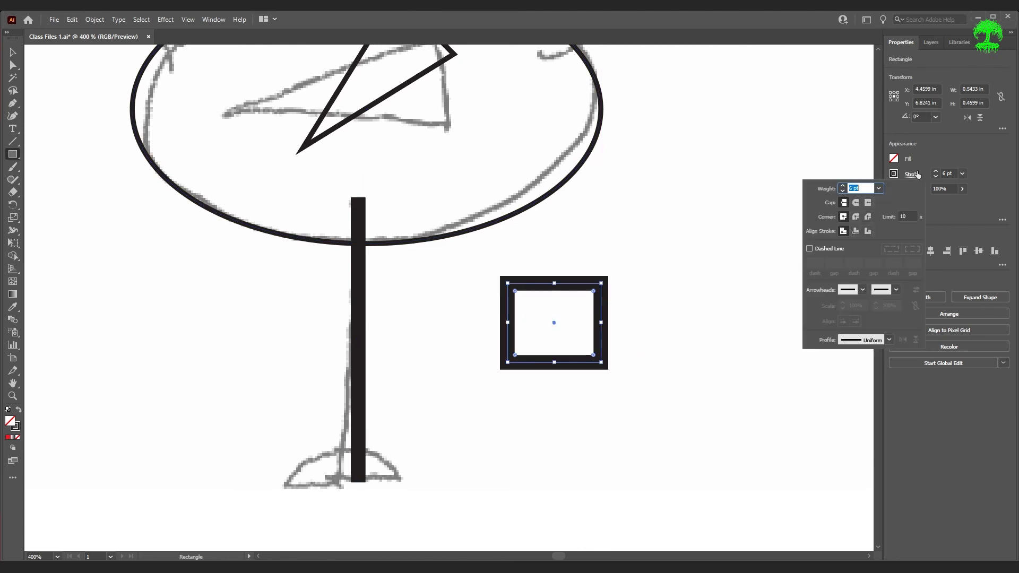
{"action": "left_click", "coordinate": [857, 202]}
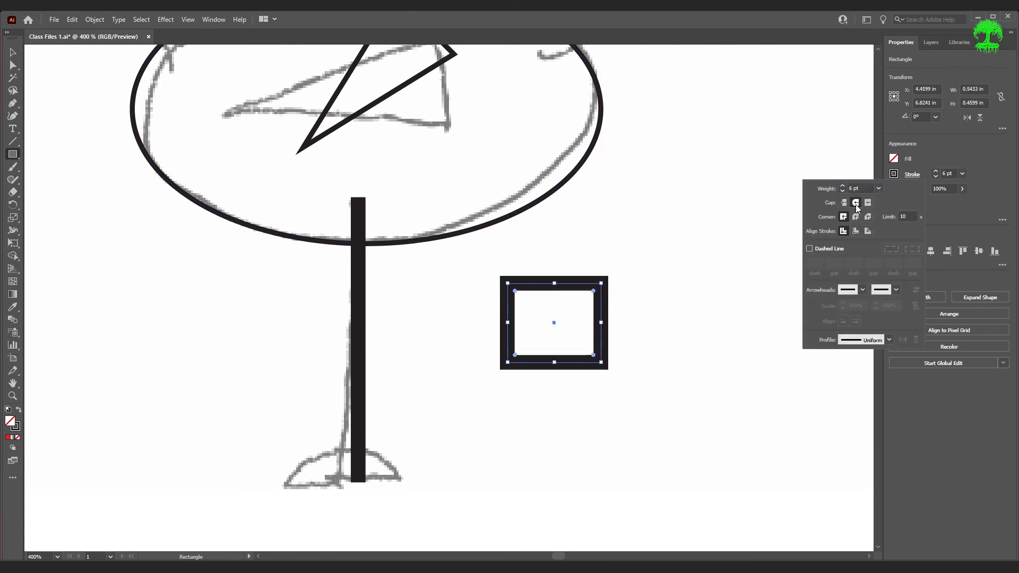
{"action": "left_click", "coordinate": [856, 216]}
{"action": "left_click", "coordinate": [868, 216]}
{"action": "left_click", "coordinate": [843, 216]}
Delete the test rectangle beside the bird's leg.
{"action": "left_click", "coordinate": [13, 52]}
{"action": "left_click", "coordinate": [591, 287]}
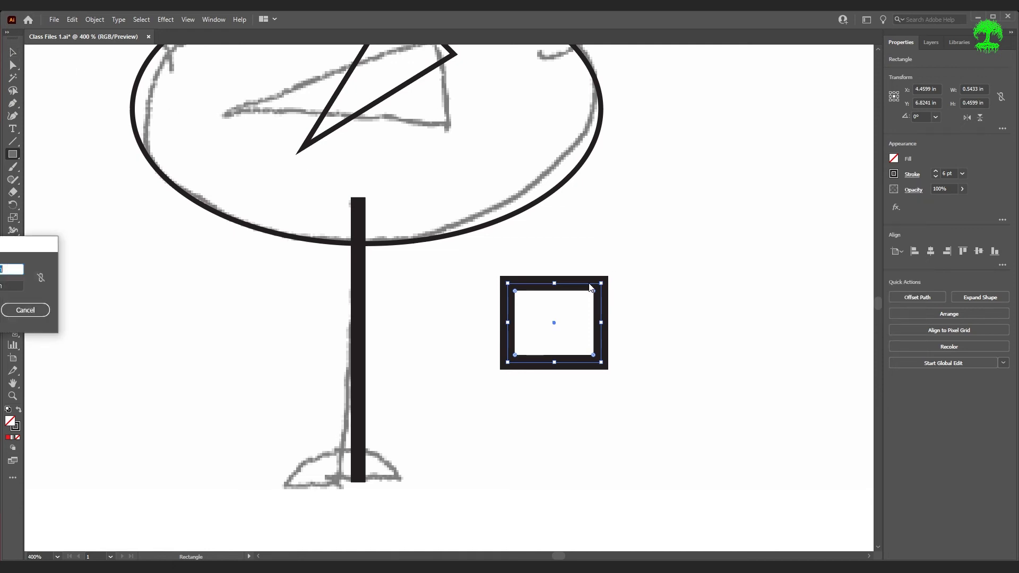
{"action": "left_click", "coordinate": [25, 310]}
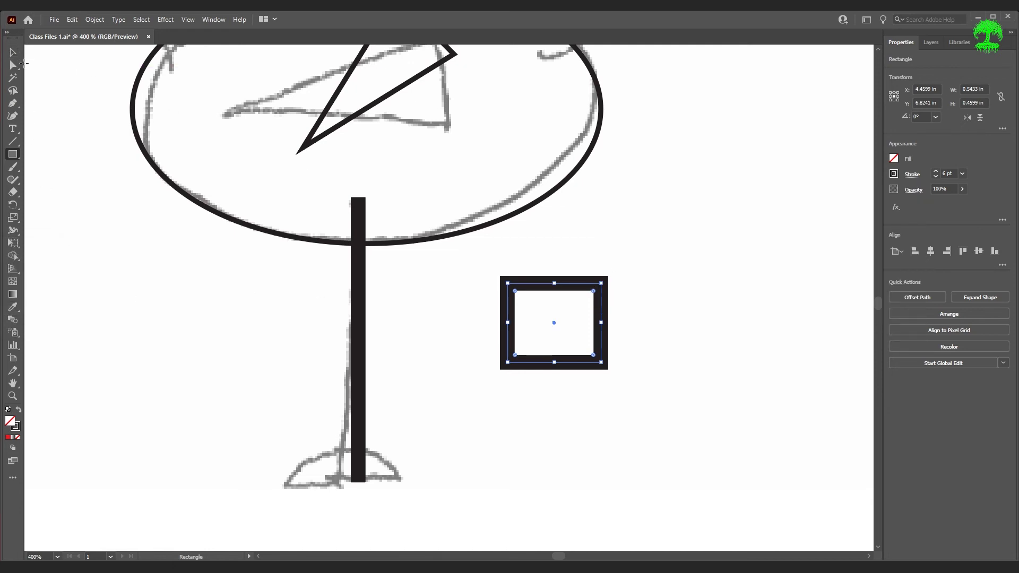
{"action": "left_click", "coordinate": [13, 52]}
{"action": "key", "text": "Delete"}
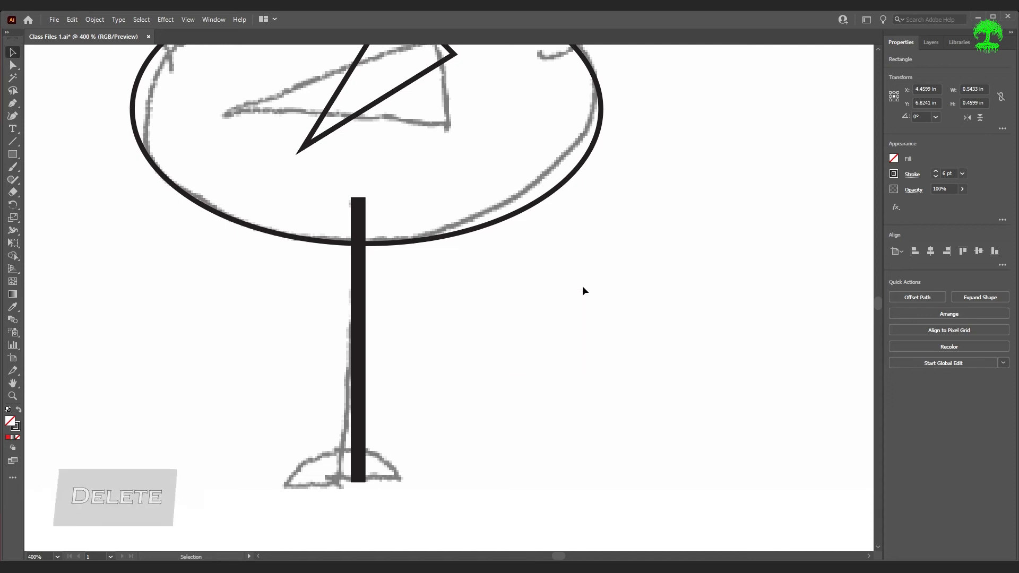
Draw an arc about 1.16 by 0.53 in over the lowest tail feather and set its stroke weight to 2 pt.
{"action": "key", "text": "ctrl+0"}
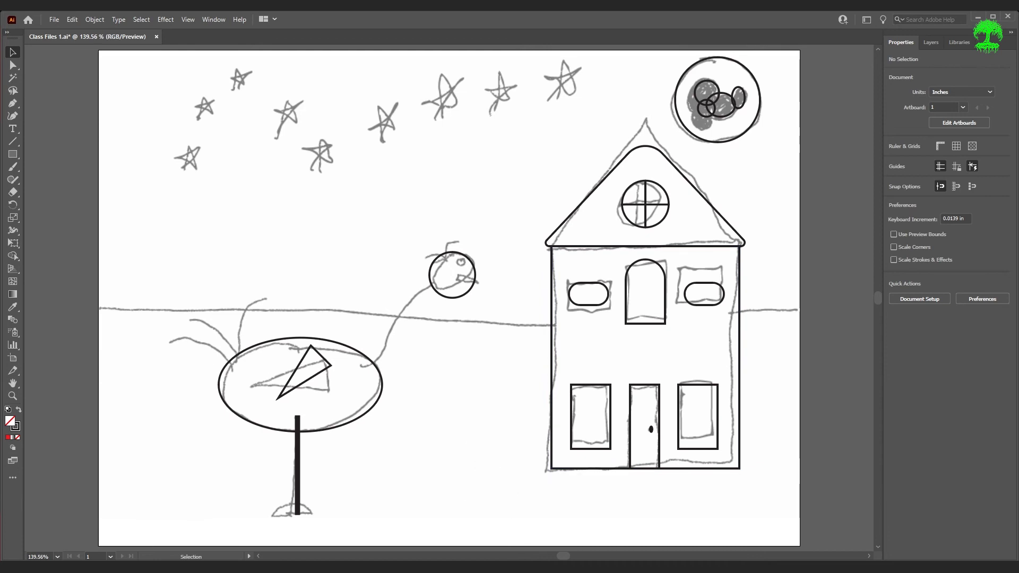
{"action": "left_click", "coordinate": [13, 142]}
{"action": "left_click", "coordinate": [72, 150]}
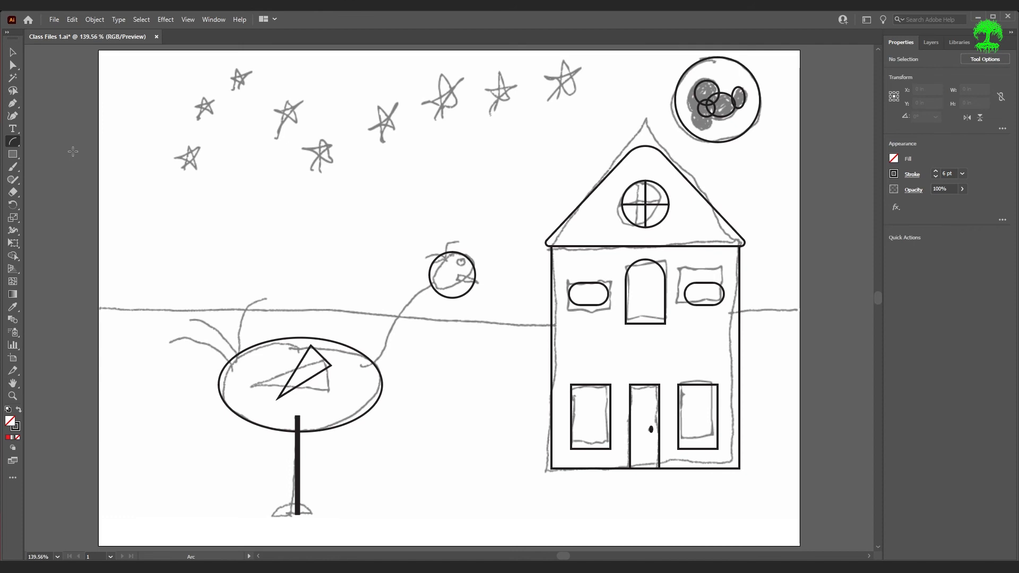
{"action": "left_click", "coordinate": [13, 141]}
{"action": "left_click_drag", "start_coordinate": [38, 150], "coordinate": [48, 141]}
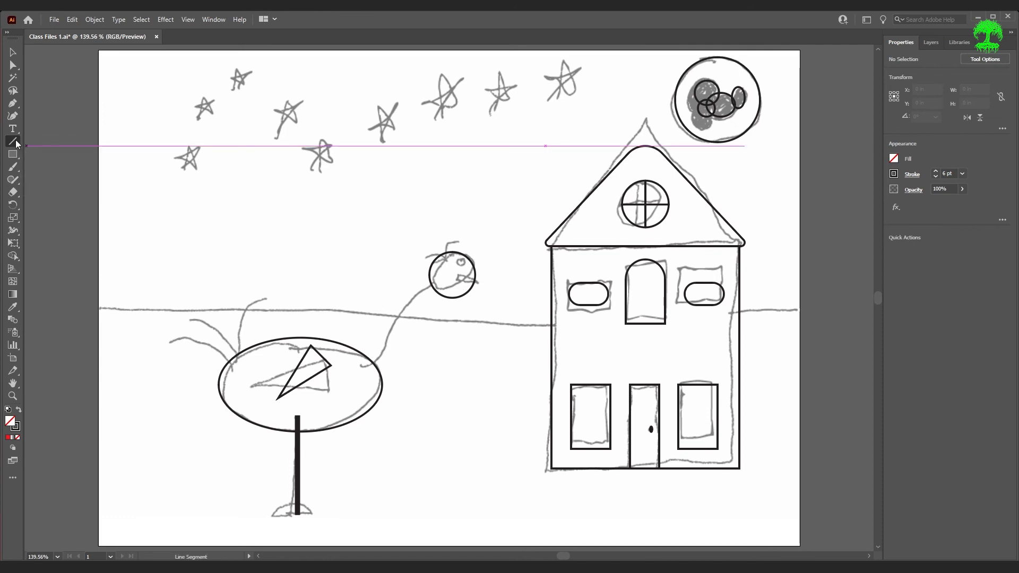
{"action": "left_click", "coordinate": [14, 141]}
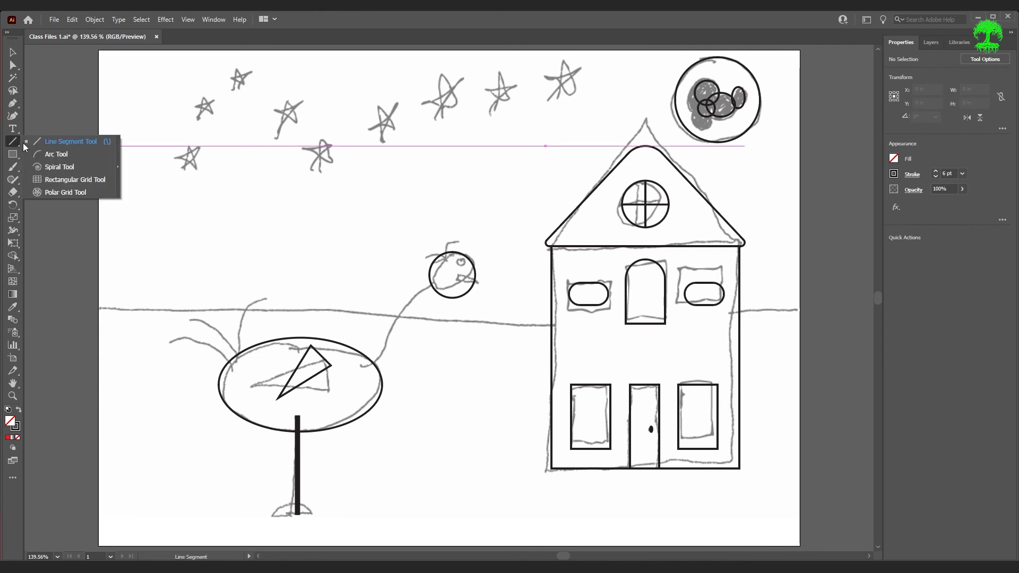
{"action": "left_click", "coordinate": [67, 154]}
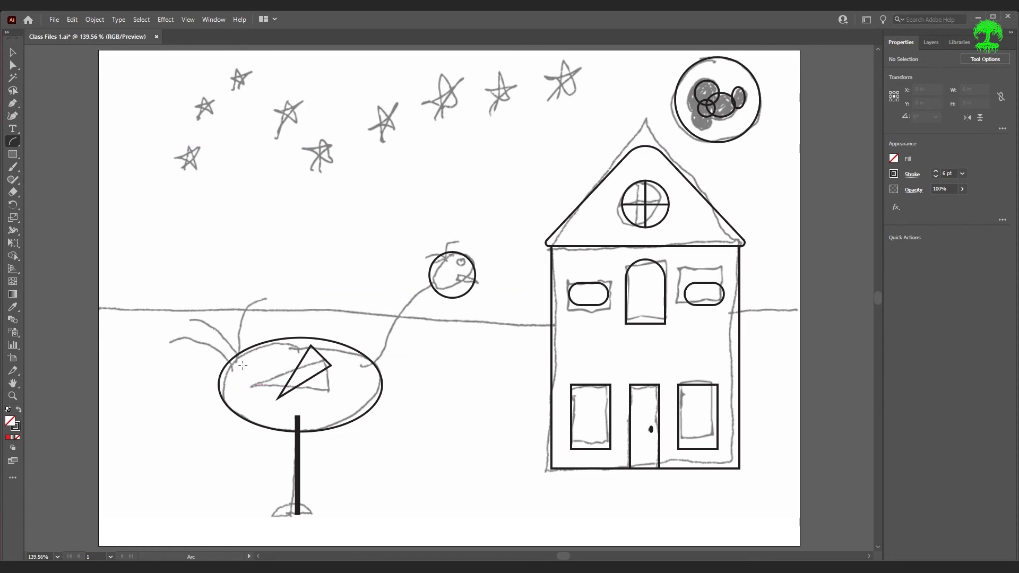
{"action": "mouse_move", "coordinate": [231, 369]}
{"action": "left_mouse_down"}
{"action": "mouse_move", "coordinate": [175, 328]}
{"action": "mouse_move", "coordinate": [161, 337]}
{"action": "left_mouse_up"}
{"action": "left_click", "coordinate": [936, 176]}
{"action": "left_click", "coordinate": [936, 177]}
{"action": "left_click", "coordinate": [936, 177]}
{"action": "left_click", "coordinate": [936, 176]}
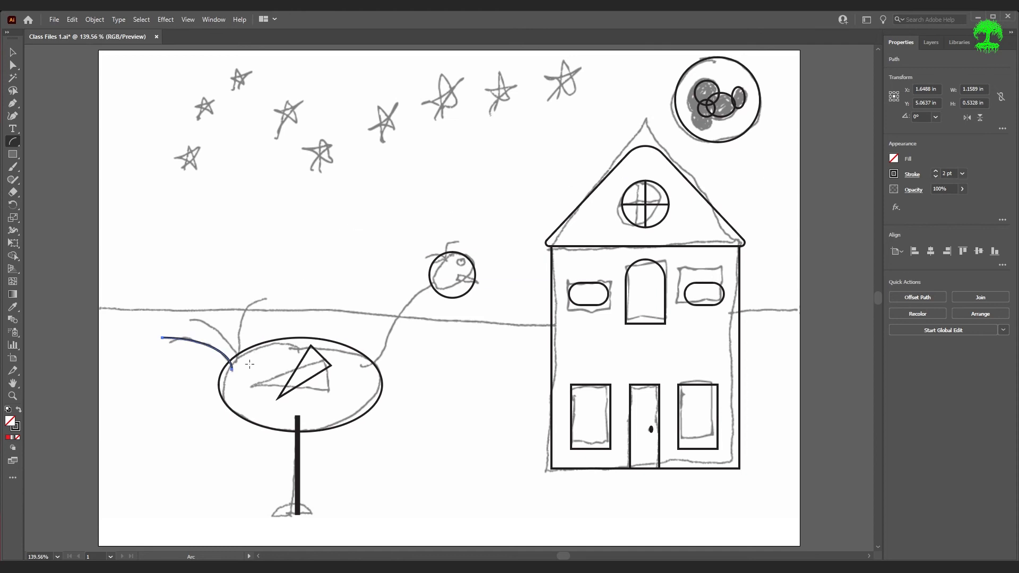
Draw two more tail-feather arcs above the first, plus a neck arc about 0.92 by 1.38 in joining the bird's head to its body.
{"action": "left_click_drag", "start_coordinate": [237, 363], "coordinate": [184, 319]}
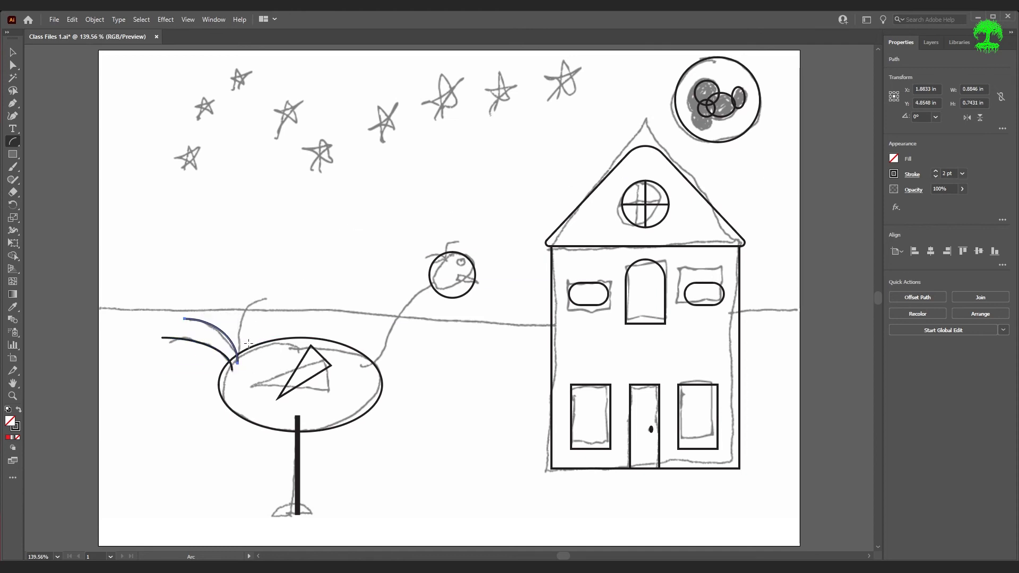
{"action": "left_click_drag", "start_coordinate": [246, 360], "coordinate": [204, 292]}
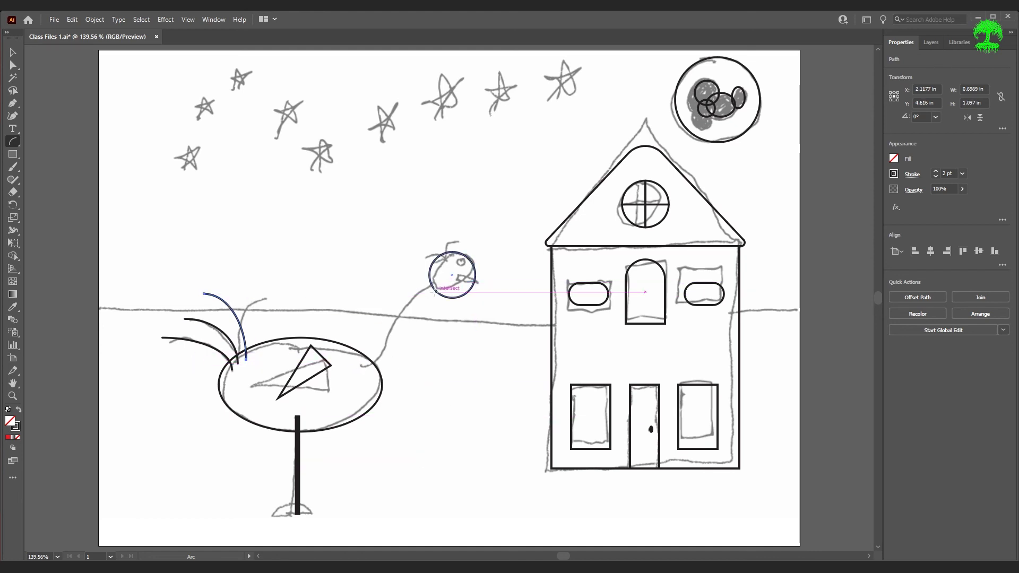
{"action": "left_click_drag", "start_coordinate": [433, 287], "coordinate": [377, 370]}
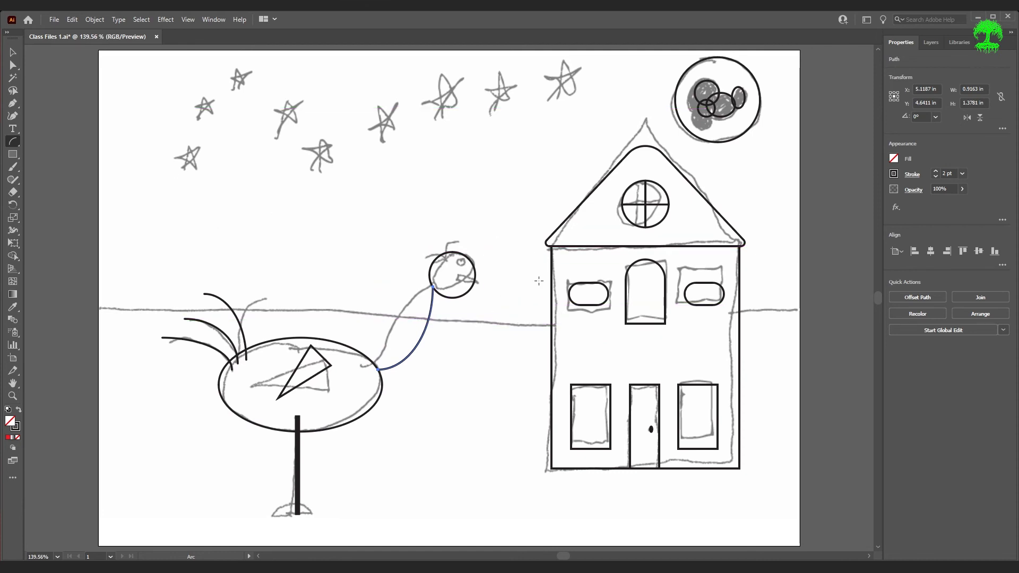
Draw three crest-feather arcs fanning out from the back of the bird's head, using a 1 pt stroke.
{"action": "scroll", "coordinate": [518, 265], "scroll_direction": "up", "scroll_amount": 6}
{"action": "scroll", "coordinate": [394, 267], "scroll_direction": "down", "scroll_amount": 3}
{"action": "scroll", "coordinate": [388, 261], "scroll_direction": "up", "scroll_amount": 2}
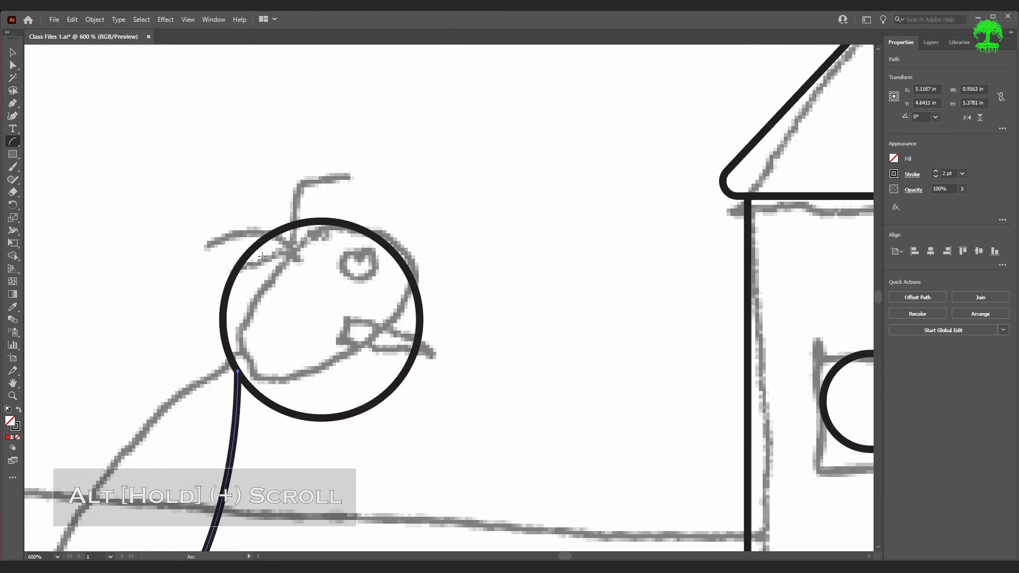
{"action": "mouse_move", "coordinate": [280, 249]}
{"action": "left_mouse_down"}
{"action": "mouse_move", "coordinate": [265, 237]}
{"action": "mouse_move", "coordinate": [130, 224]}
{"action": "left_mouse_up"}
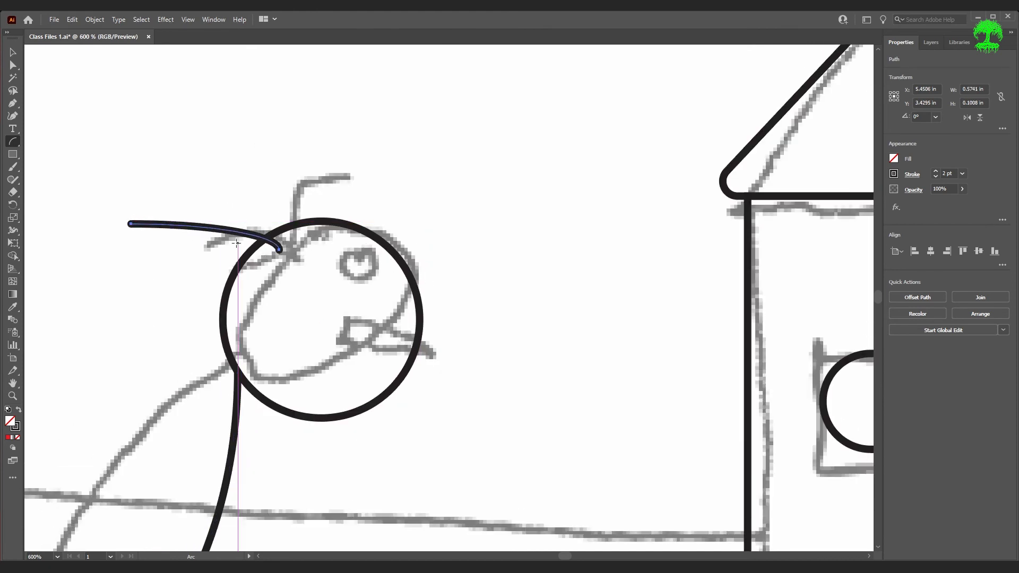
{"action": "left_click", "coordinate": [937, 176]}
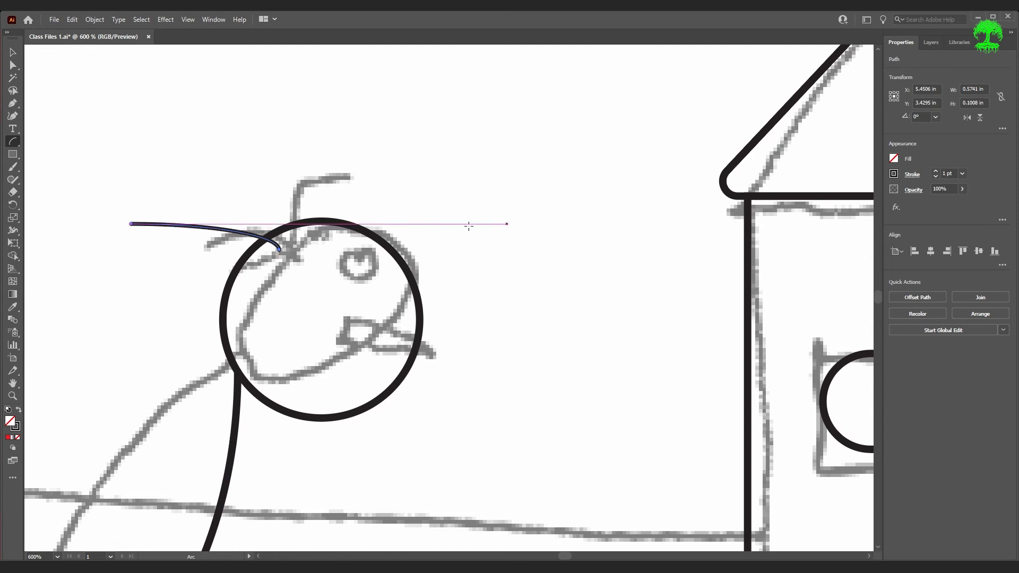
{"action": "mouse_move", "coordinate": [286, 243]}
{"action": "left_mouse_down"}
{"action": "mouse_move", "coordinate": [307, 155]}
{"action": "mouse_move", "coordinate": [321, 152]}
{"action": "left_mouse_up"}
{"action": "mouse_move", "coordinate": [283, 250]}
{"action": "left_mouse_down"}
{"action": "mouse_move", "coordinate": [289, 200]}
{"action": "mouse_move", "coordinate": [198, 158]}
{"action": "left_mouse_up"}
Draw a triangle with the Polygon tool near the bird's head and scale it down to about 0.60 by 0.52 in.
{"action": "left_click_drag", "start_coordinate": [15, 158], "coordinate": [60, 192]}
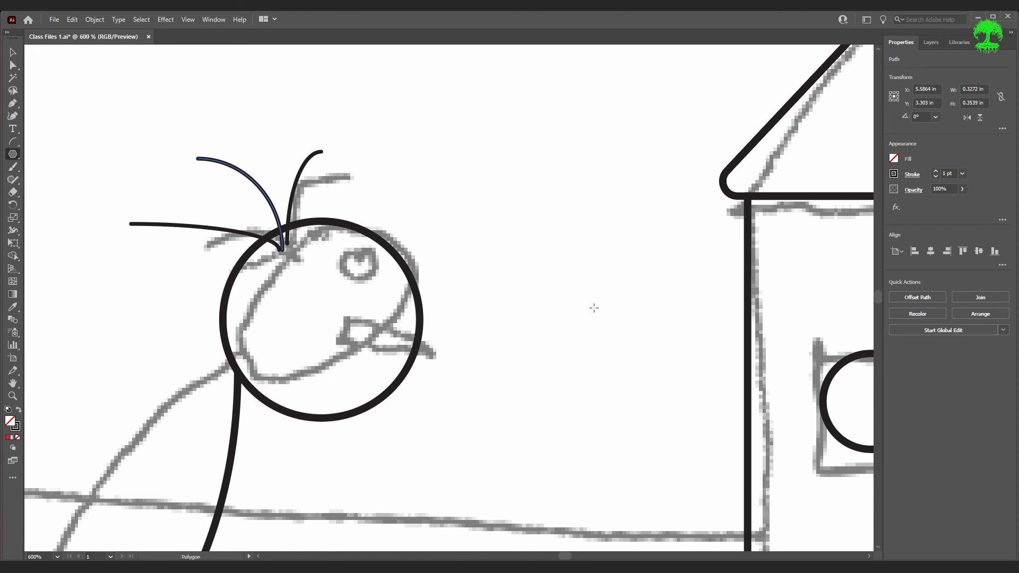
{"action": "left_click", "coordinate": [492, 271]}
{"action": "key", "text": "Return"}
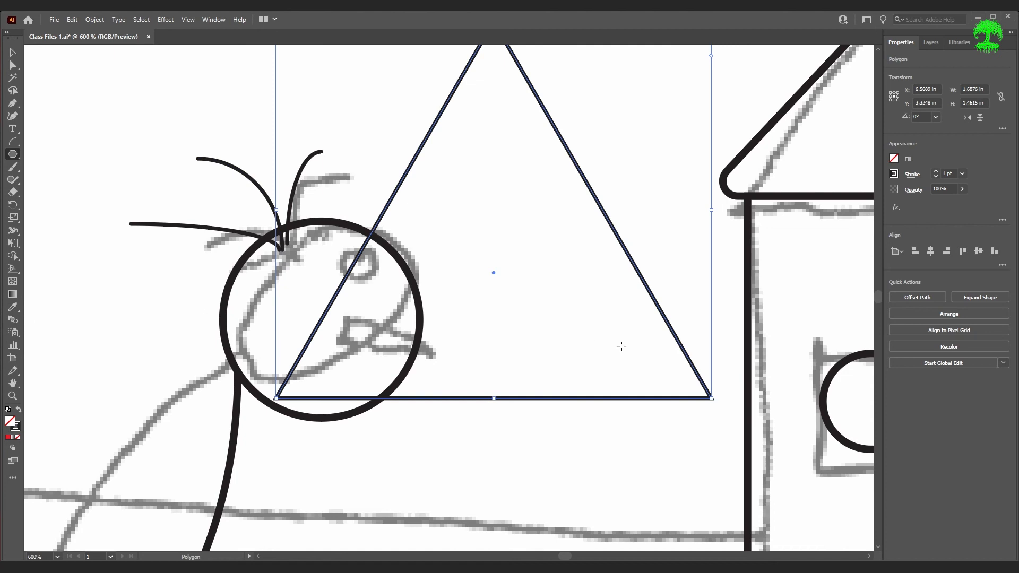
{"action": "left_click_drag", "start_coordinate": [710, 398], "coordinate": [432, 156]}
{"action": "scroll", "coordinate": [548, 171], "scroll_direction": "up", "scroll_amount": 3}
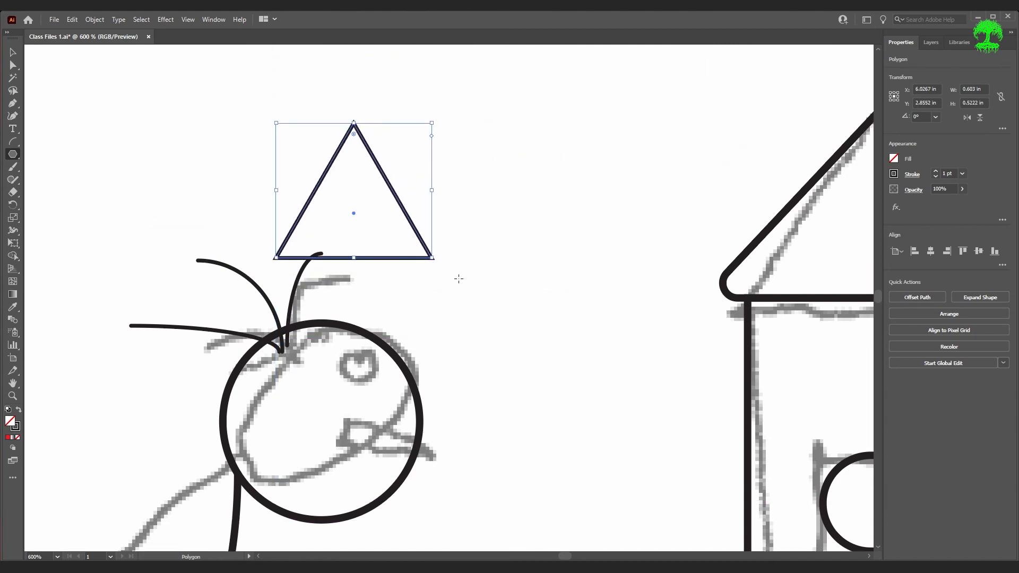
Rotate the small triangle to 270° so it points right and flatten it to about 0.16 in high.
{"action": "left_click_drag", "start_coordinate": [436, 258], "coordinate": [277, 277]}
{"action": "key", "text": "ctrl+z"}
{"action": "left_click_drag", "start_coordinate": [434, 258], "coordinate": [331, 307]}
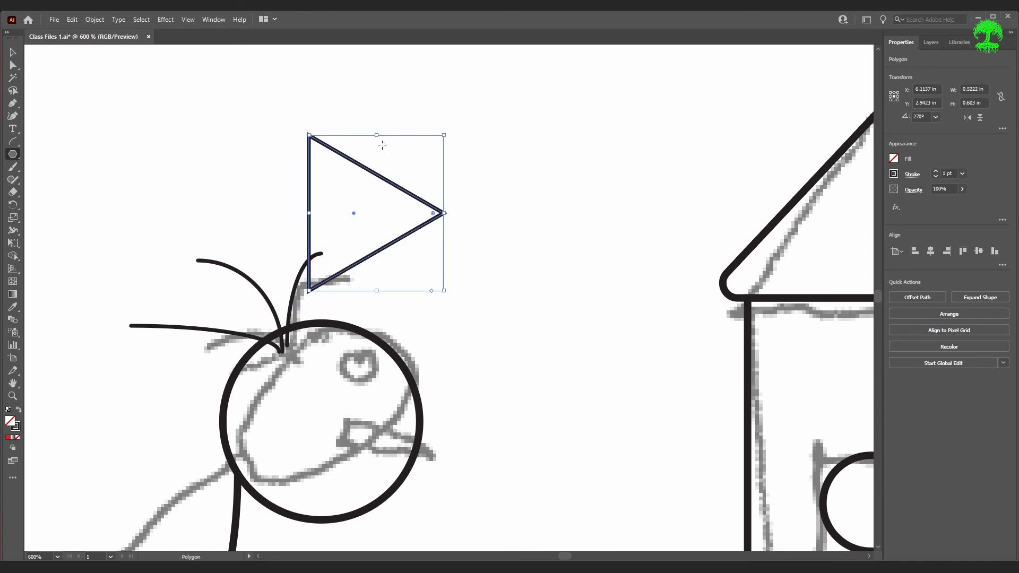
{"action": "left_click_drag", "start_coordinate": [377, 137], "coordinate": [380, 250]}
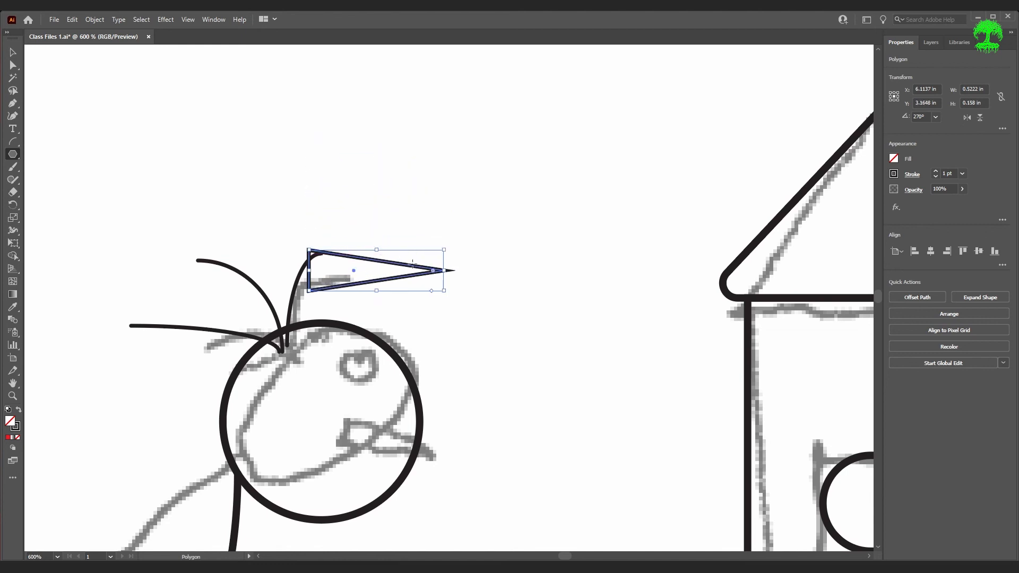
Move the flattened triangle against the right side of the bird's head as its beak, leaving it deselected.
{"action": "left_click", "coordinate": [13, 52]}
{"action": "left_click_drag", "start_coordinate": [411, 281], "coordinate": [521, 434]}
{"action": "left_click", "coordinate": [581, 389]}
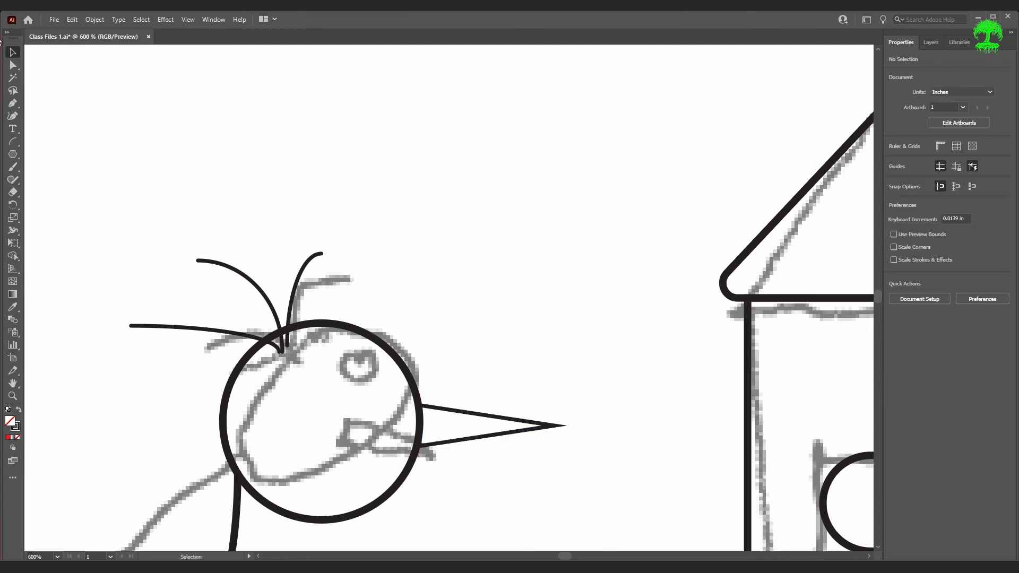
Draw an upright ellipse over the bird's sketched eye, with a pupil ellipse about 0.02 by 0.03 in inside it.
{"action": "left_click_drag", "start_coordinate": [13, 154], "coordinate": [56, 181]}
{"action": "left_click_drag", "start_coordinate": [341, 345], "coordinate": [371, 377]}
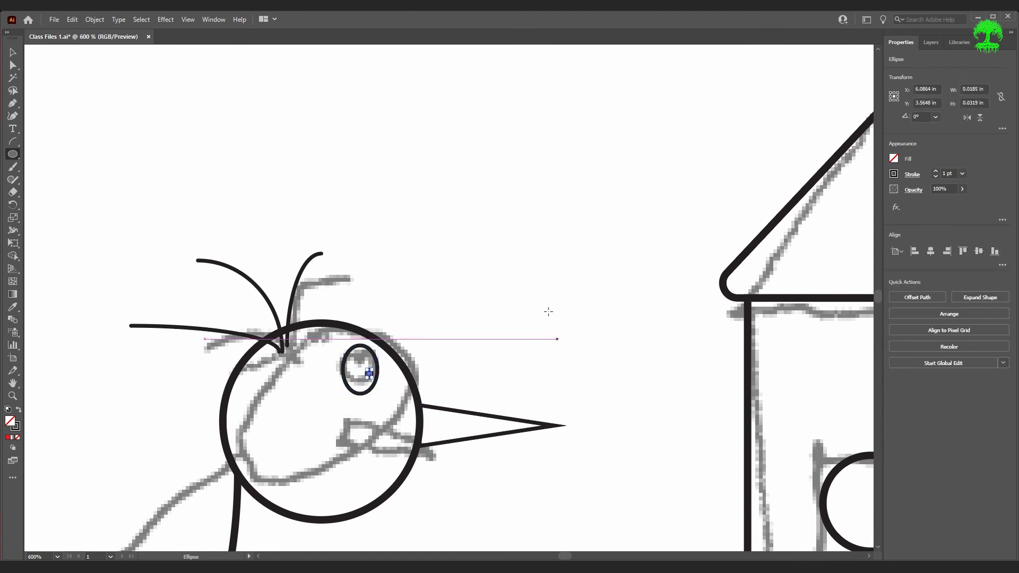
{"action": "scroll", "coordinate": [496, 295], "scroll_direction": "down", "scroll_amount": 10}
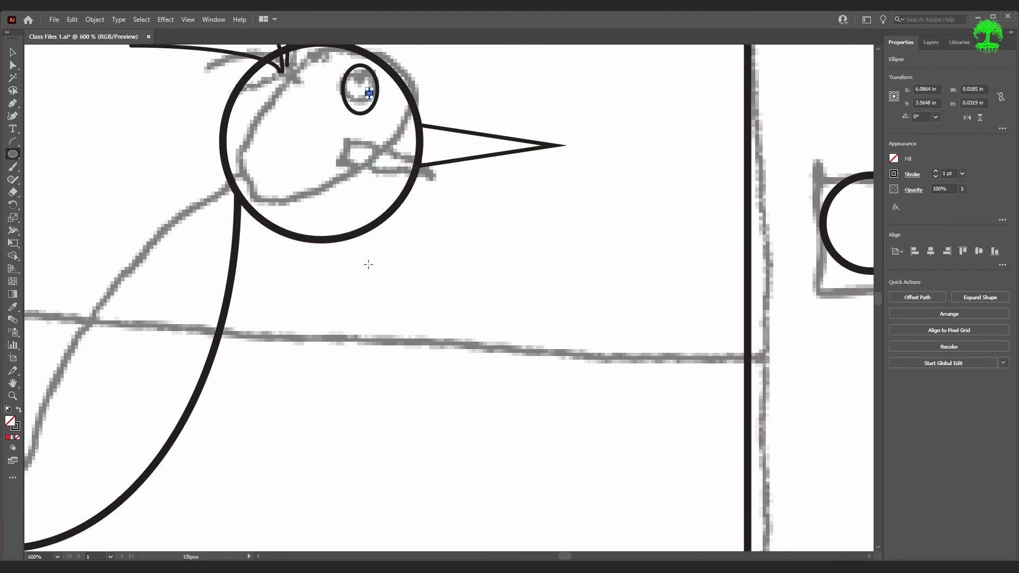
Draw a triangle about 0.94 by 0.81 in with the Polygon tool beside the bird's leg.
{"action": "key", "text": "ctrl+1"}
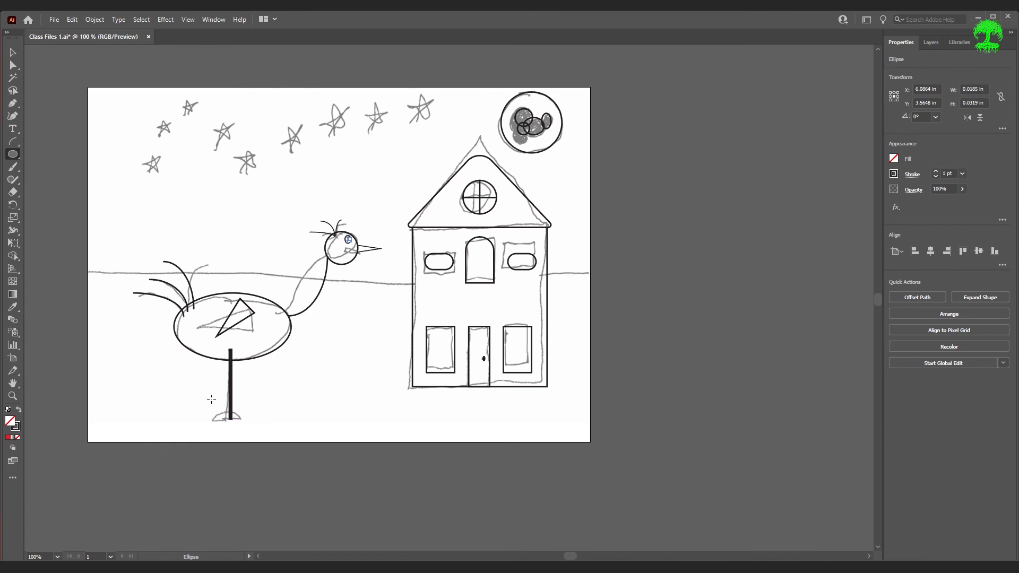
{"action": "scroll", "coordinate": [233, 446], "scroll_direction": "up", "scroll_amount": 4}
{"action": "scroll", "coordinate": [156, 337], "scroll_direction": "up", "scroll_amount": 3}
{"action": "scroll", "coordinate": [310, 333], "scroll_direction": "down", "scroll_amount": 4}
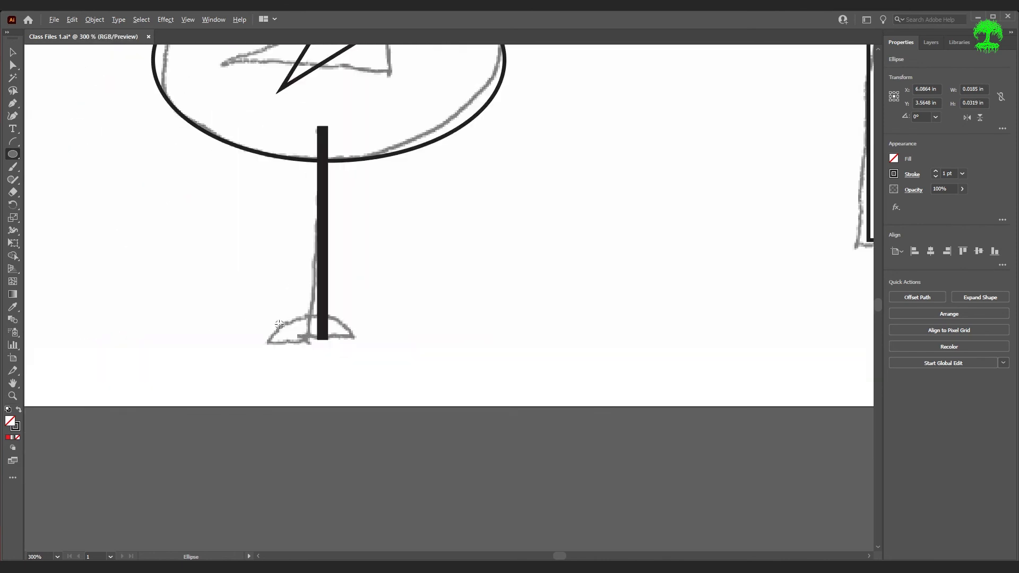
{"action": "scroll", "coordinate": [260, 317], "scroll_direction": "up", "scroll_amount": 1}
{"action": "left_click_drag", "start_coordinate": [459, 229], "coordinate": [530, 287]}
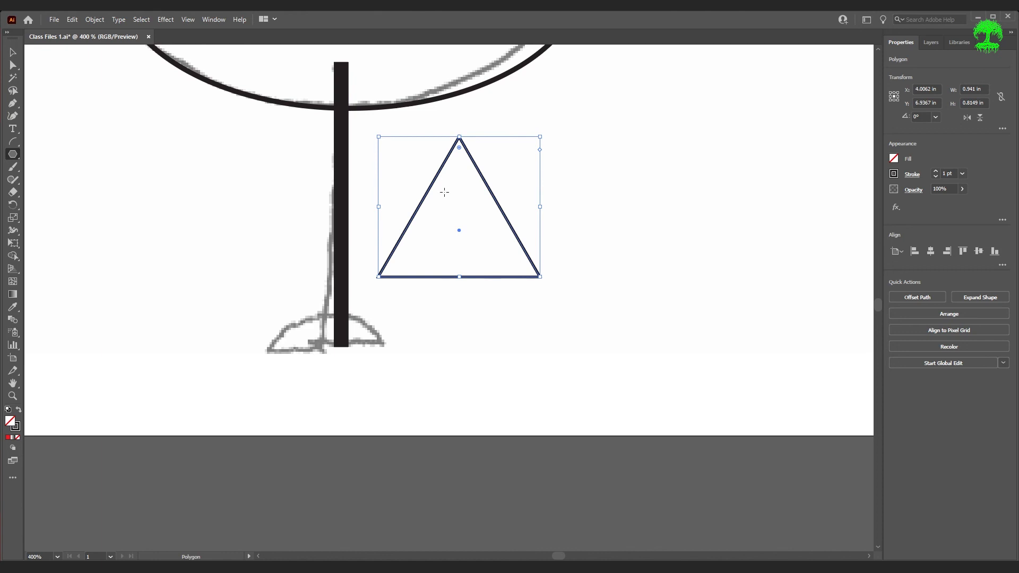
Scale the triangle down to about 0.28 by 0.24 in and place it against the lower right end of the bird's leg.
{"action": "left_click", "coordinate": [13, 52]}
{"action": "left_click_drag", "start_coordinate": [541, 136], "coordinate": [443, 234]}
{"action": "left_click_drag", "start_coordinate": [415, 277], "coordinate": [379, 349]}
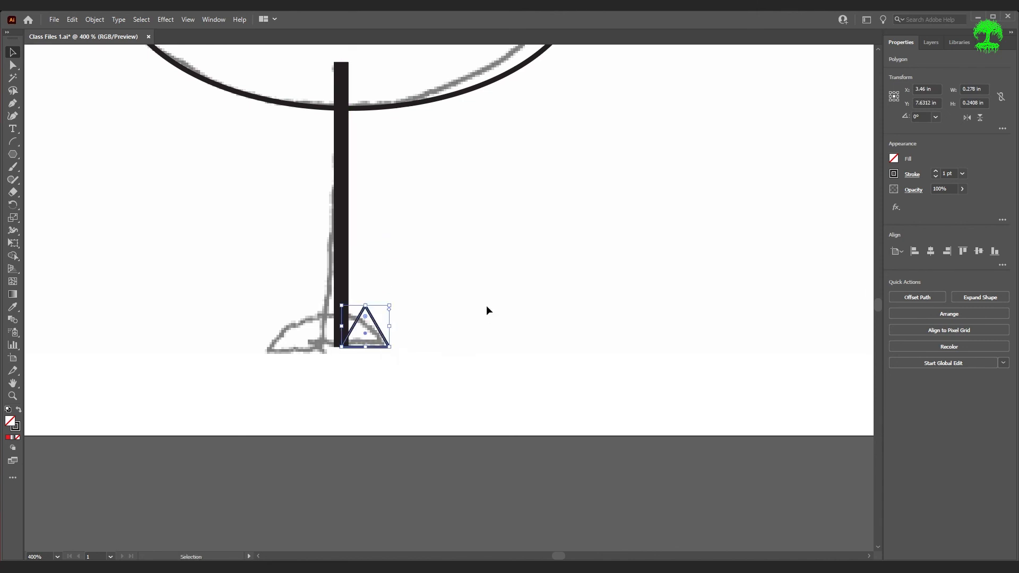
Shift the foot triangle's top anchor onto the leg to form a right triangle and round its outer corner to about 0.02 in.
{"action": "left_click", "coordinate": [13, 65]}
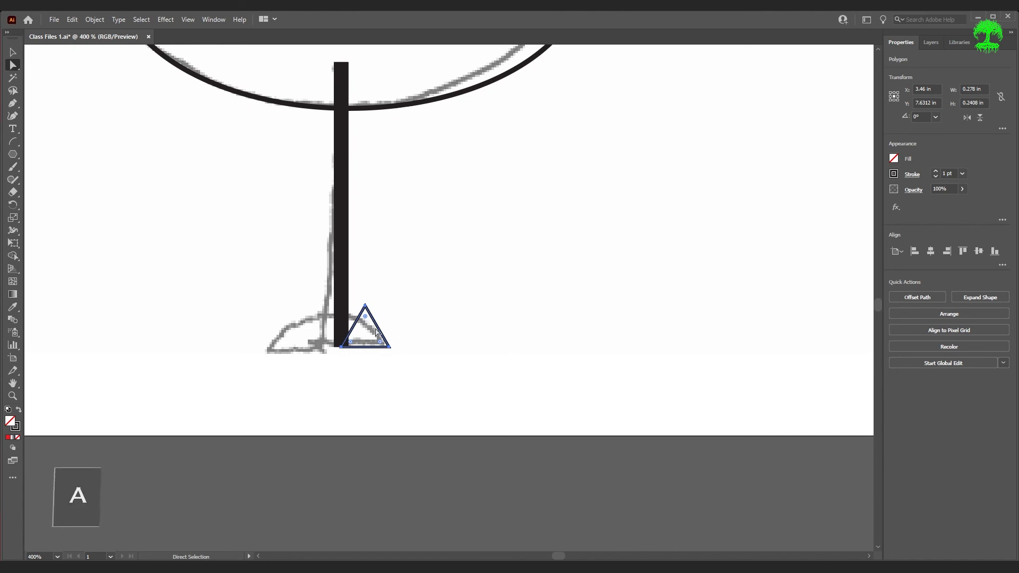
{"action": "scroll", "coordinate": [377, 317], "scroll_direction": "up", "scroll_amount": 2}
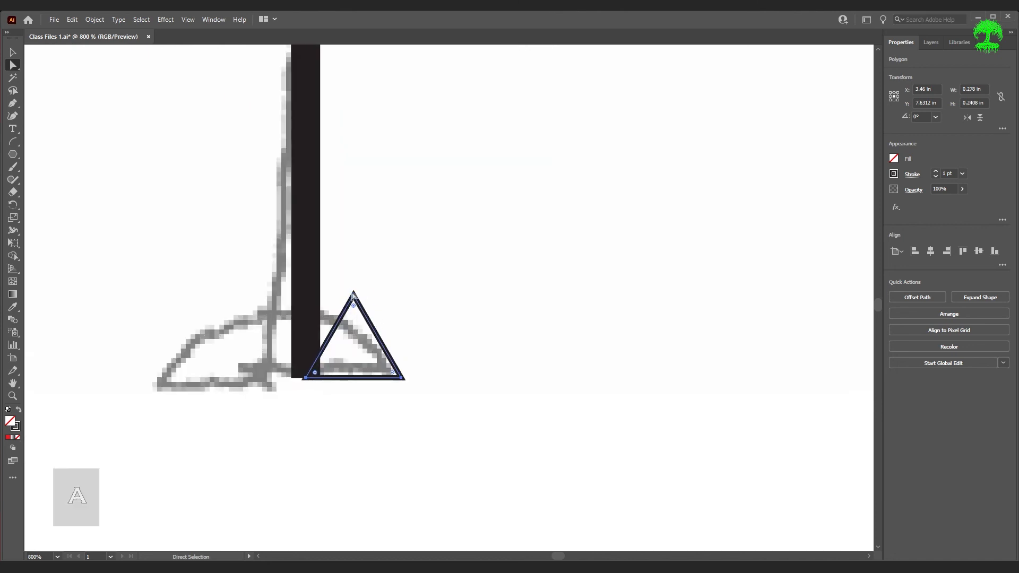
{"action": "left_click_drag", "start_coordinate": [349, 293], "coordinate": [305, 302]}
{"action": "left_click", "coordinate": [354, 295]}
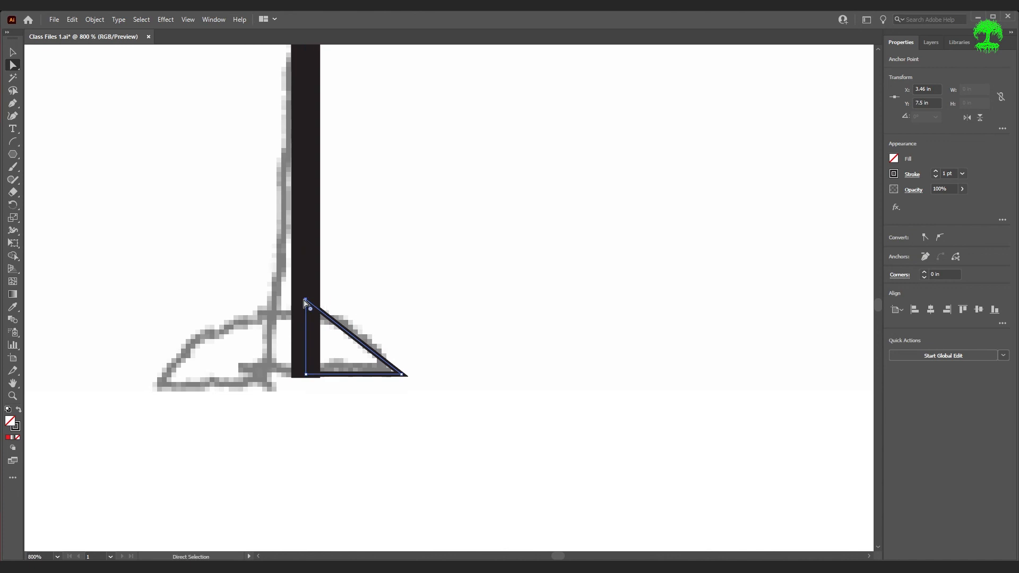
{"action": "left_click_drag", "start_coordinate": [401, 374], "coordinate": [383, 367]}
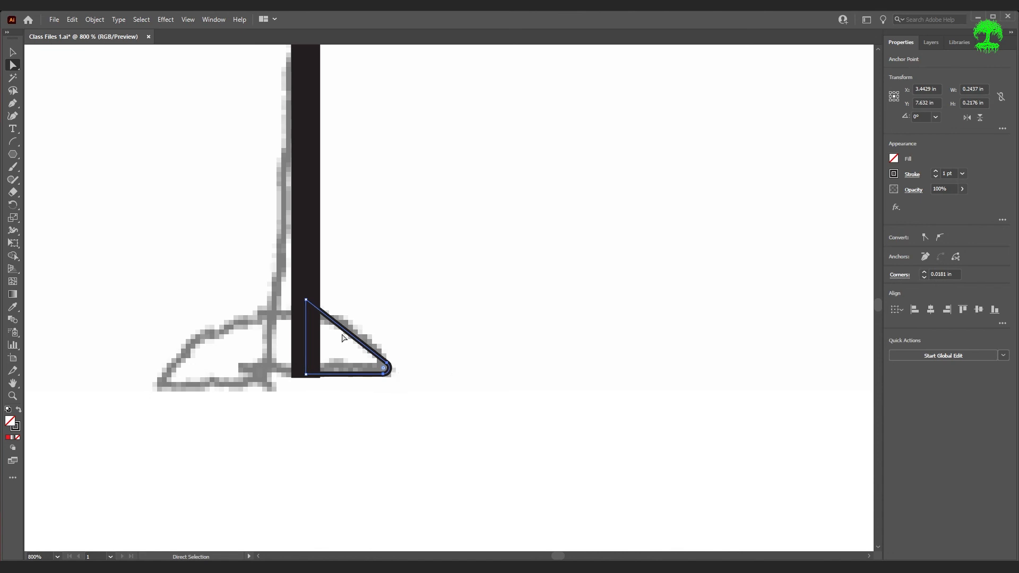
Paste a copy of the foot triangle, flip it horizontally and fit it against the leg's other side, leaving it deselected.
{"action": "key", "text": "v"}
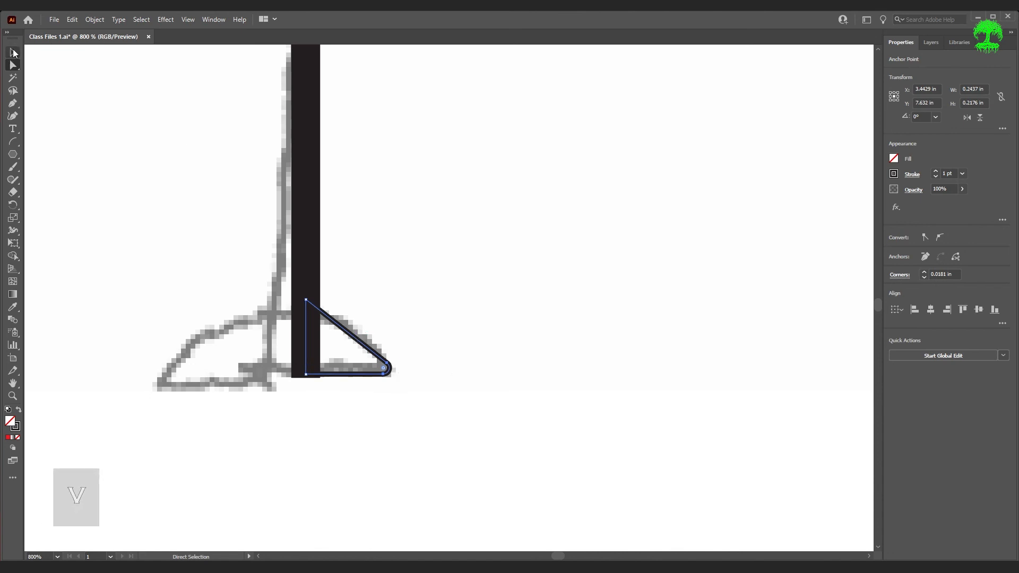
{"action": "left_click", "coordinate": [370, 352]}
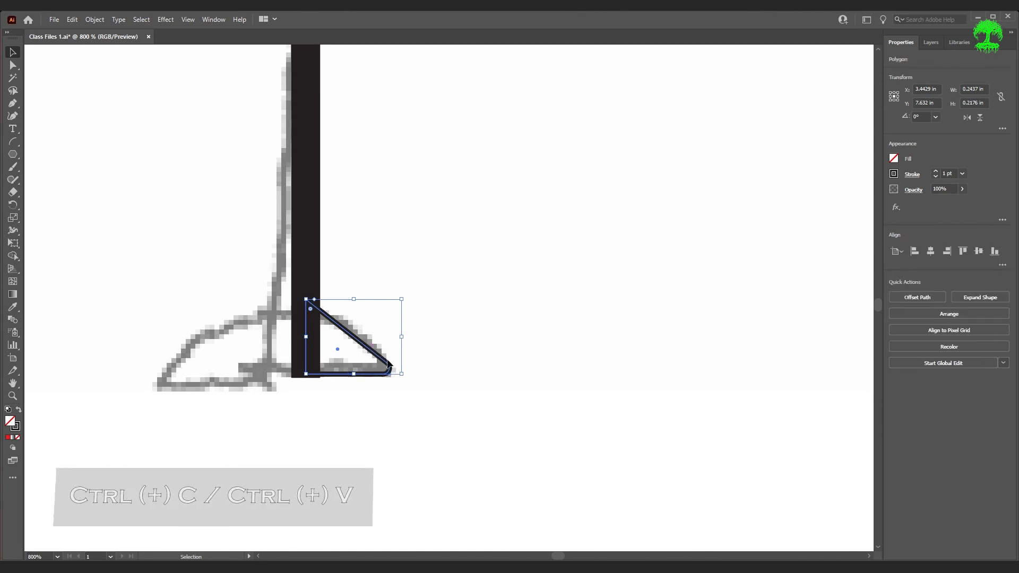
{"action": "key", "text": "ctrl+v"}
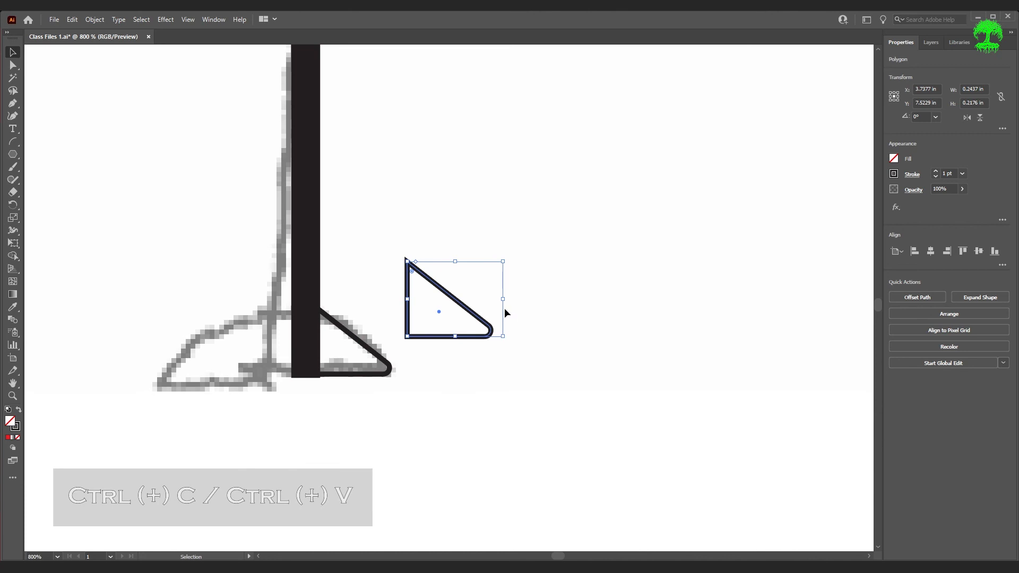
{"action": "left_click_drag", "start_coordinate": [506, 300], "coordinate": [314, 289]}
{"action": "left_click_drag", "start_coordinate": [409, 314], "coordinate": [306, 355]}
{"action": "left_click", "coordinate": [358, 405]}
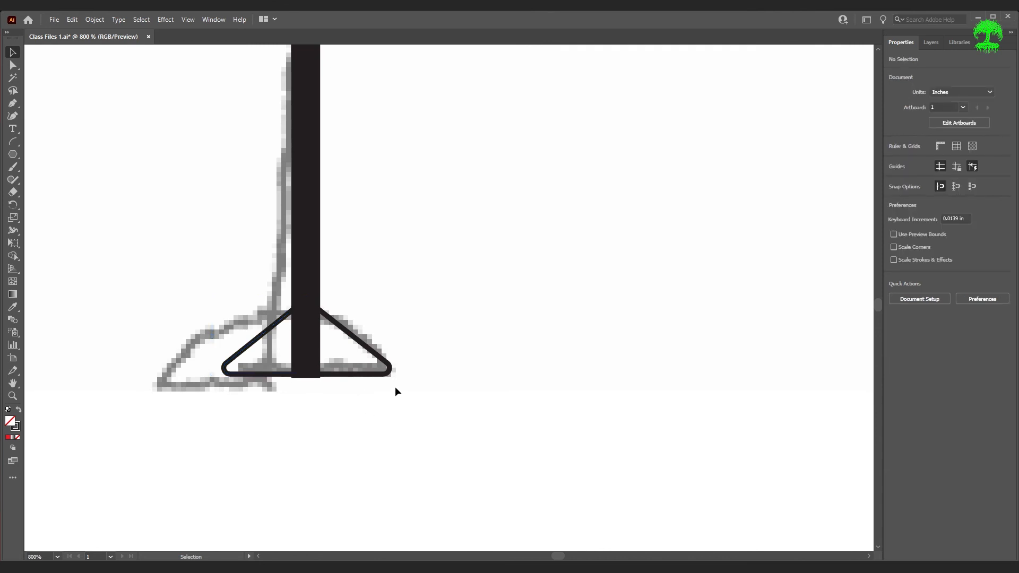
Create a five-pointed star with radii 0.4812 in and 0.2406 in over the lowest sketched star at the sky's far left.
{"action": "scroll", "coordinate": [375, 383], "scroll_direction": "down", "scroll_amount": 5}
{"action": "scroll", "coordinate": [642, 282], "scroll_direction": "up", "scroll_amount": 3}
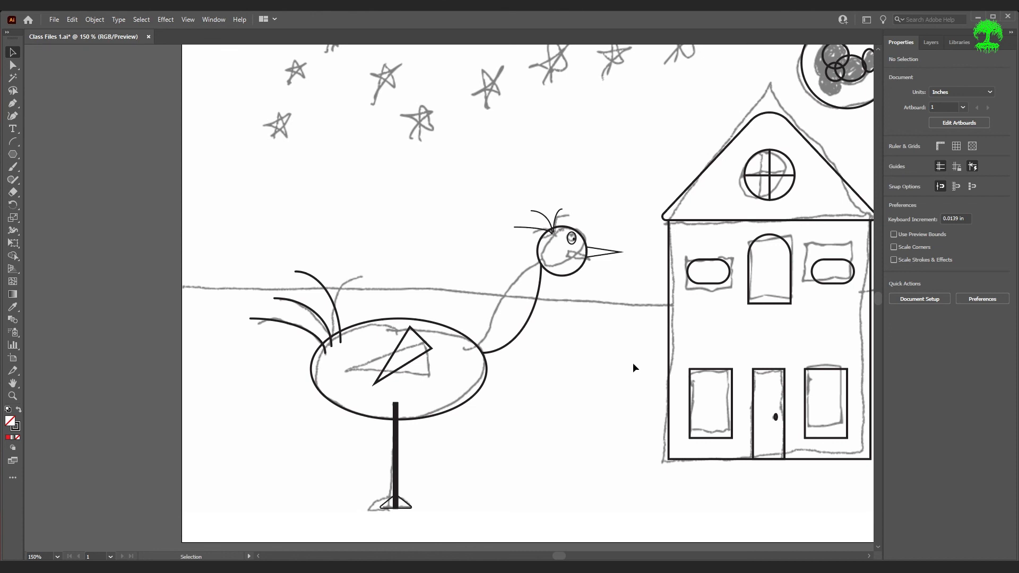
{"action": "scroll", "coordinate": [642, 369], "scroll_direction": "up", "scroll_amount": 4}
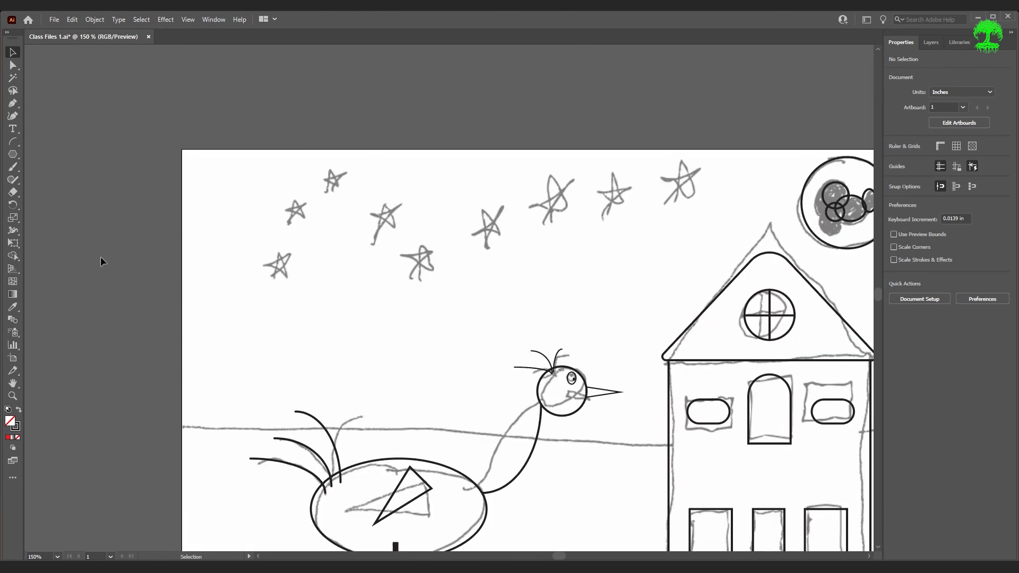
{"action": "left_click", "coordinate": [13, 154]}
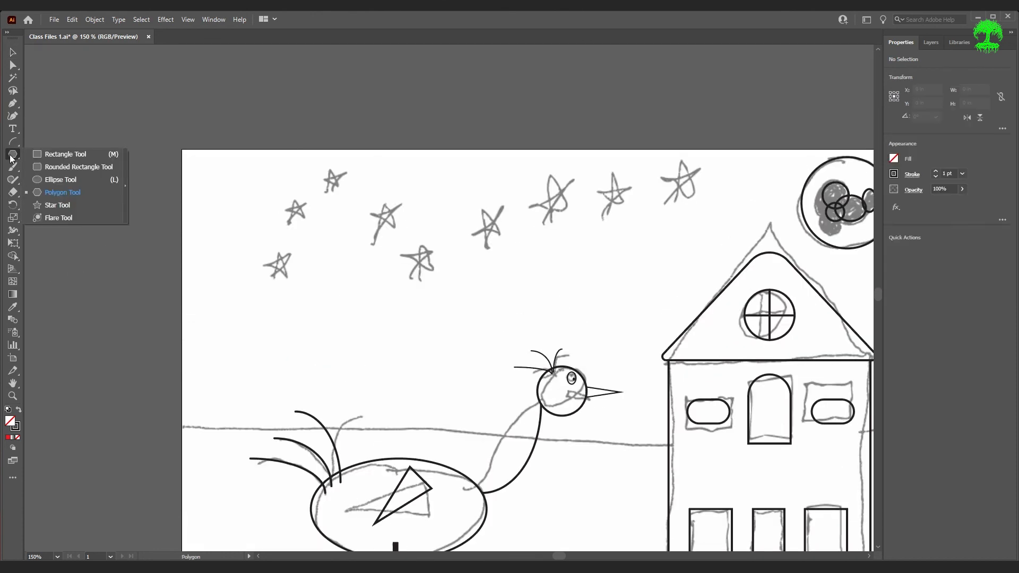
{"action": "left_click", "coordinate": [76, 205]}
{"action": "left_click", "coordinate": [275, 253]}
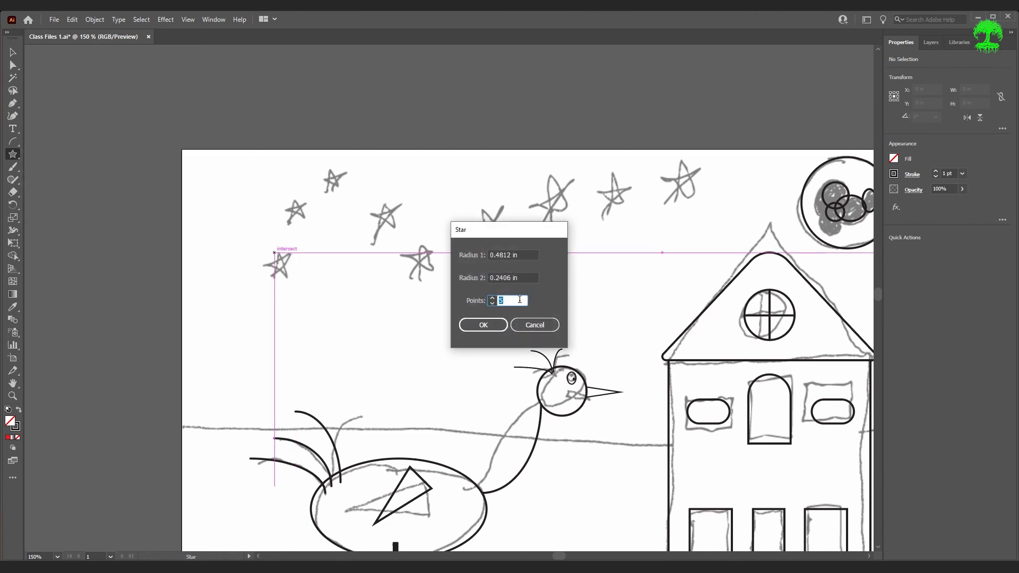
{"action": "left_click", "coordinate": [466, 324]}
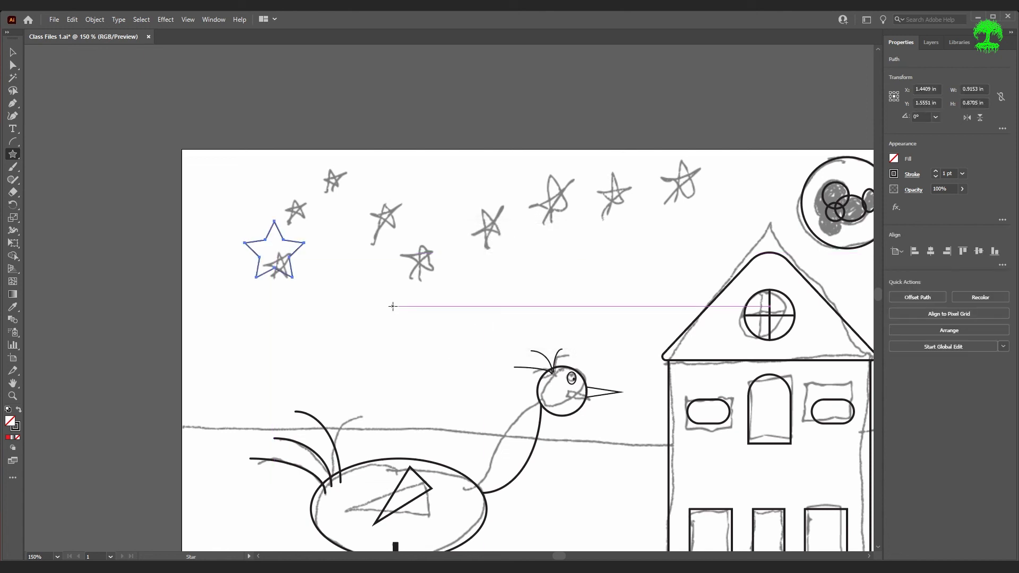
Draw freehand stars of varying sizes and rotations near the remaining sketched stars across the sky.
{"action": "scroll", "coordinate": [331, 294], "scroll_direction": "up", "scroll_amount": 1}
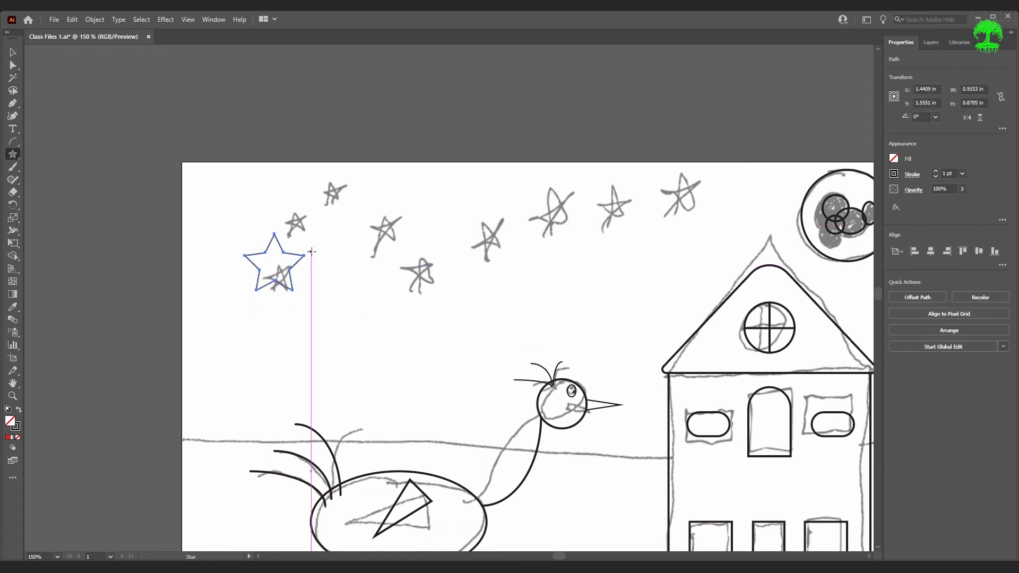
{"action": "scroll", "coordinate": [294, 251], "scroll_direction": "up", "scroll_amount": 2, "text": "alt"}
{"action": "scroll", "coordinate": [294, 251], "scroll_direction": "down", "scroll_amount": 2, "text": "alt"}
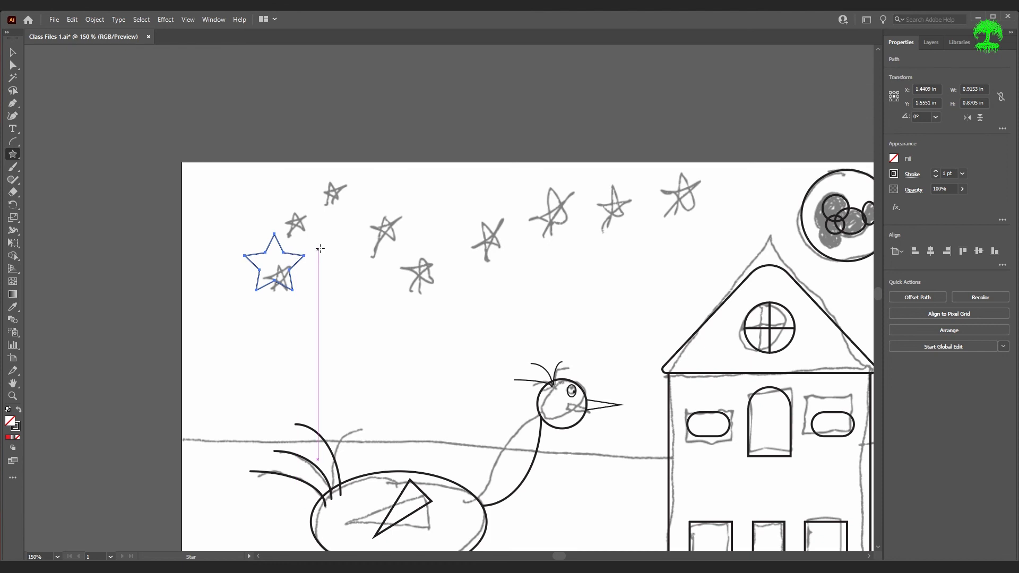
{"action": "mouse_move", "coordinate": [309, 230]}
{"action": "left_mouse_down"}
{"action": "mouse_move", "coordinate": [321, 237]}
{"action": "mouse_move", "coordinate": [333, 194]}
{"action": "mouse_move", "coordinate": [354, 195]}
{"action": "mouse_move", "coordinate": [349, 184]}
{"action": "left_mouse_up"}
{"action": "mouse_move", "coordinate": [374, 240]}
{"action": "left_mouse_down"}
{"action": "mouse_move", "coordinate": [385, 225]}
{"action": "mouse_move", "coordinate": [395, 230]}
{"action": "mouse_move", "coordinate": [389, 240]}
{"action": "left_mouse_up"}
{"action": "left_click_drag", "start_coordinate": [420, 276], "coordinate": [424, 267]}
{"action": "left_click_drag", "start_coordinate": [488, 247], "coordinate": [499, 220]}
{"action": "left_click_drag", "start_coordinate": [562, 227], "coordinate": [551, 203]}
{"action": "left_click_drag", "start_coordinate": [606, 228], "coordinate": [613, 213]}
{"action": "left_click_drag", "start_coordinate": [681, 215], "coordinate": [682, 195]}
Draw a rectangle about 11.79 by 3.95 in from the horizon line to the artboard's lower edge as the ground, leaving it deselected.
{"action": "scroll", "coordinate": [682, 246], "scroll_direction": "down", "scroll_amount": 2}
{"action": "scroll", "coordinate": [681, 246], "scroll_direction": "down", "scroll_amount": 3}
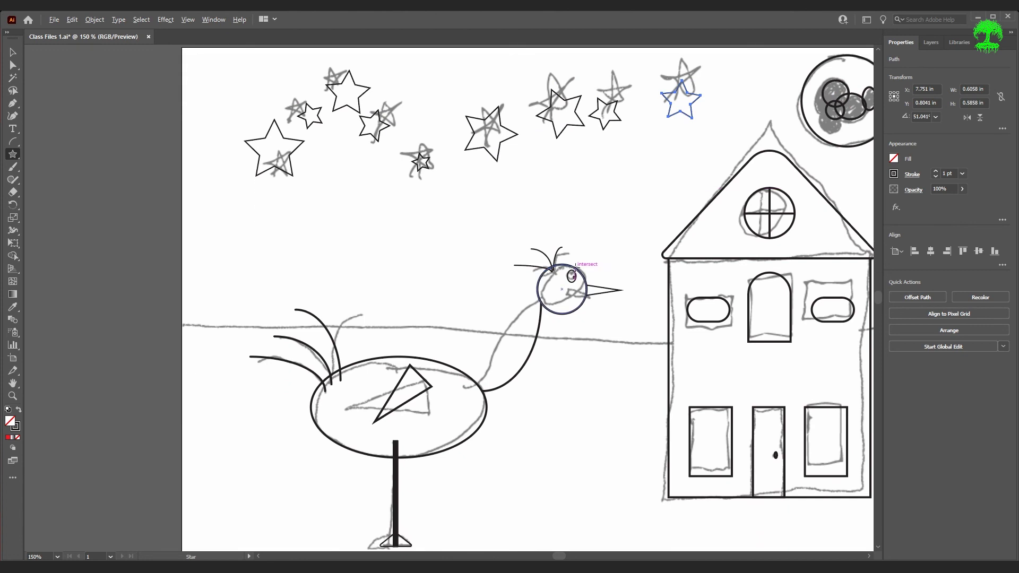
{"action": "scroll", "coordinate": [568, 294], "scroll_direction": "down", "scroll_amount": 2}
{"action": "key", "text": "m"}
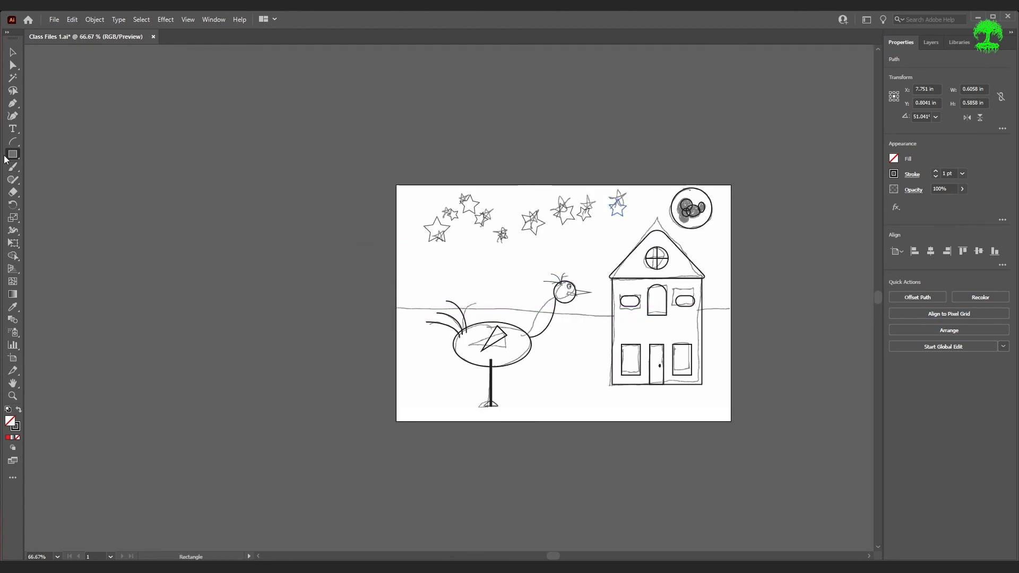
{"action": "left_click_drag", "start_coordinate": [398, 306], "coordinate": [733, 422]}
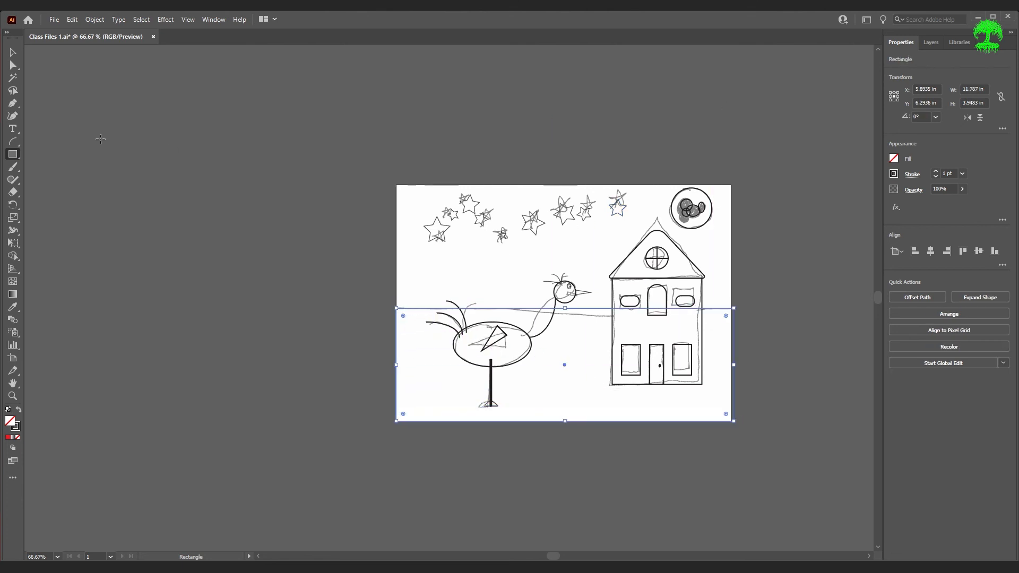
{"action": "left_click", "coordinate": [13, 52]}
{"action": "left_click", "coordinate": [766, 502]}
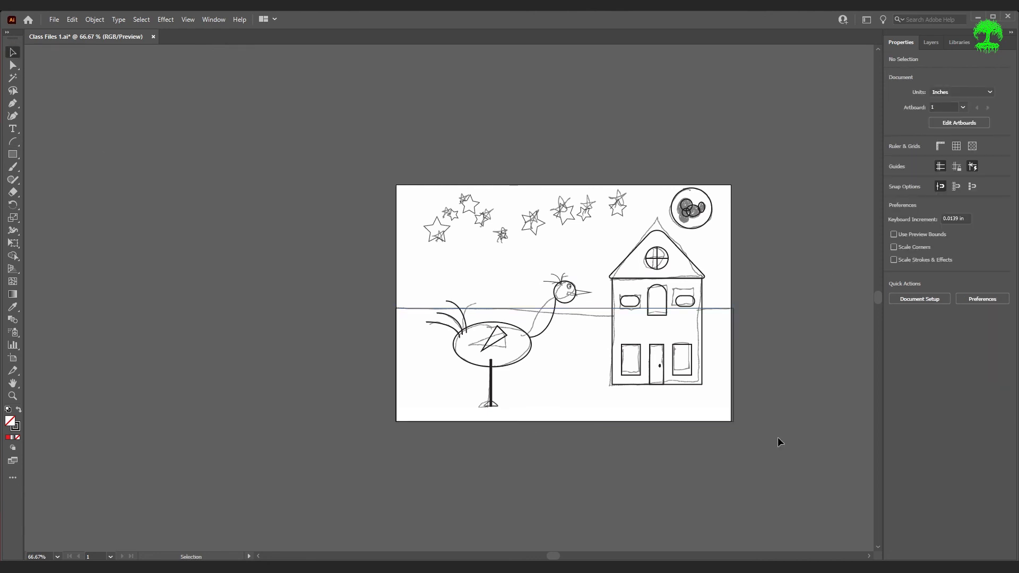
Hide the locked template layer so only the vector artwork on Layer 1 is displayed.
{"action": "left_click", "coordinate": [931, 42]}
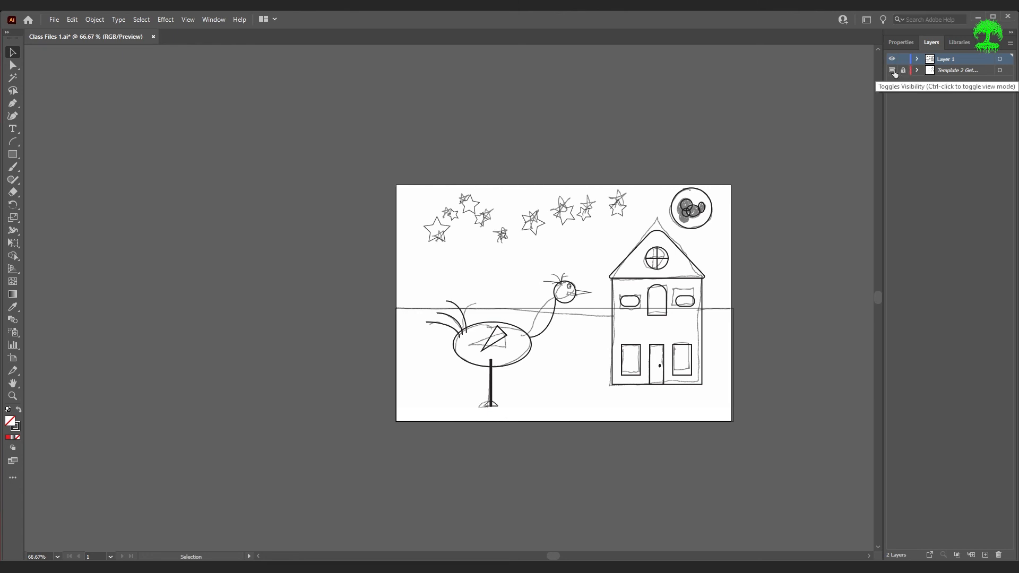
{"action": "left_click", "coordinate": [892, 70]}
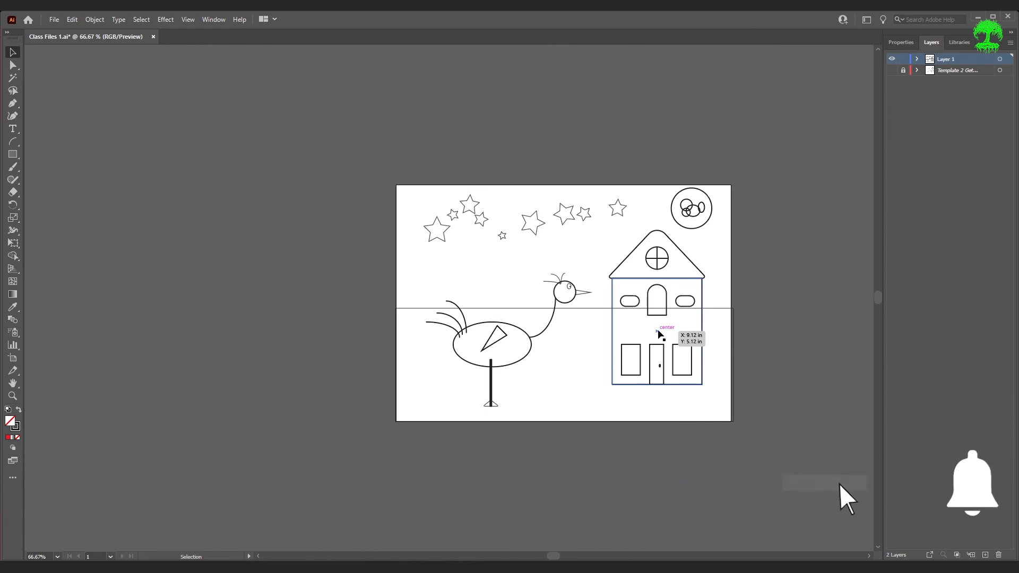
{"action": "left_click", "coordinate": [863, 304]}
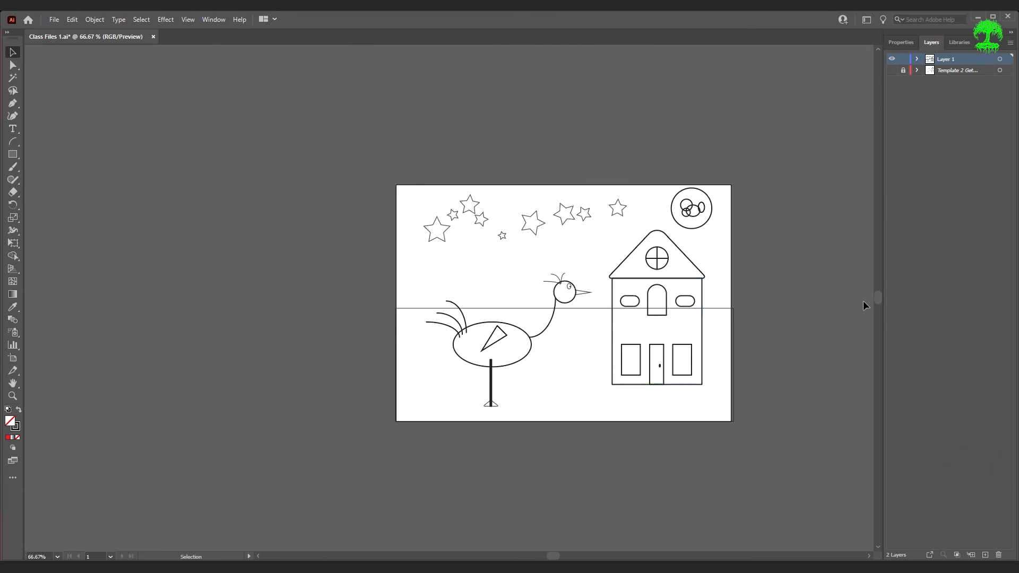
Save the document under its existing file name.
{"action": "key", "text": "ctrl+s"}
{"action": "left_click", "coordinate": [71, 19]}
{"action": "mouse_move", "coordinate": [54, 20]}
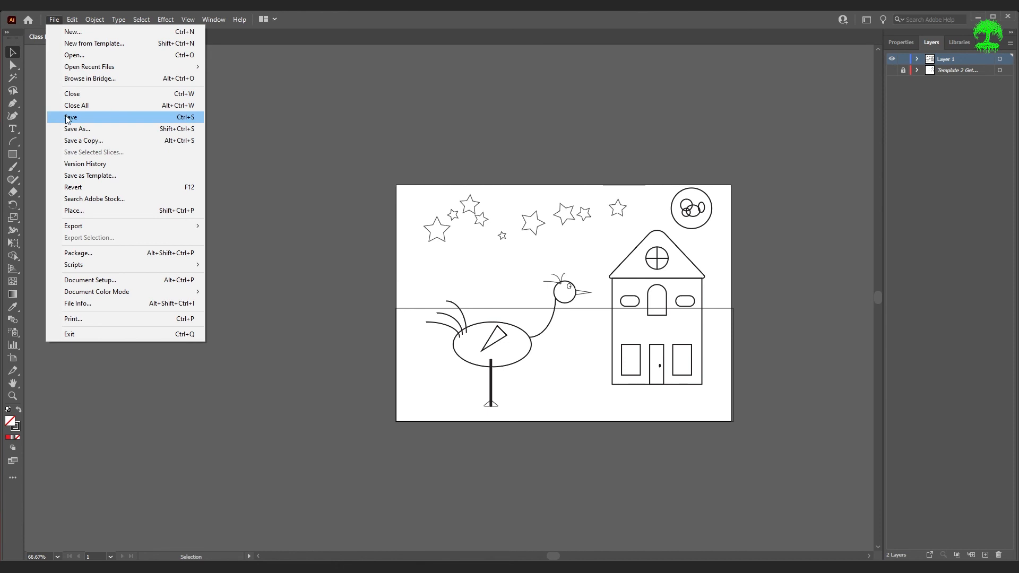